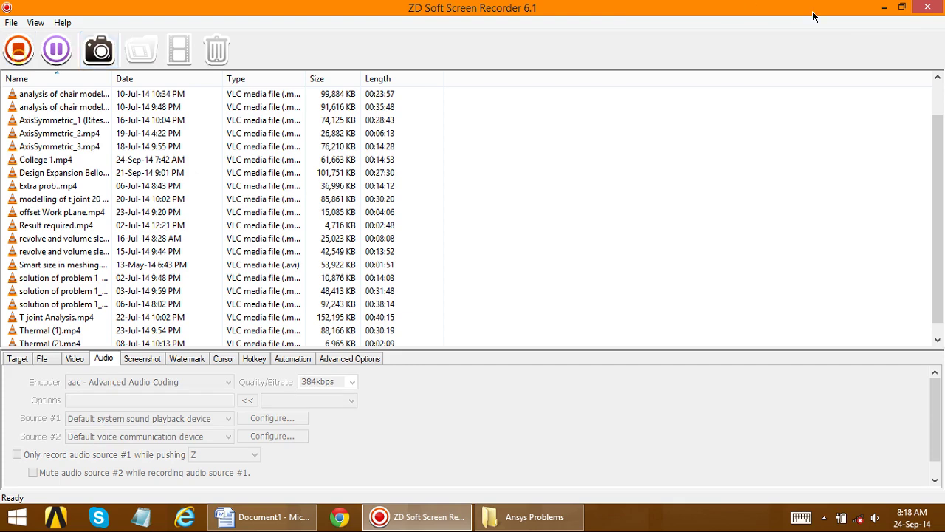
Step: Start a ZD Soft screen recording, minimise the recorder and refresh the desktop
click(902, 7)
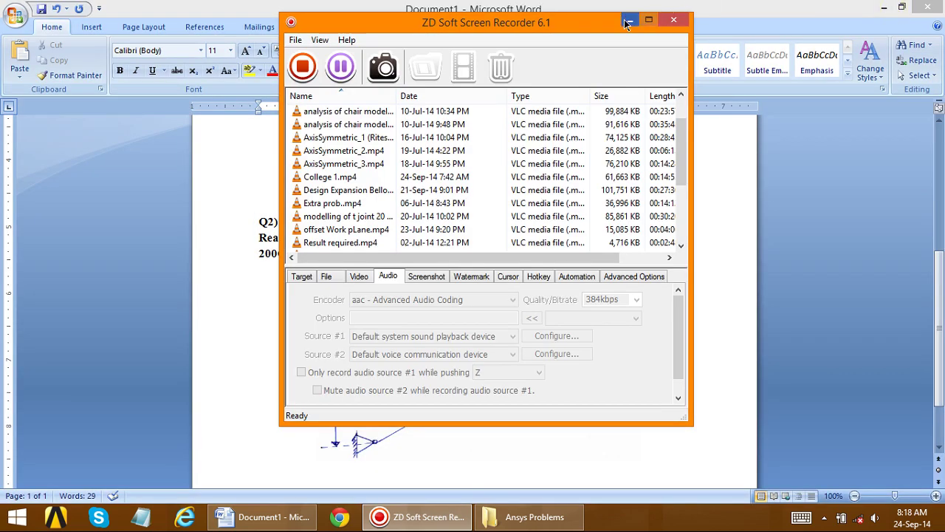
click(630, 20)
click(902, 6)
right_click(421, 201)
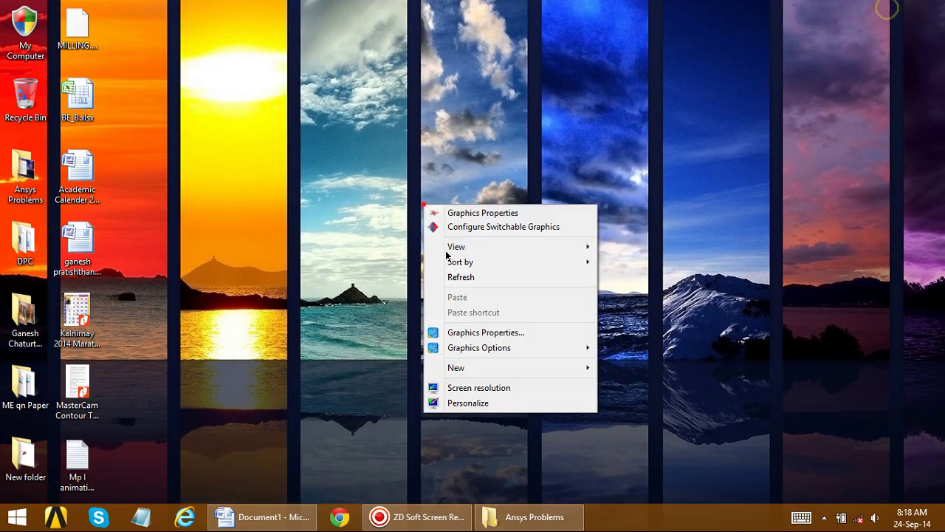
click(457, 277)
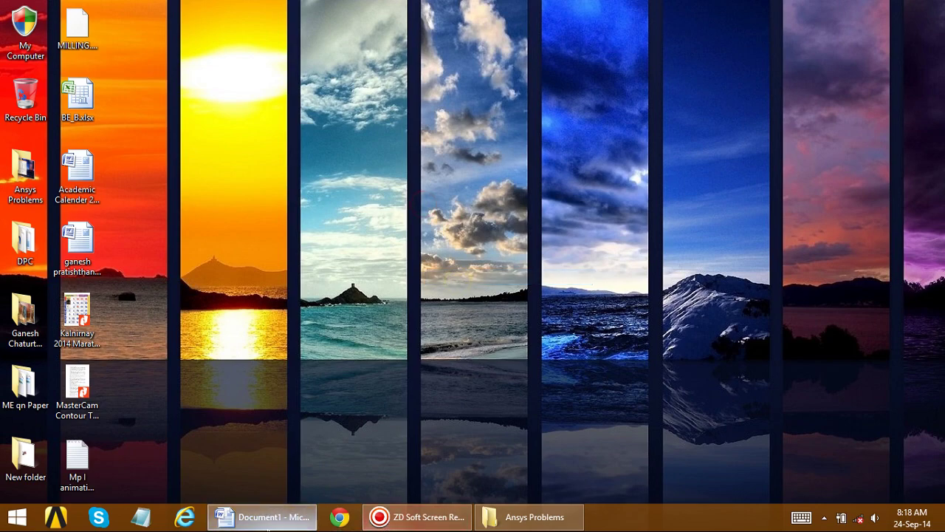
Step: Bring the Word truss problem back with the screen recorder shown over it
click(262, 517)
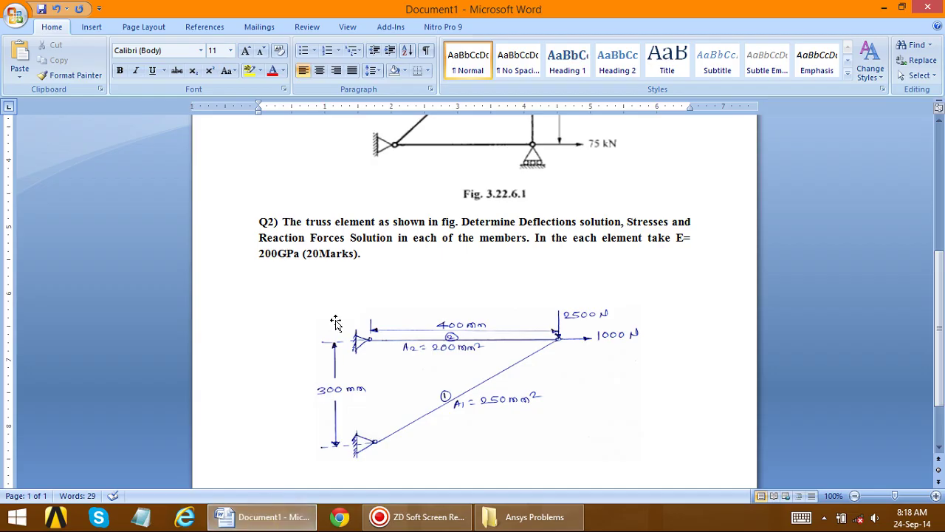
scroll(613, 385, up, 1)
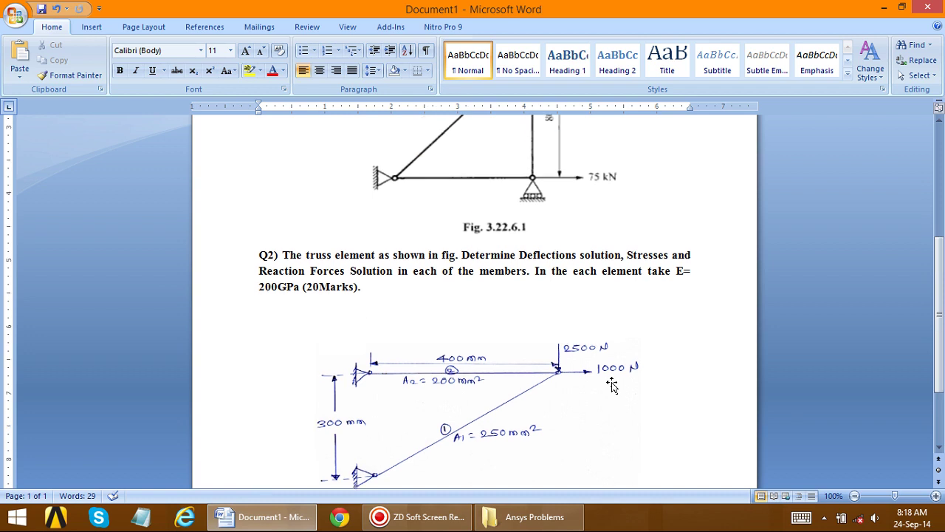
click(421, 517)
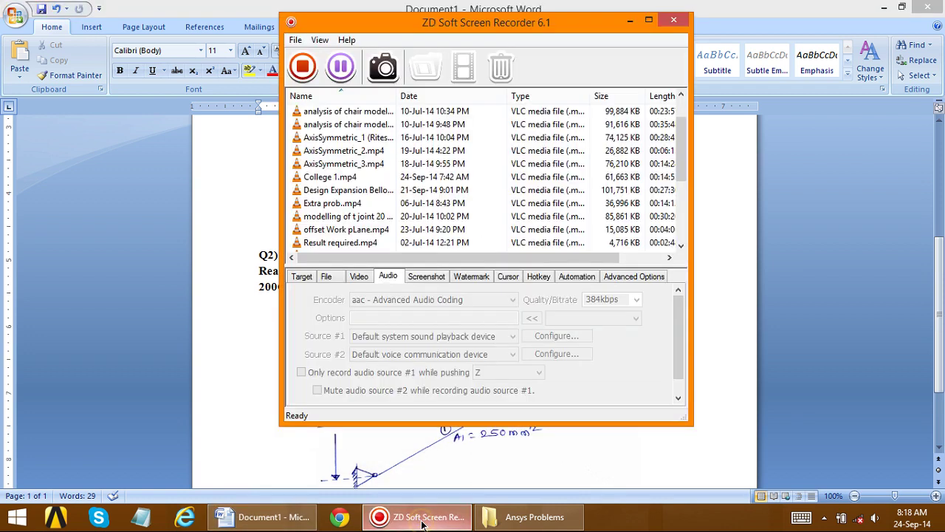
click(421, 517)
click(421, 517)
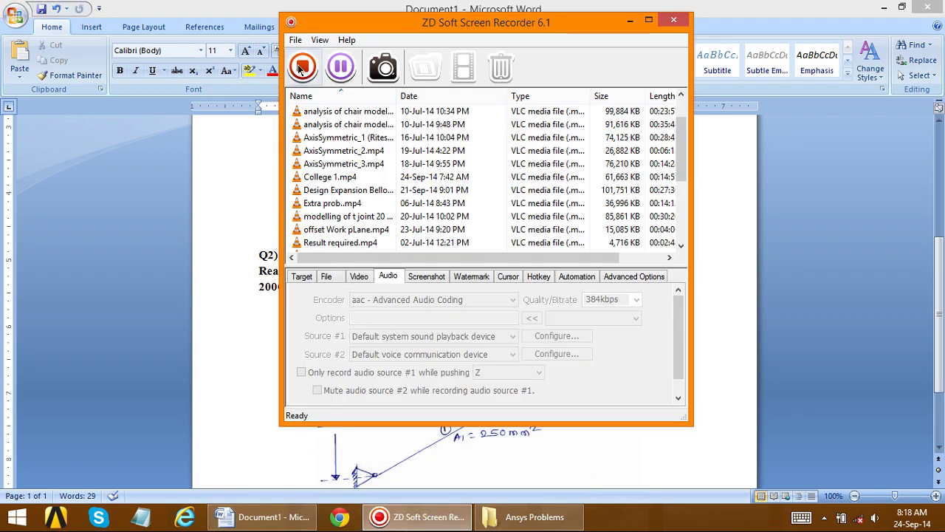
Step: Read through Example 3.22.6 and the Q2 truss problem in Word, then show the desktop
click(630, 20)
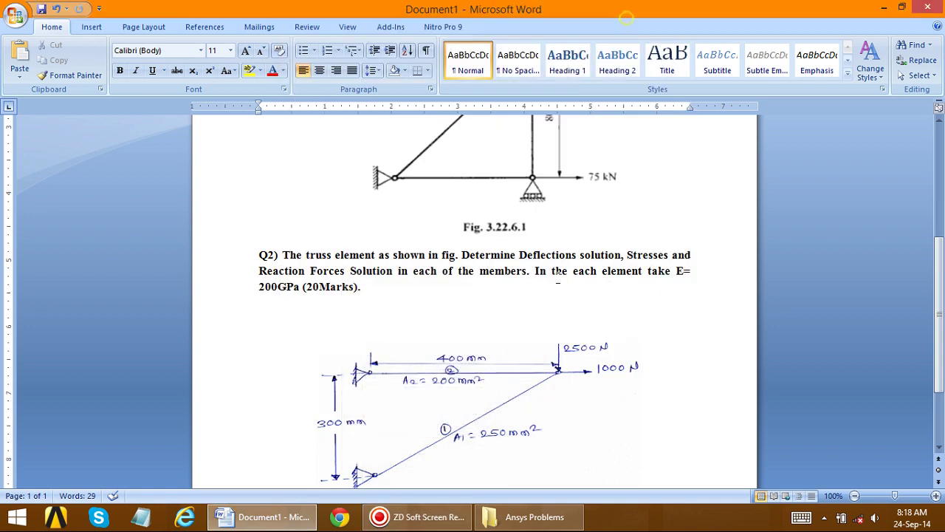
scroll(521, 252, up, 4)
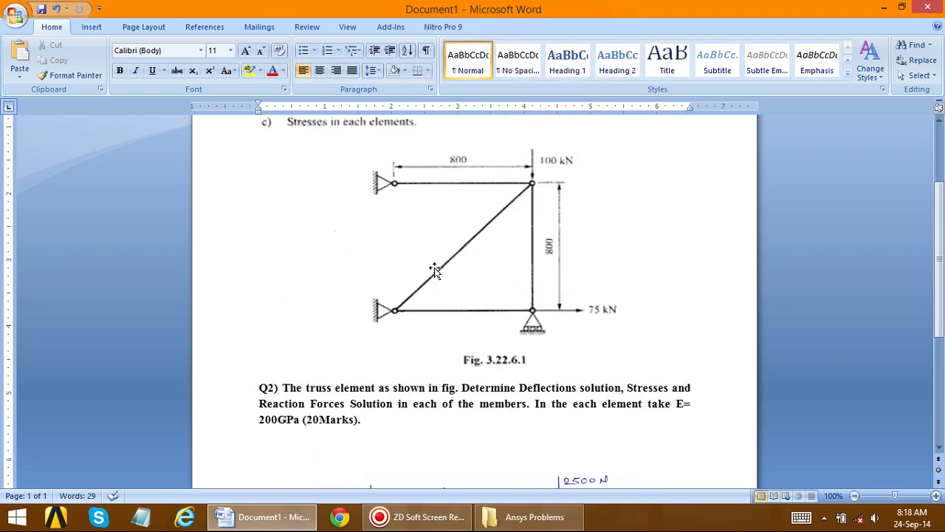
scroll(439, 273, down, 8)
scroll(517, 311, up, 7)
scroll(517, 251, up, 2)
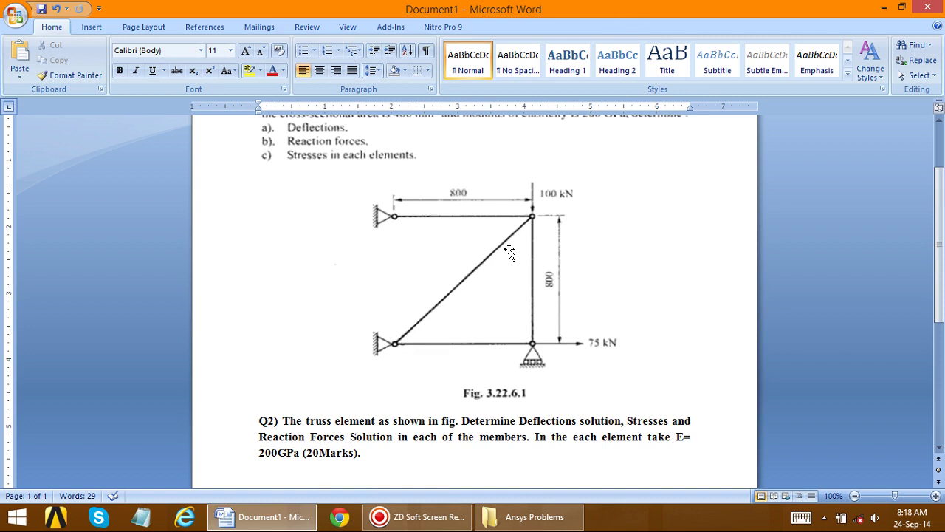
scroll(456, 266, up, 3)
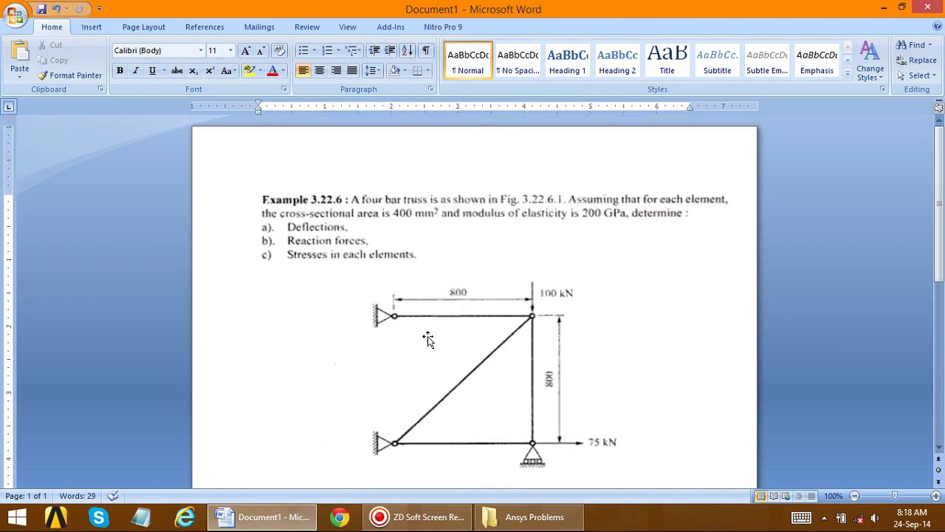
scroll(453, 336, down, 6)
scroll(439, 244, up, 2)
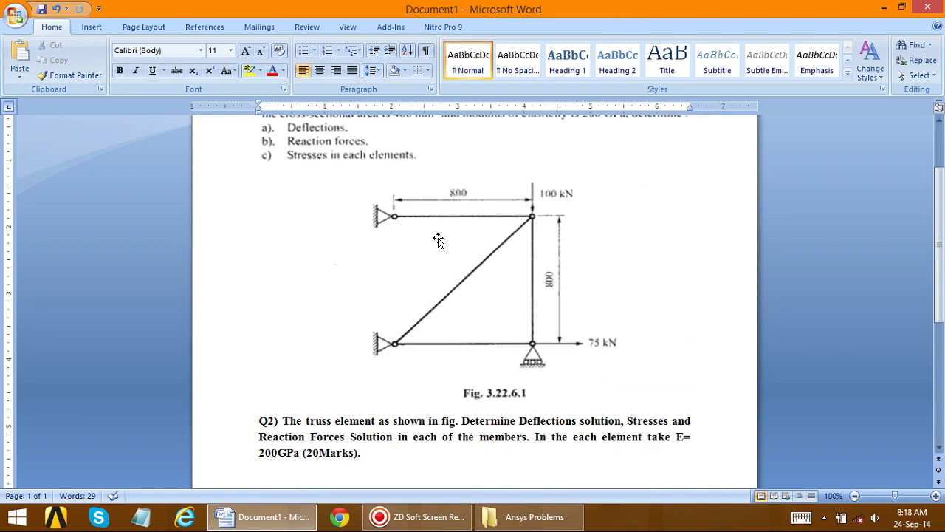
scroll(414, 206, up, 3)
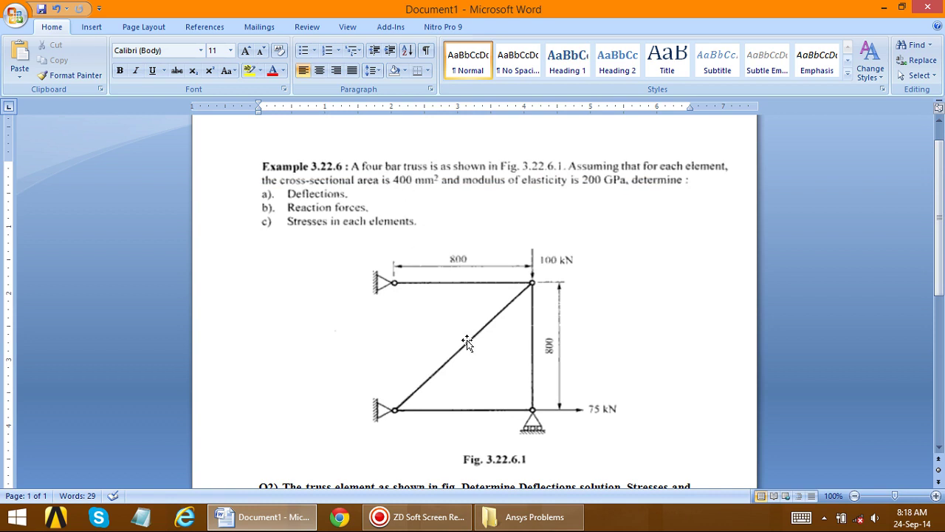
scroll(508, 318, down, 5)
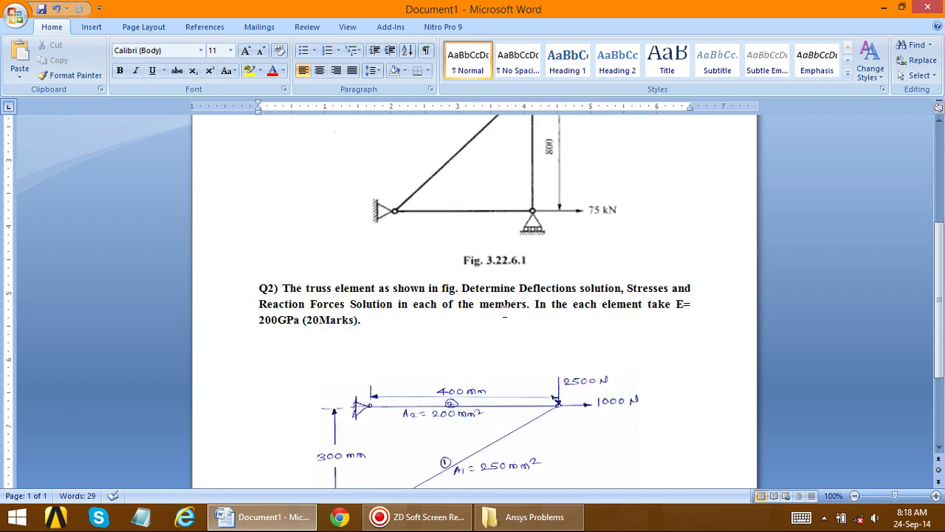
scroll(492, 313, down, 4)
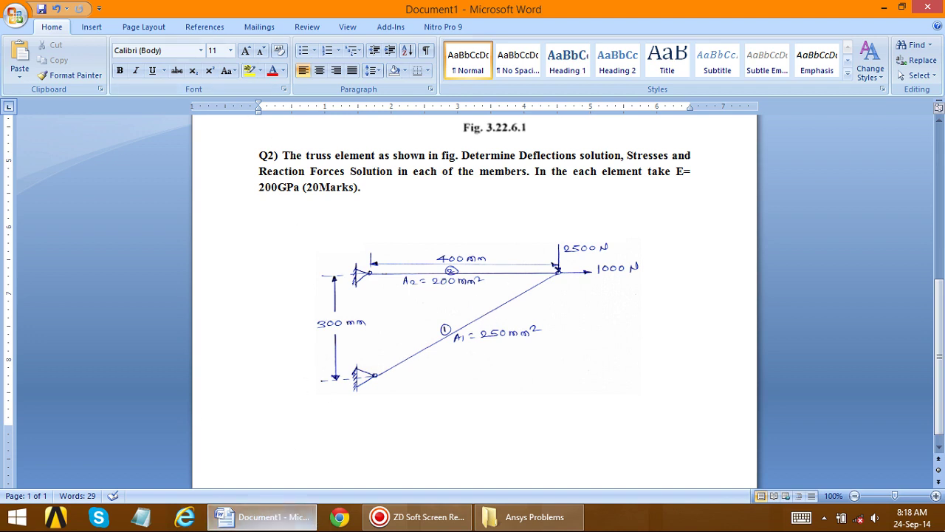
click(913, 517)
Step: Start the Mechanical APDL launcher and create a folder named '2' inside Ansys Problems
click(943, 520)
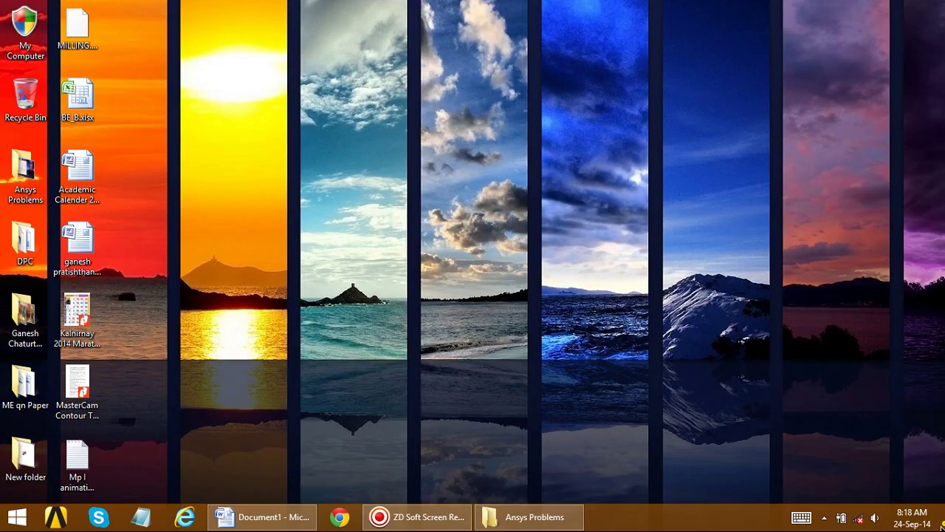
click(57, 518)
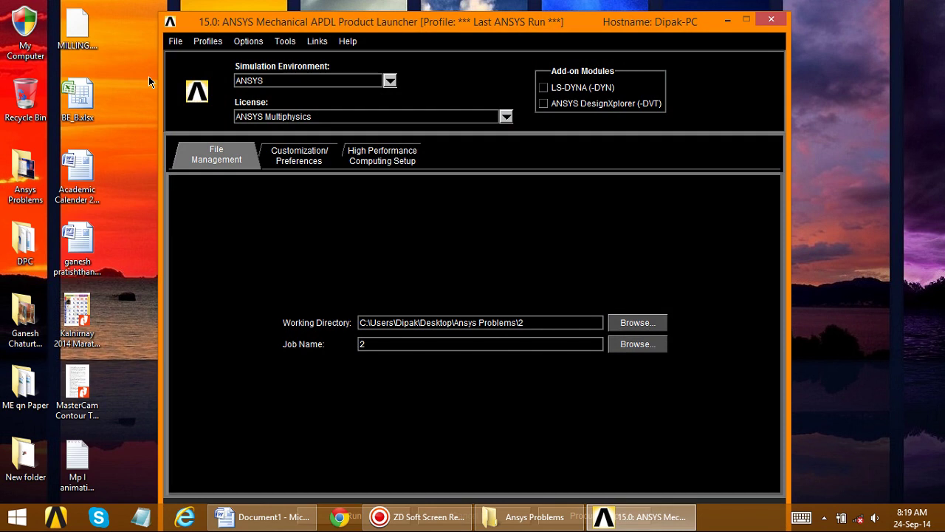
double_click(23, 179)
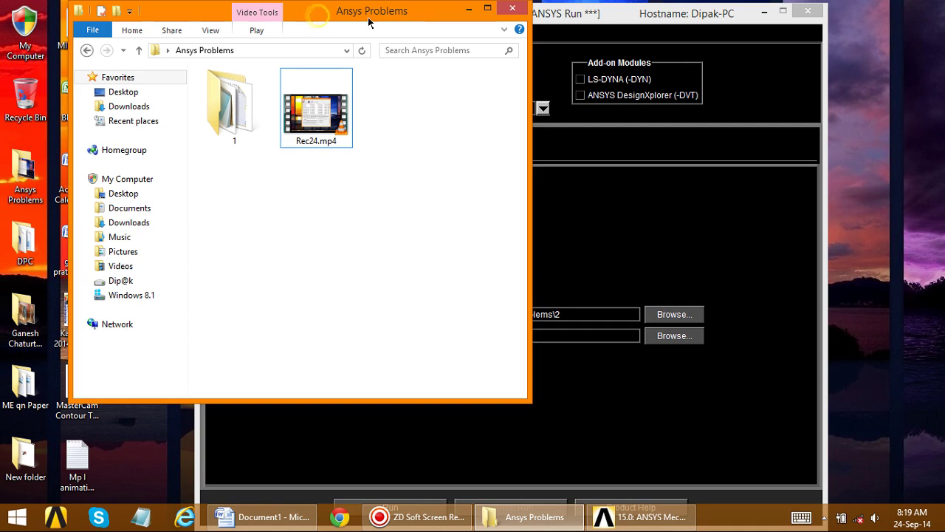
double_click(362, 9)
right_click(330, 173)
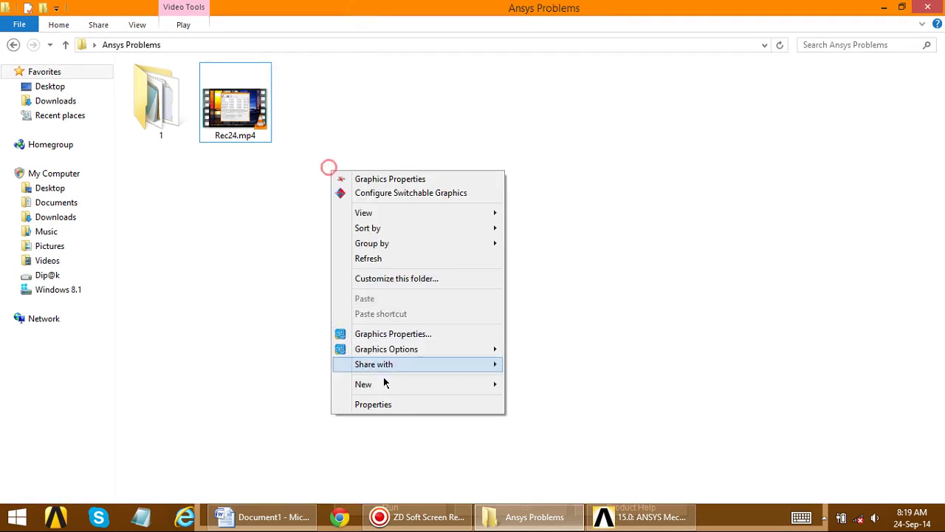
click(561, 199)
text(2)
click(232, 143)
click(937, 24)
Step: Run Mechanical APDL with working directory Ansys Problems\2 and job name 2
click(938, 6)
click(929, 7)
click(572, 313)
click(409, 336)
drag(585, 15, 627, 9)
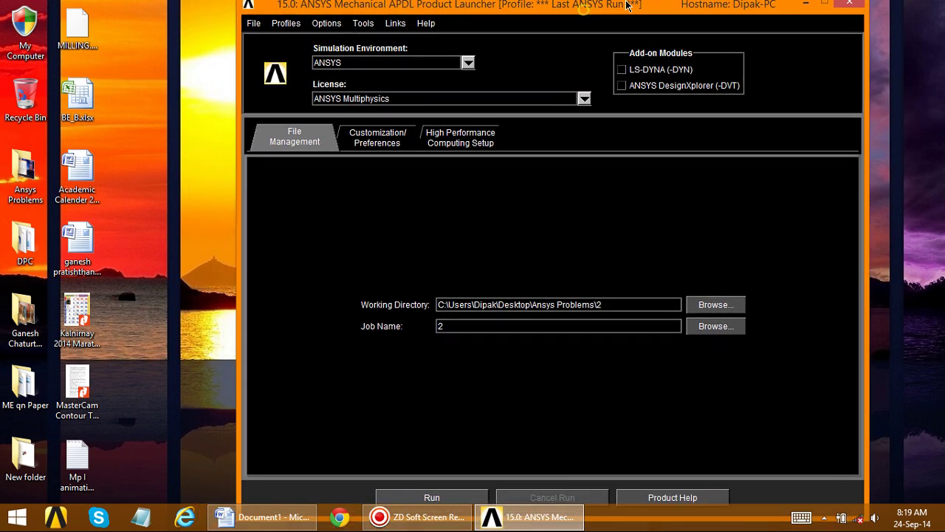
click(373, 68)
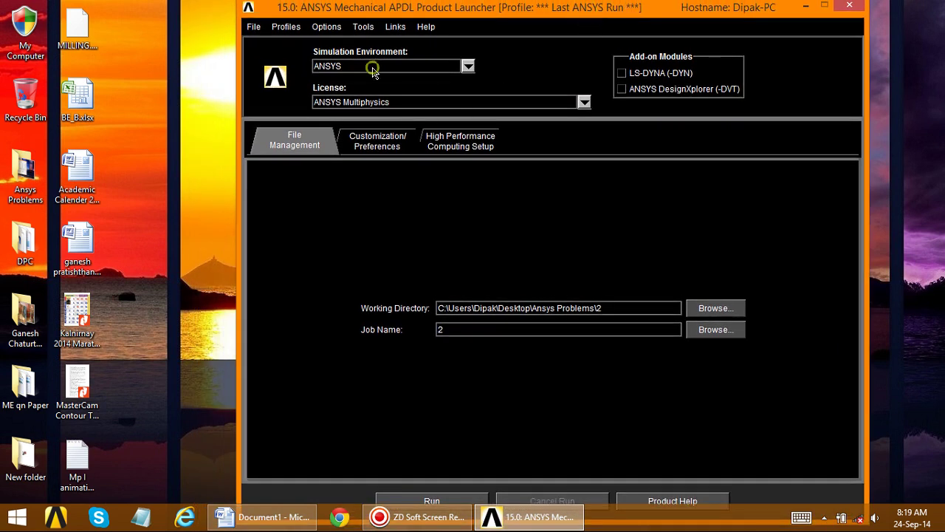
click(439, 501)
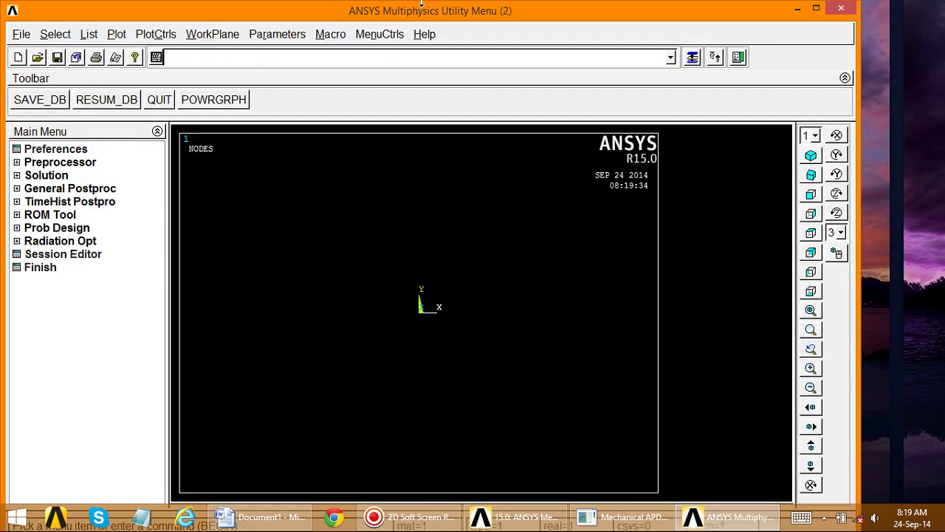
Step: Maximise the ANSYS workspace and view the Q2 truss sketch with its dimensions in Word
double_click(429, 16)
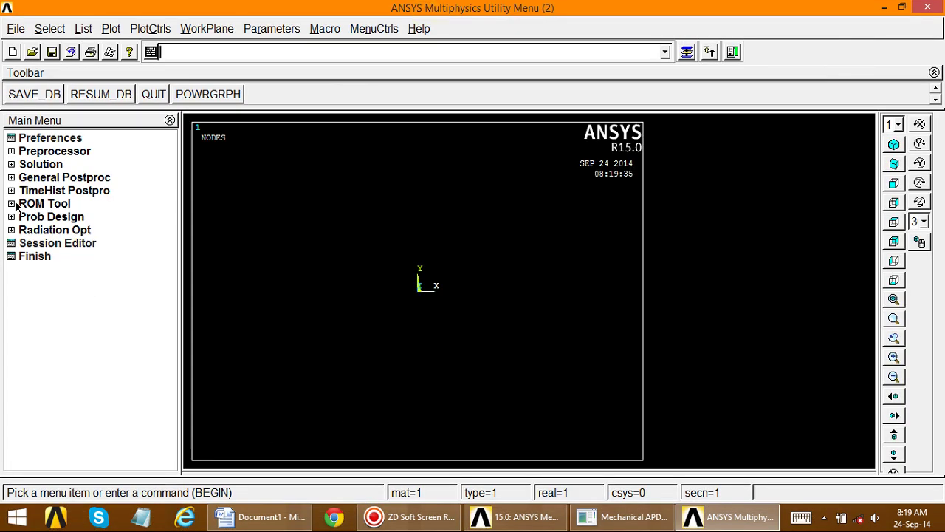
click(262, 517)
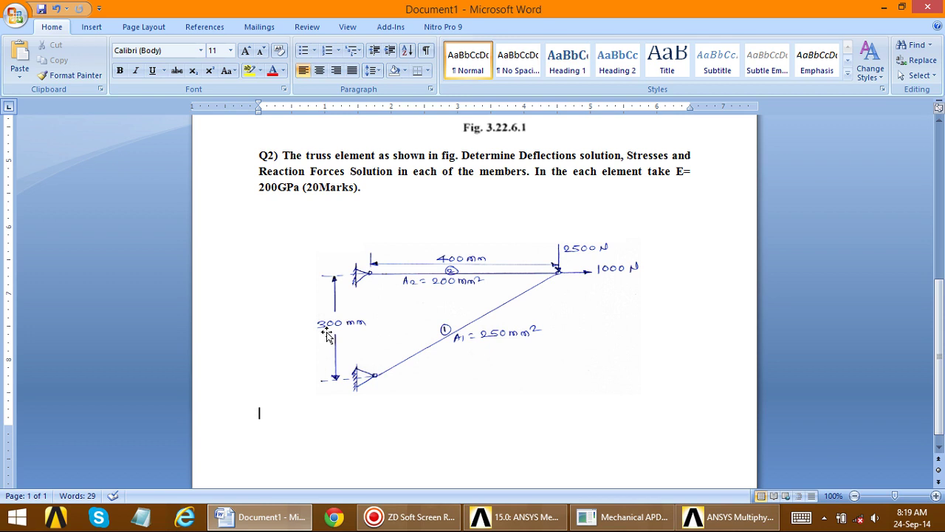
Step: Create keypoint 1 with typed coordinates in the active coordinate system
key(alt+Tab)
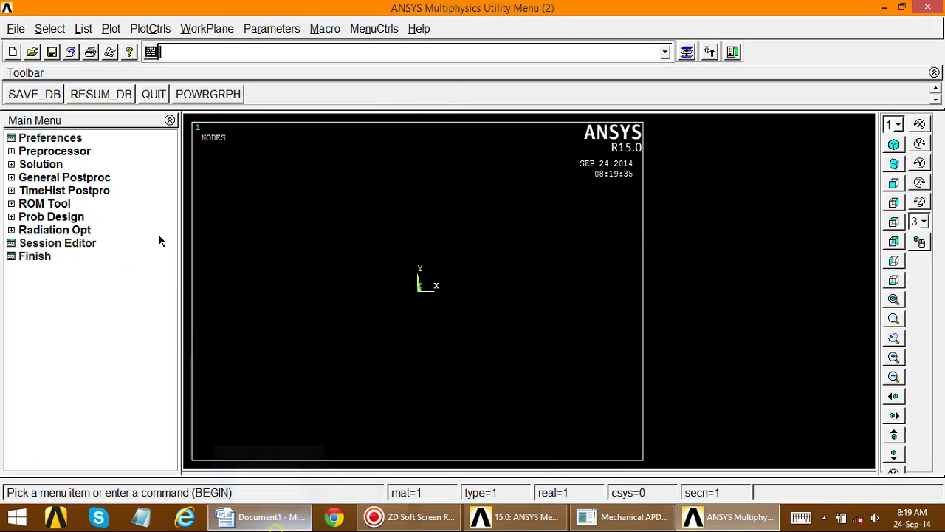
click(33, 151)
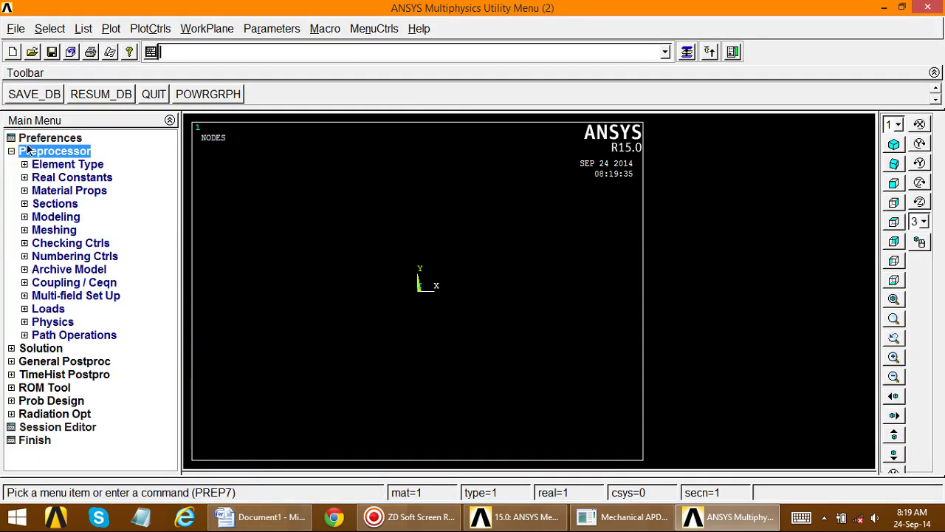
click(40, 221)
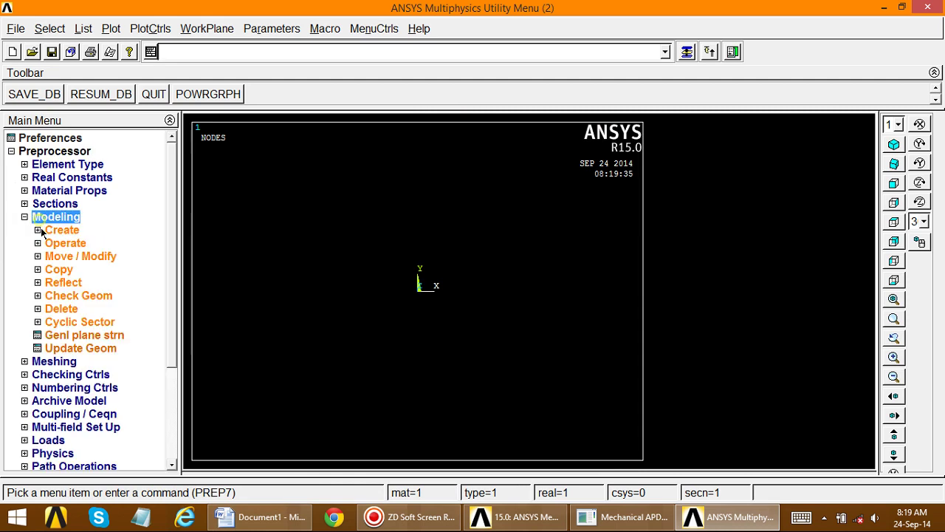
click(44, 230)
click(64, 235)
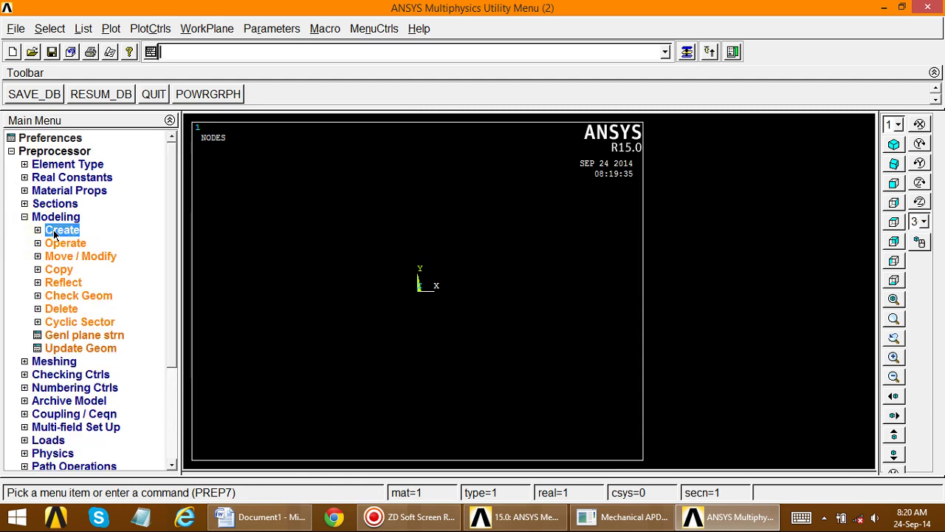
click(62, 230)
click(70, 243)
click(86, 270)
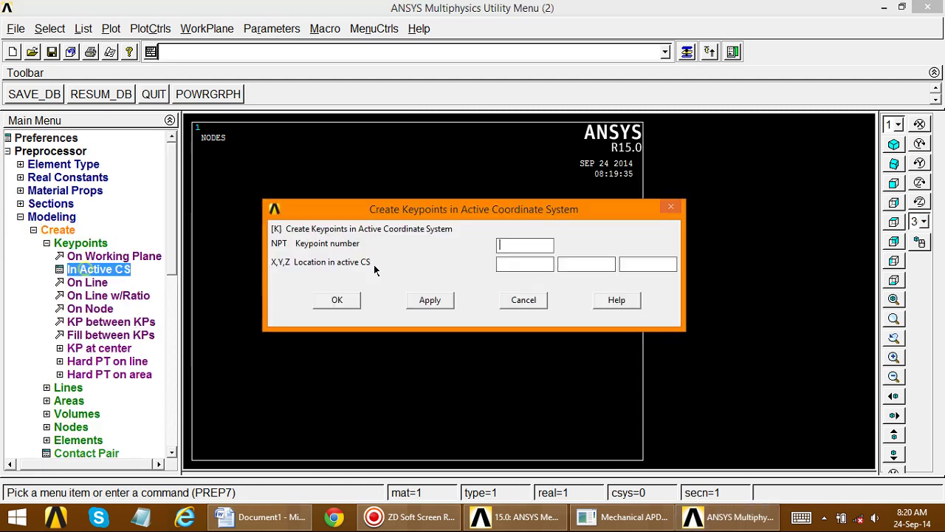
text(1)
click(585, 264)
click(421, 302)
click(505, 268)
text(400)
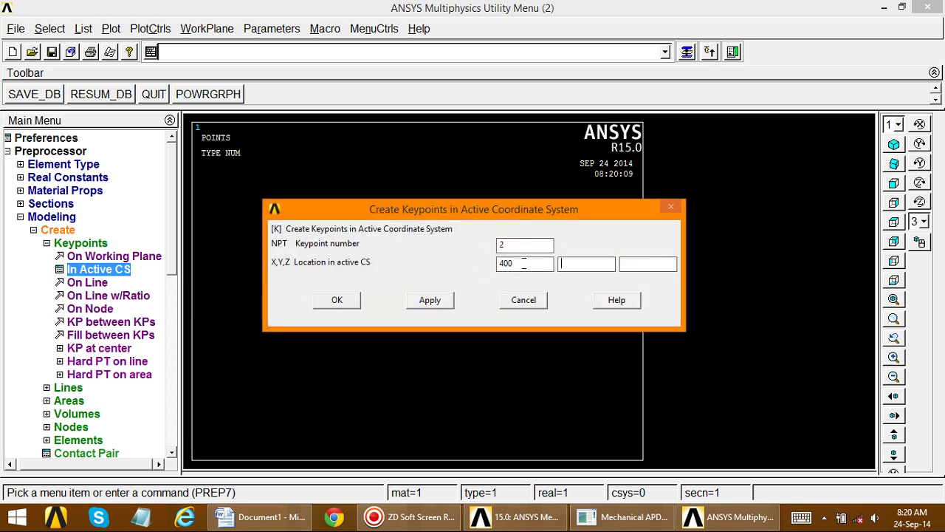
Step: Create keypoint 2 at X 400 and keypoint 3 at (0, -300)
click(430, 300)
double_click(507, 244)
double_click(510, 264)
text(0)
text(-)
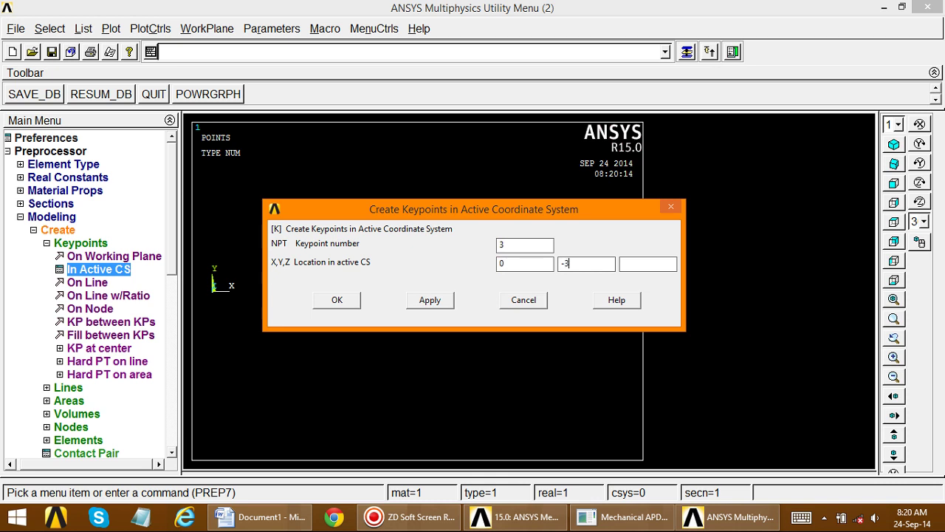
click(327, 304)
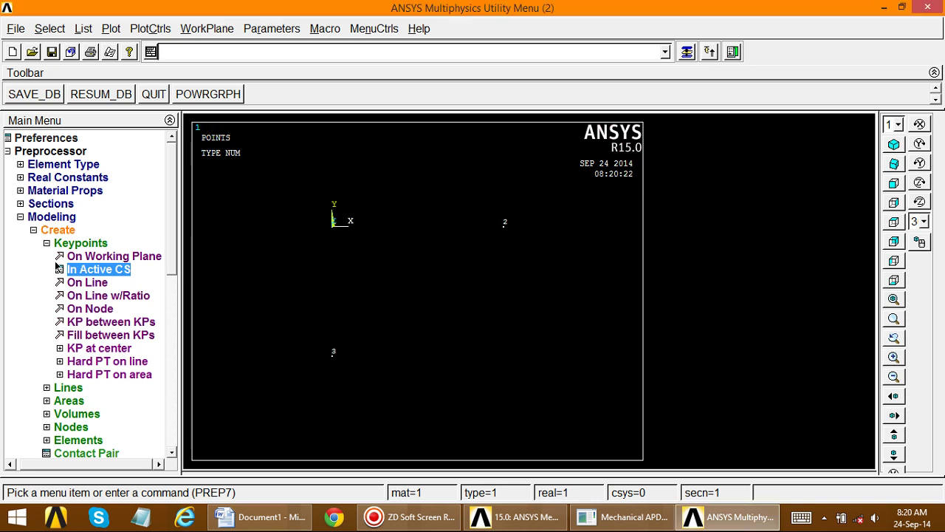
Step: Draw straight lines joining keypoints 1–2 and 2–3 as the two truss bars
click(65, 244)
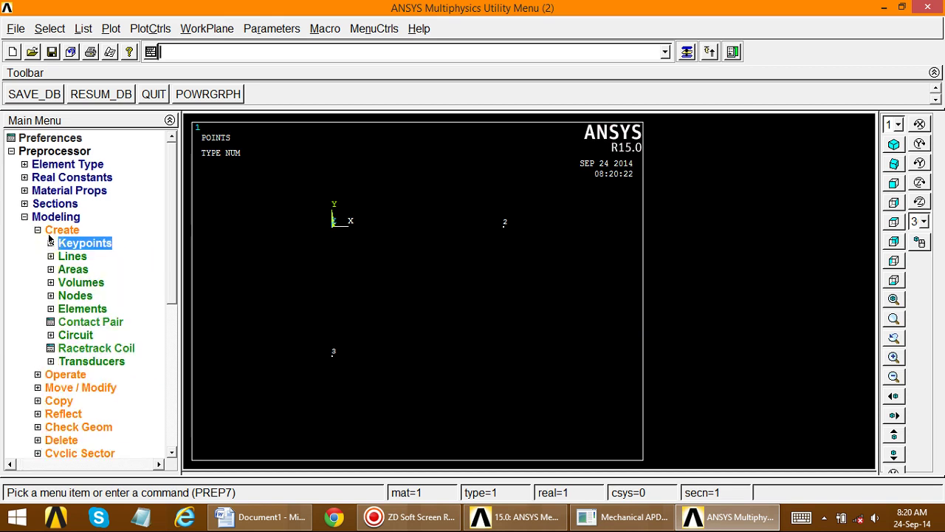
click(56, 259)
click(62, 271)
click(77, 282)
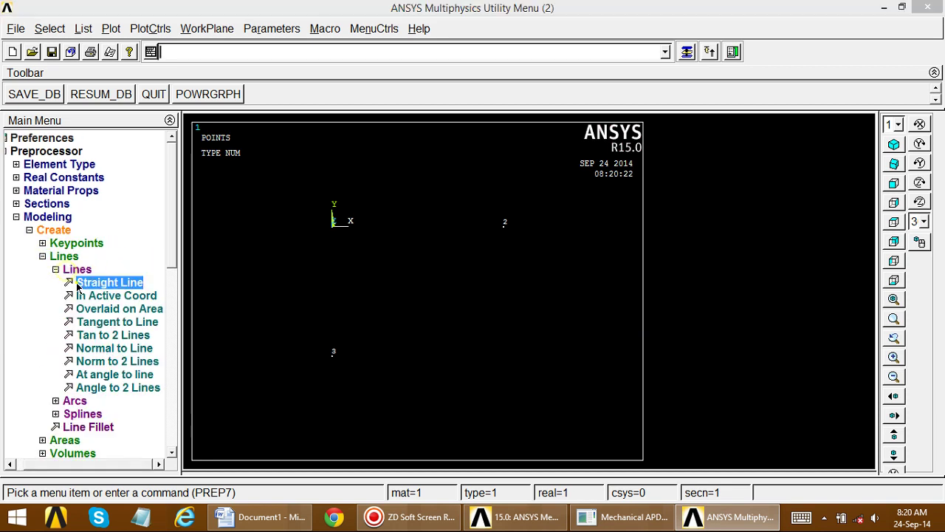
click(499, 231)
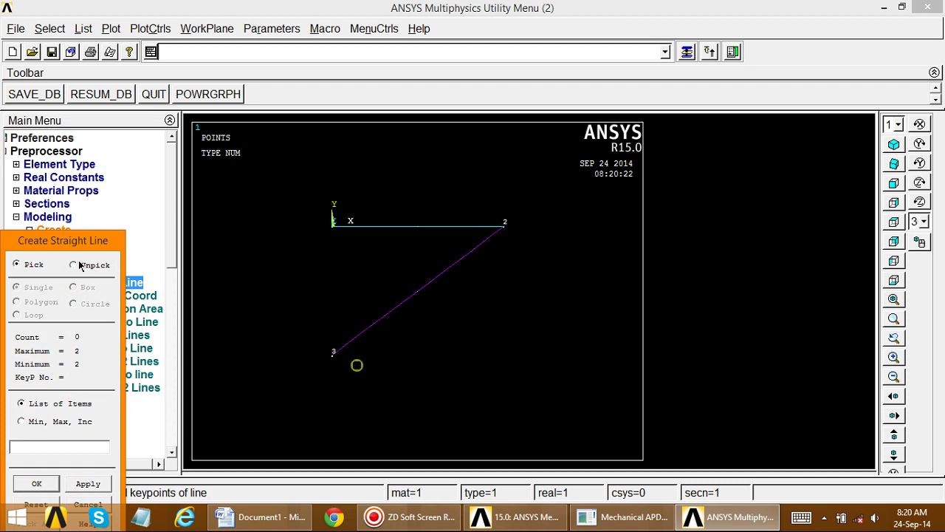
click(357, 365)
click(89, 408)
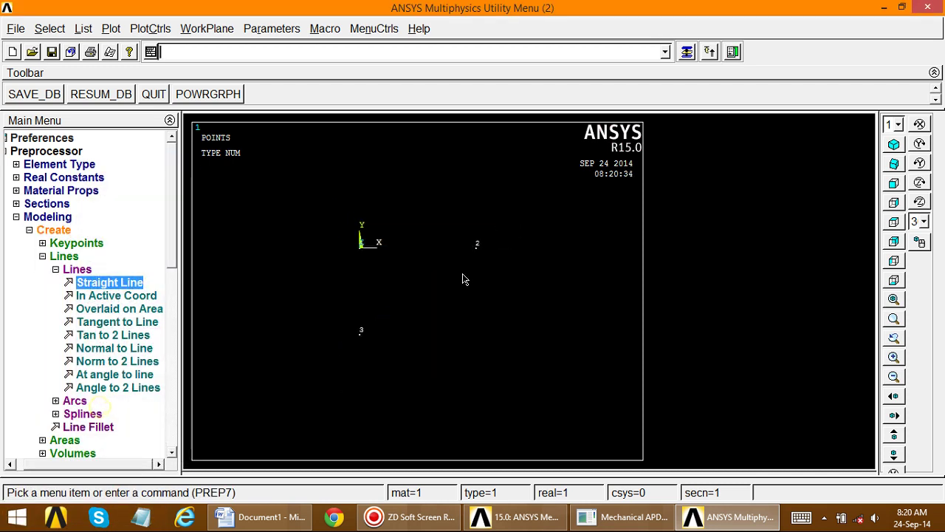
click(28, 231)
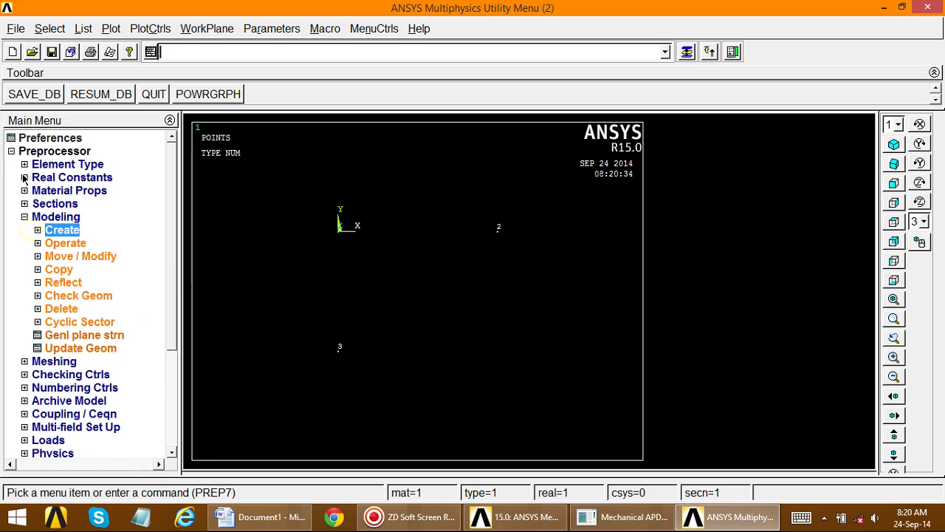
Step: Add LINK180 from the Link library as element type 1
click(25, 166)
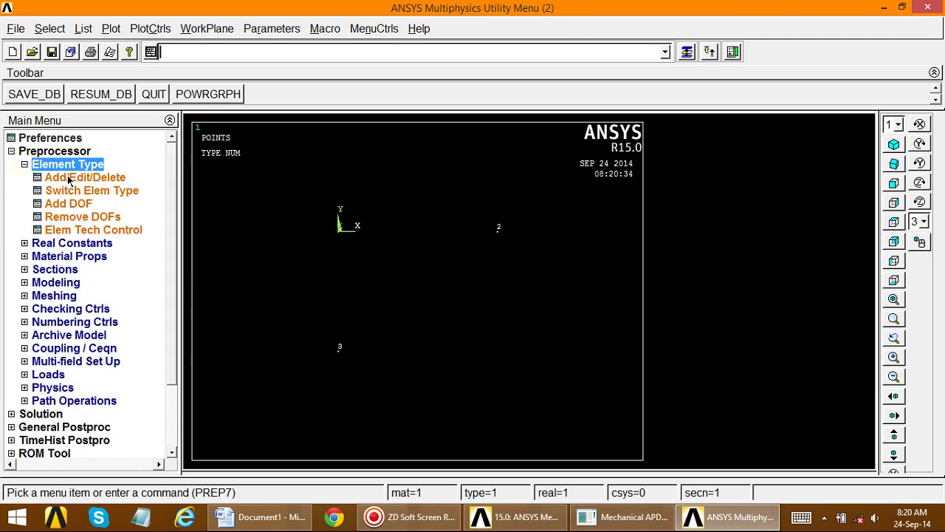
click(67, 175)
click(103, 354)
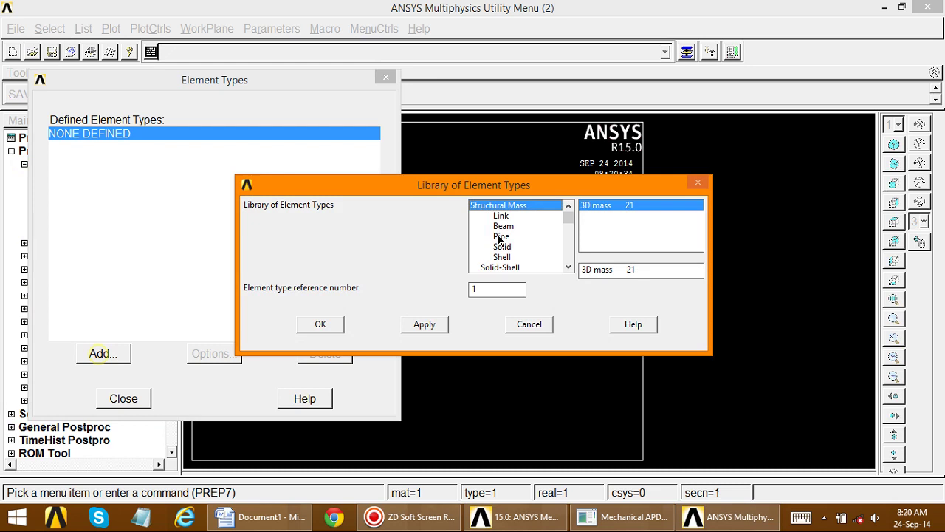
click(498, 216)
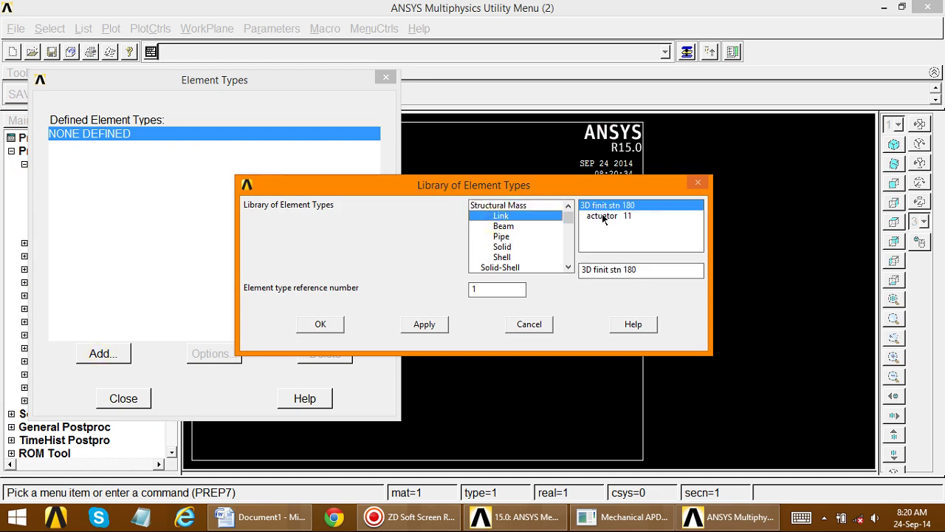
click(325, 327)
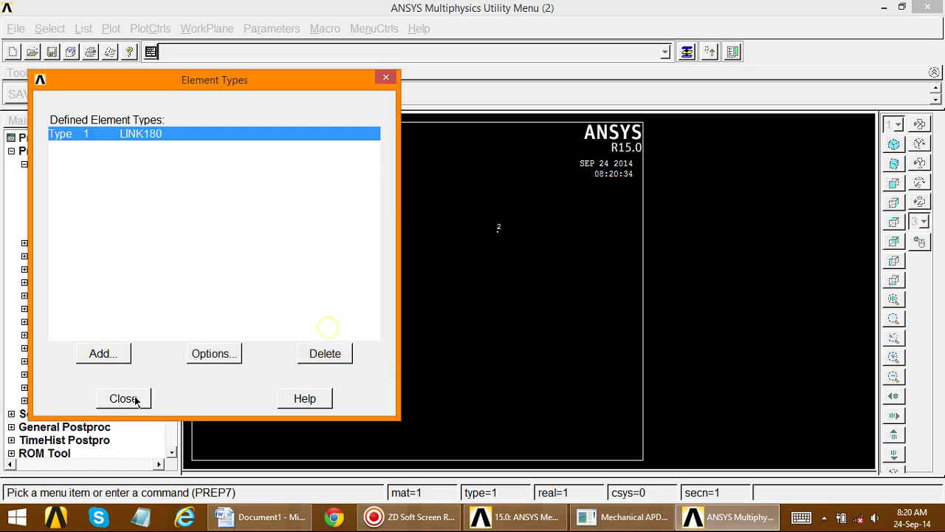
click(133, 398)
click(24, 164)
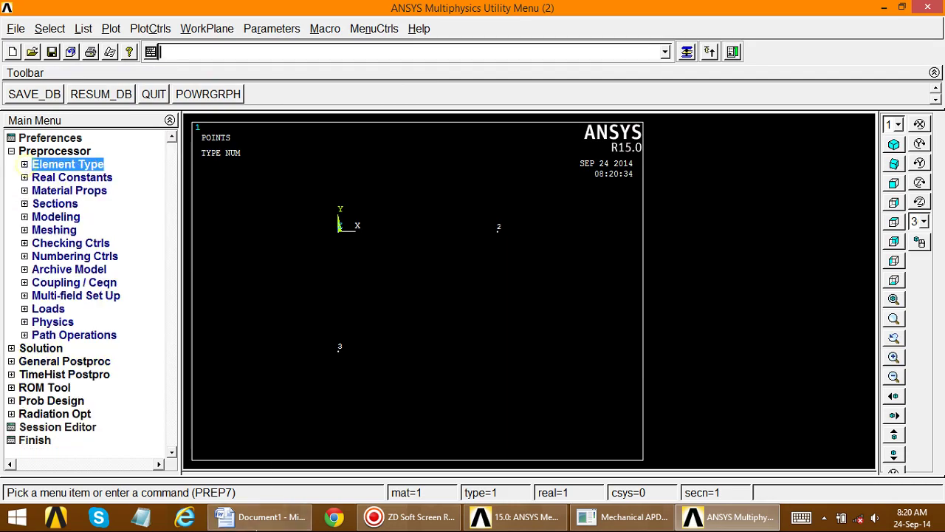
click(260, 517)
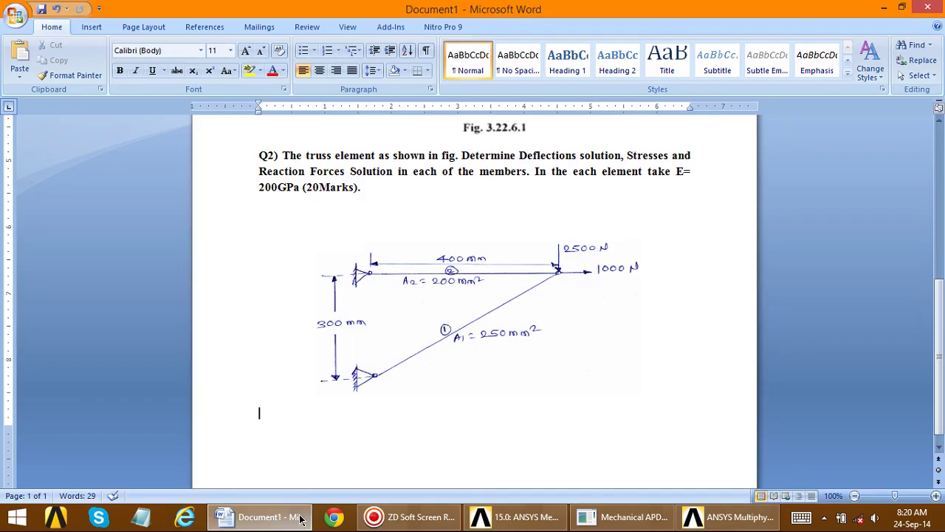
Step: Add real constant set 1 for LINK180 with the first bar's cross-sectional area
click(260, 517)
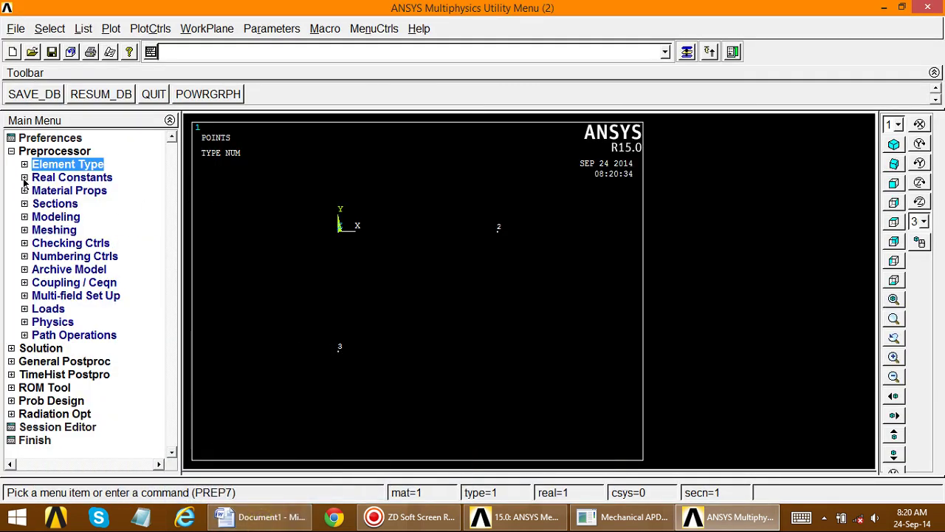
click(24, 178)
click(66, 190)
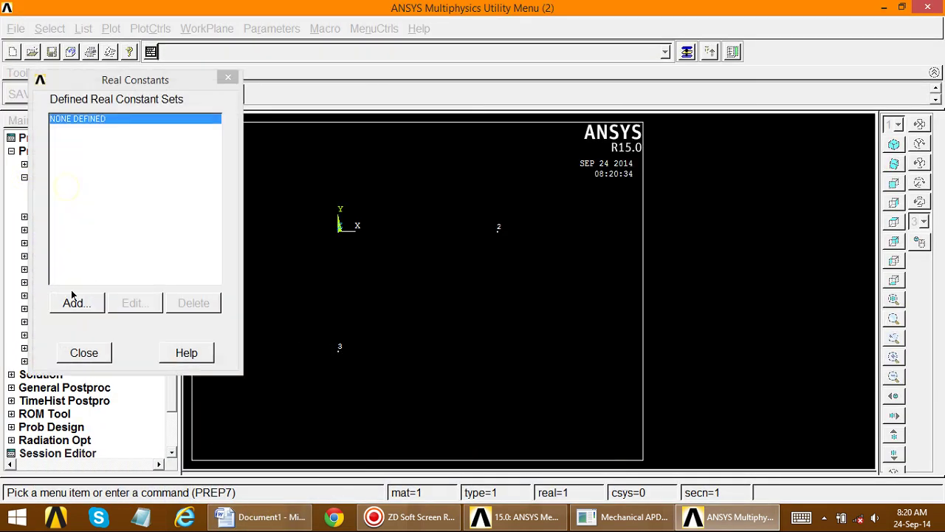
click(73, 301)
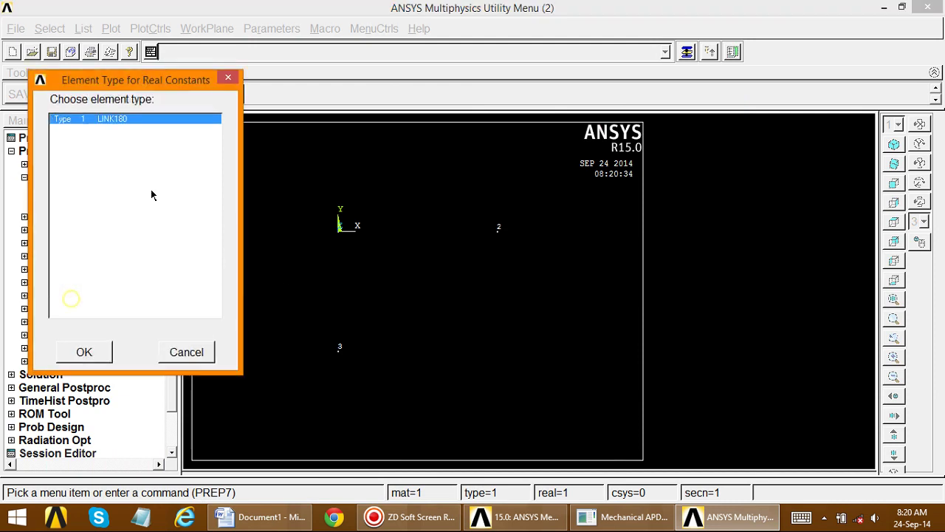
click(87, 351)
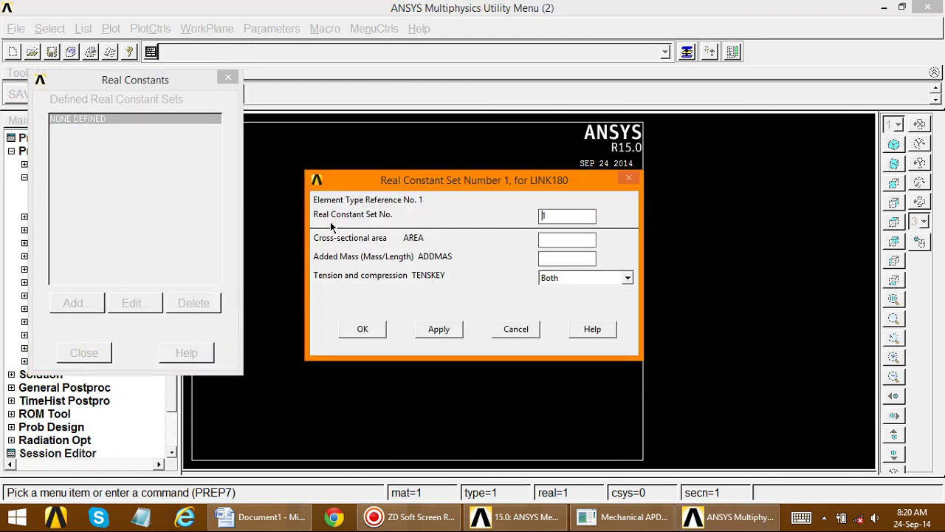
click(553, 241)
click(362, 330)
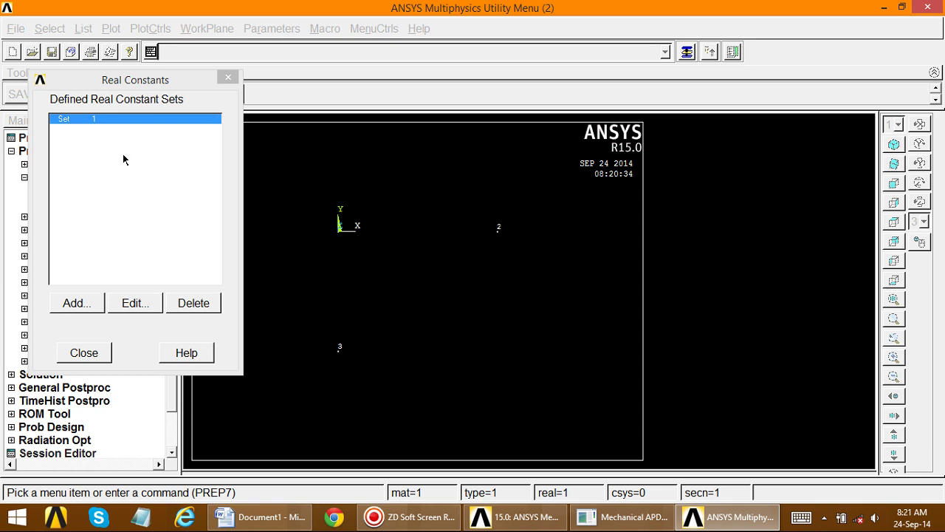
Step: Add real constant set 2 for LINK180 with cross-sectional area 20
click(90, 303)
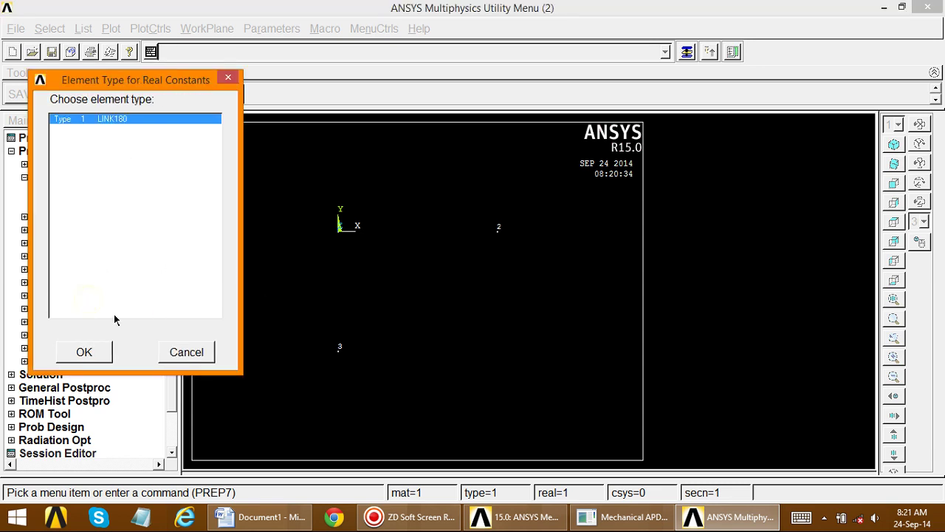
click(95, 357)
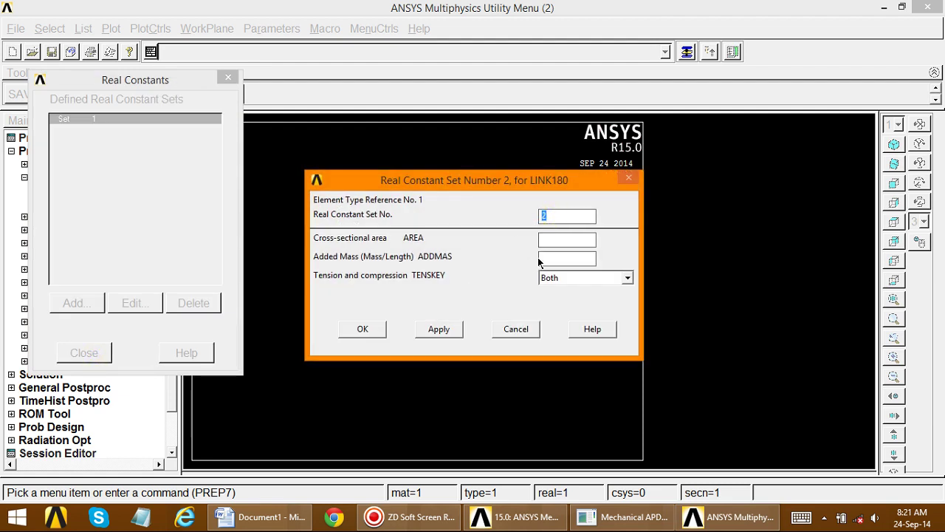
click(571, 240)
click(373, 331)
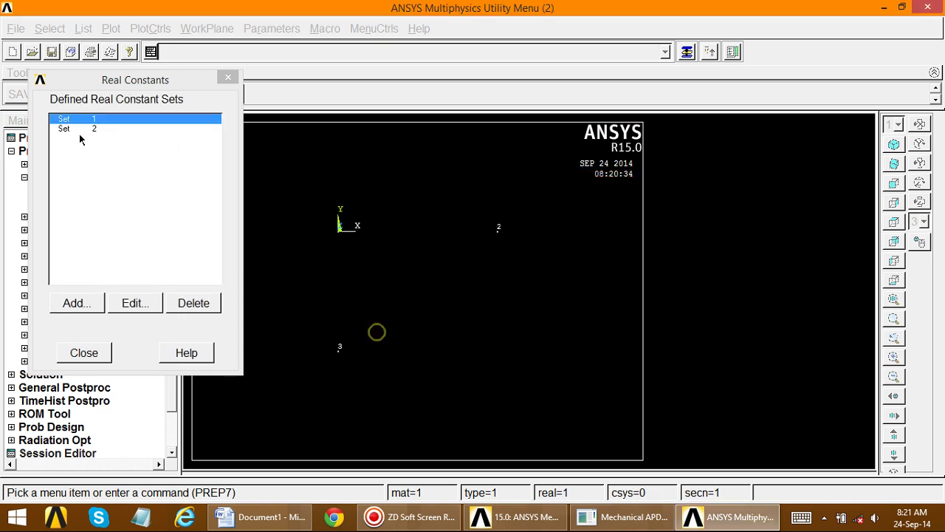
click(78, 129)
click(79, 119)
click(79, 129)
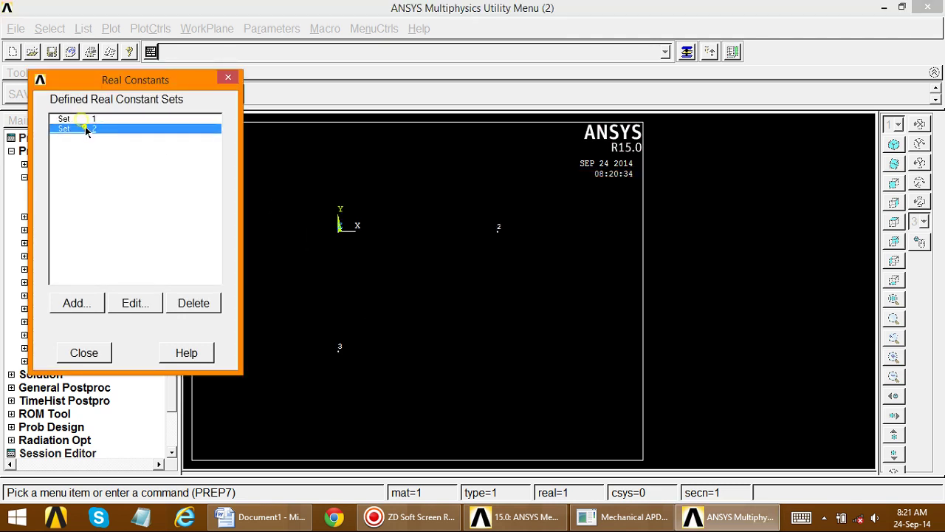
click(83, 119)
click(85, 353)
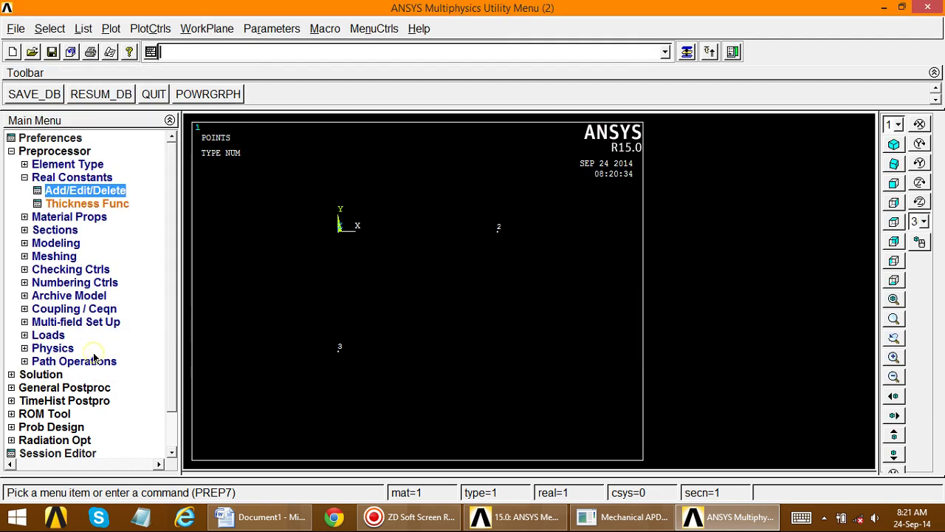
Step: Open the structural linear elastic isotropic properties for material model 1
click(24, 178)
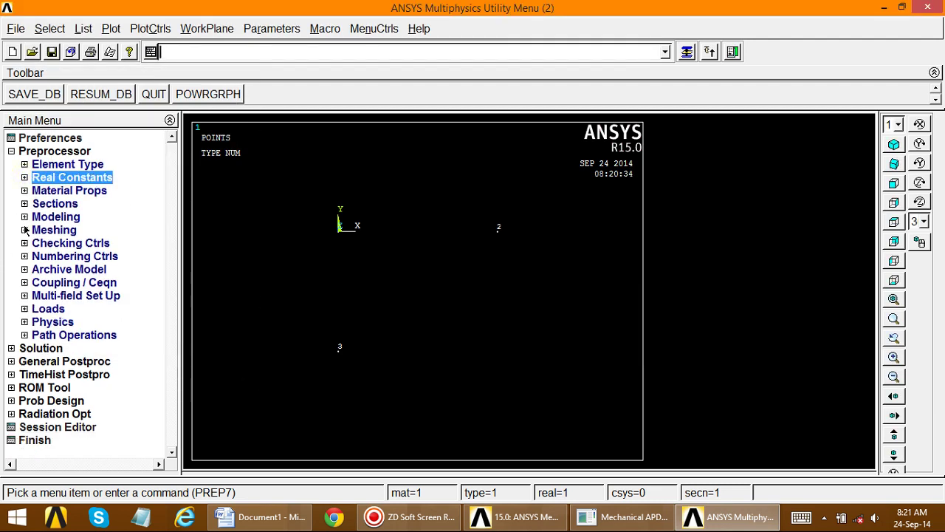
click(25, 190)
click(86, 245)
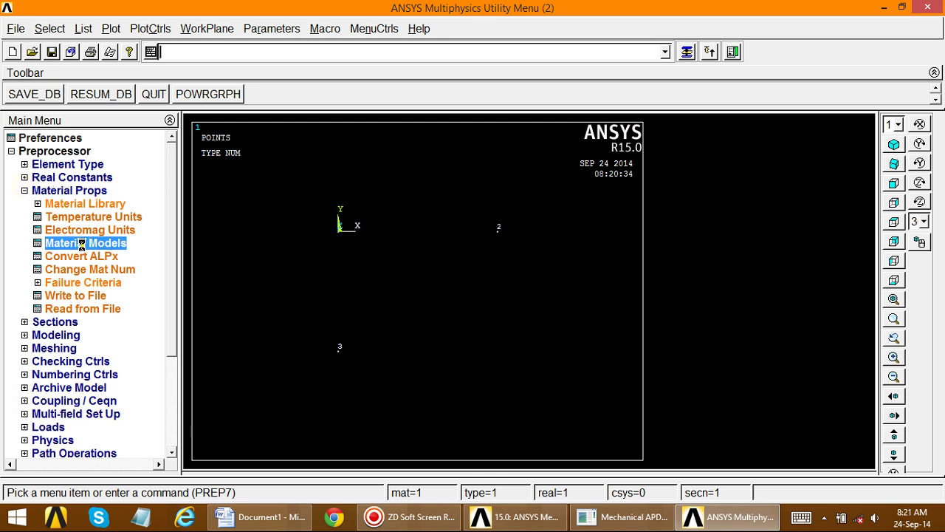
click(478, 236)
double_click(488, 236)
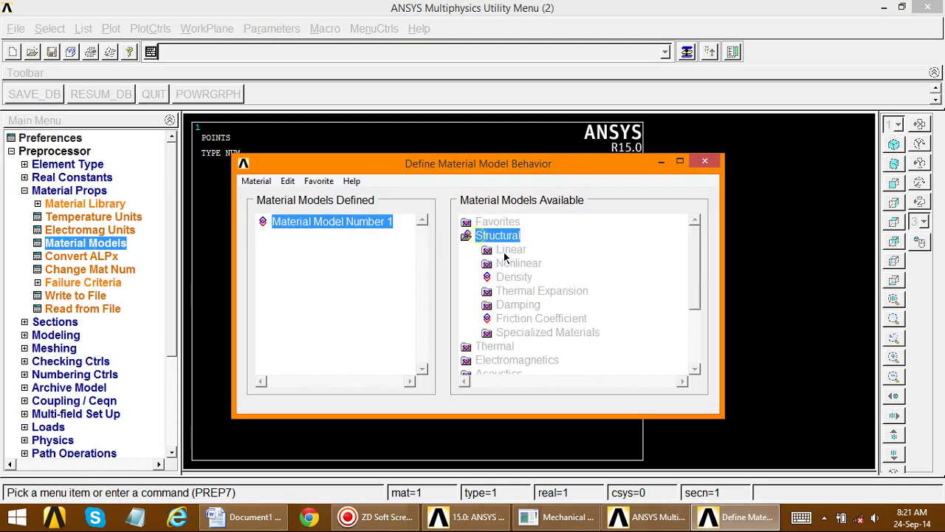
double_click(505, 249)
double_click(526, 264)
double_click(537, 280)
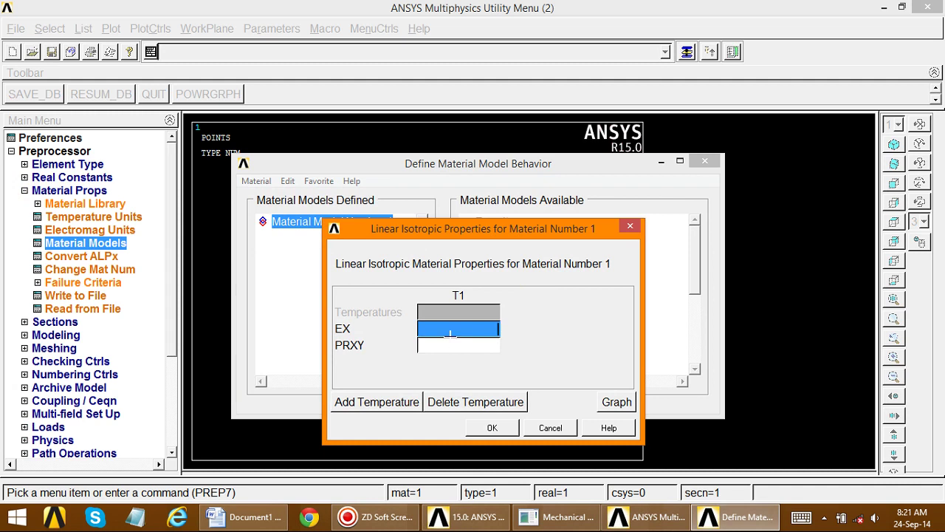
Step: Enter the 200 GPa elastic modulus for material 1, leaving Poisson's ratio at 0.0
click(244, 517)
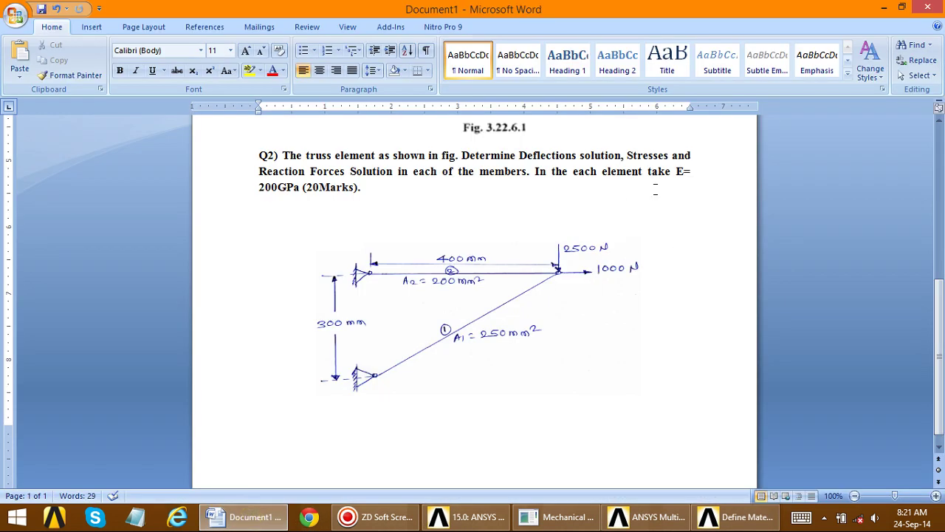
drag(696, 172, 362, 188)
click(284, 187)
click(241, 516)
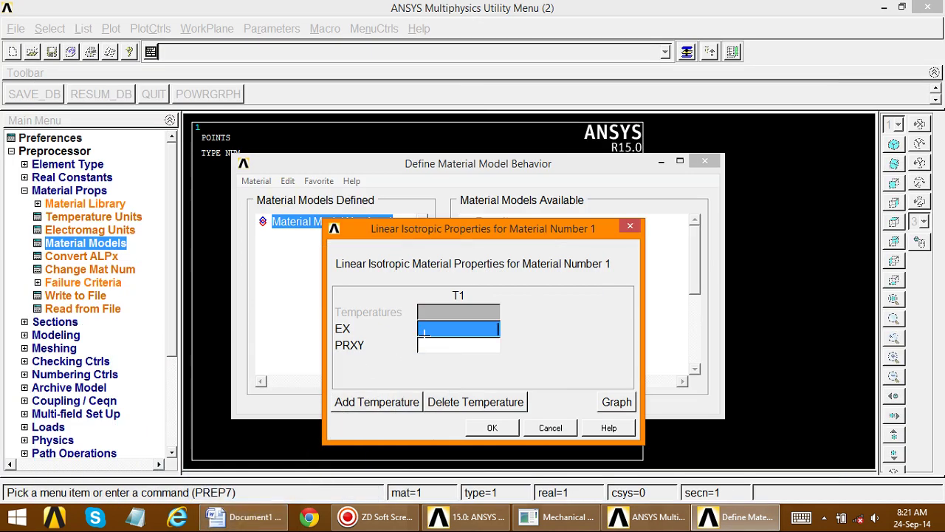
text(200e3)
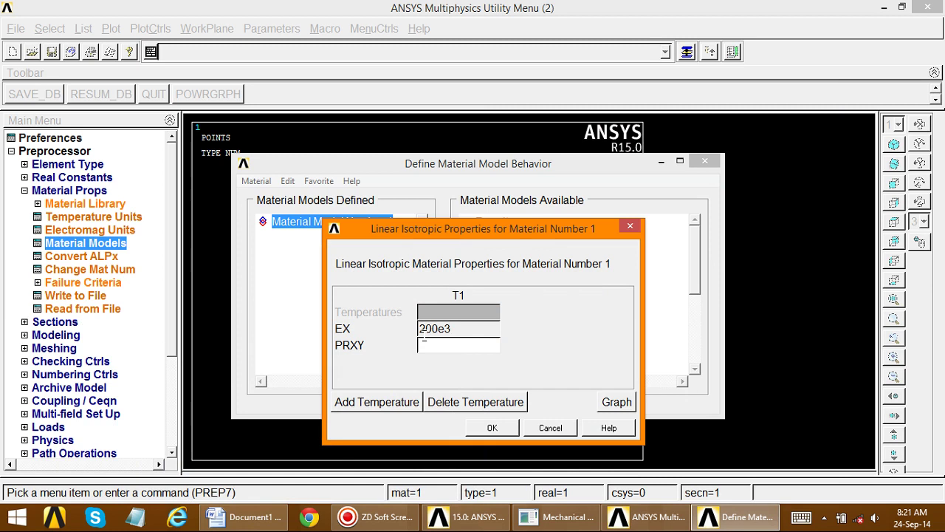
click(482, 431)
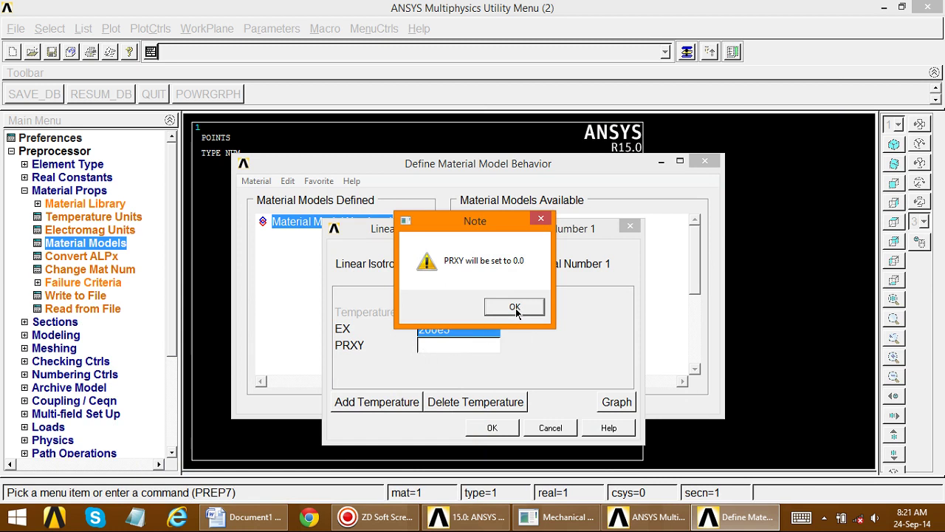
click(516, 308)
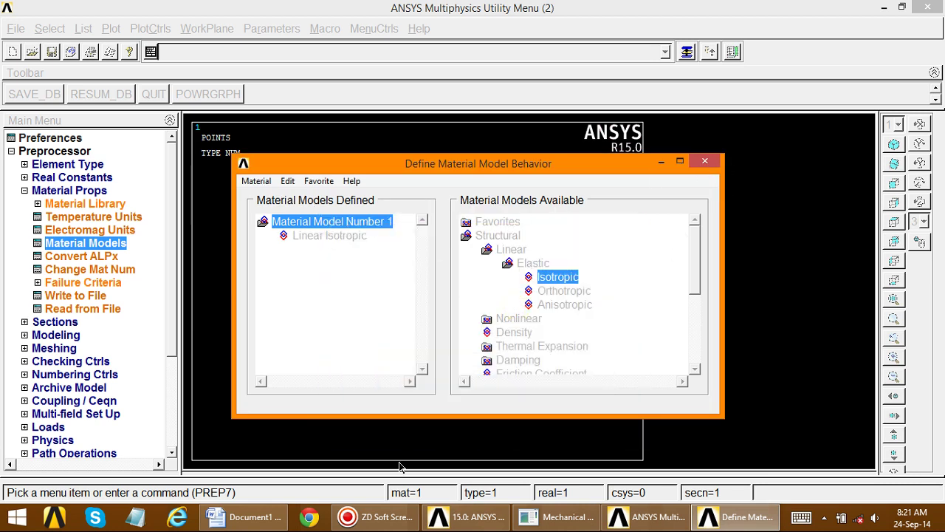
Step: Cancel adding a second material model and close the material definitions
click(245, 517)
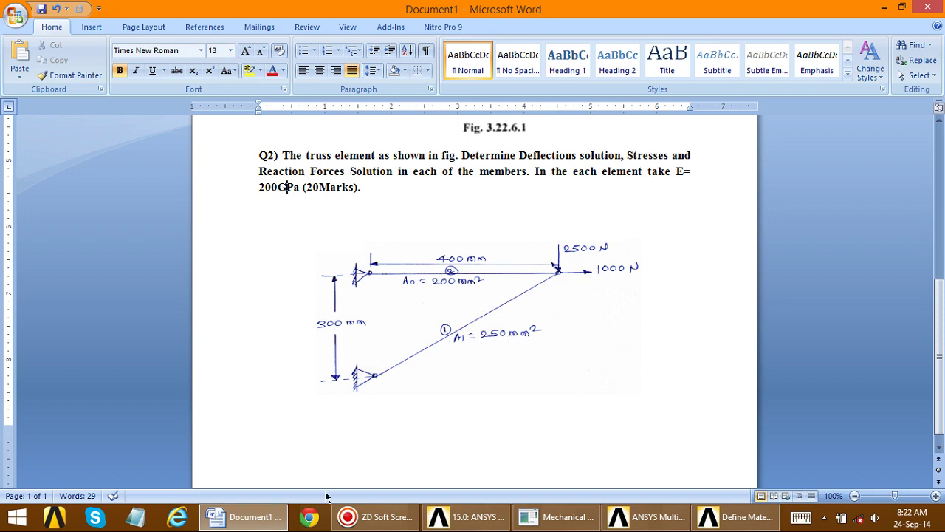
click(244, 517)
click(256, 181)
click(265, 197)
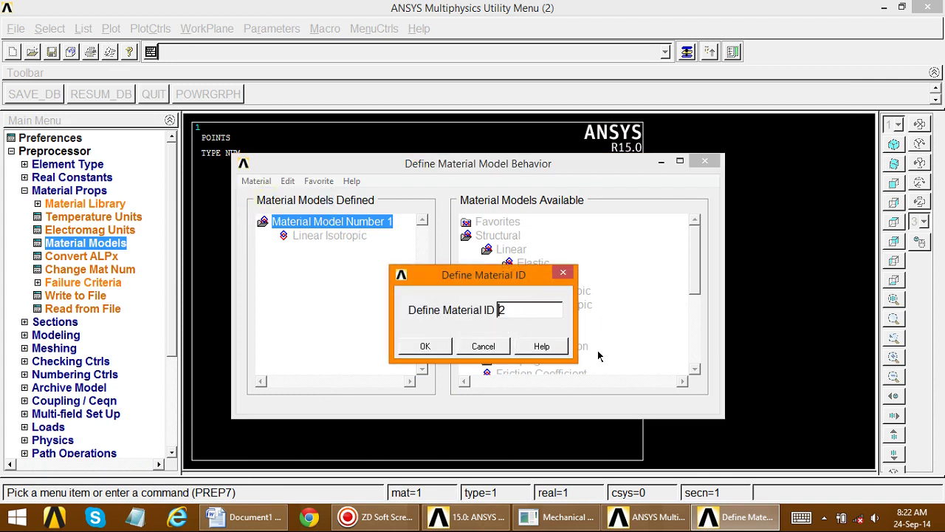
click(483, 347)
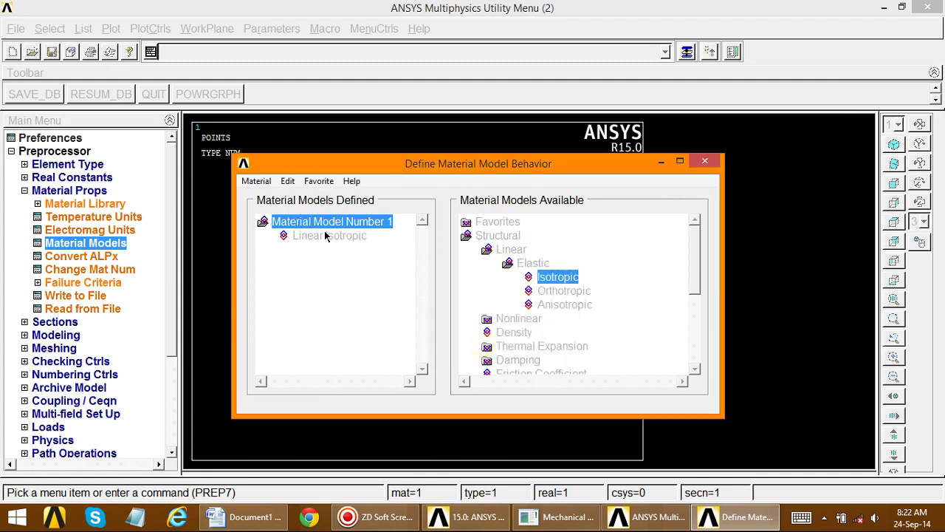
click(706, 162)
click(33, 192)
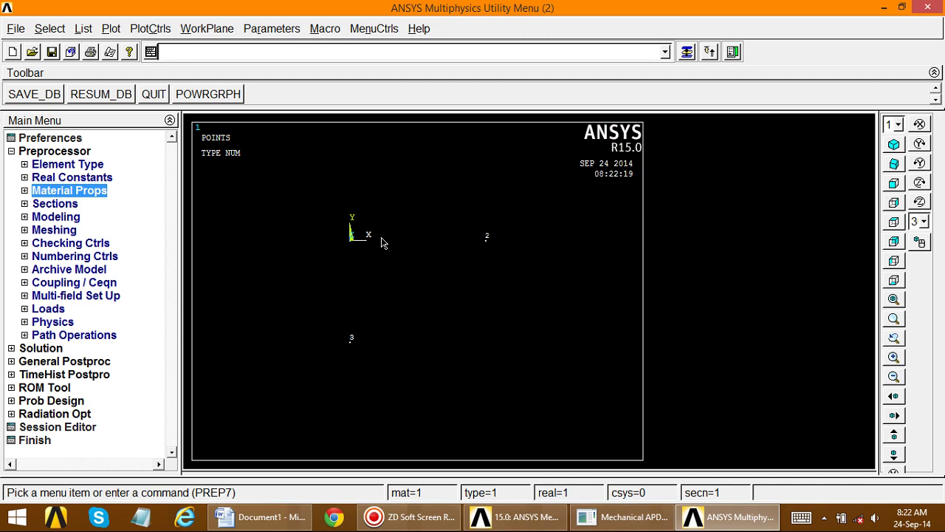
Step: Multi-plot the model to show the two truss lines and expand Meshing > Mesh Attributes
click(111, 28)
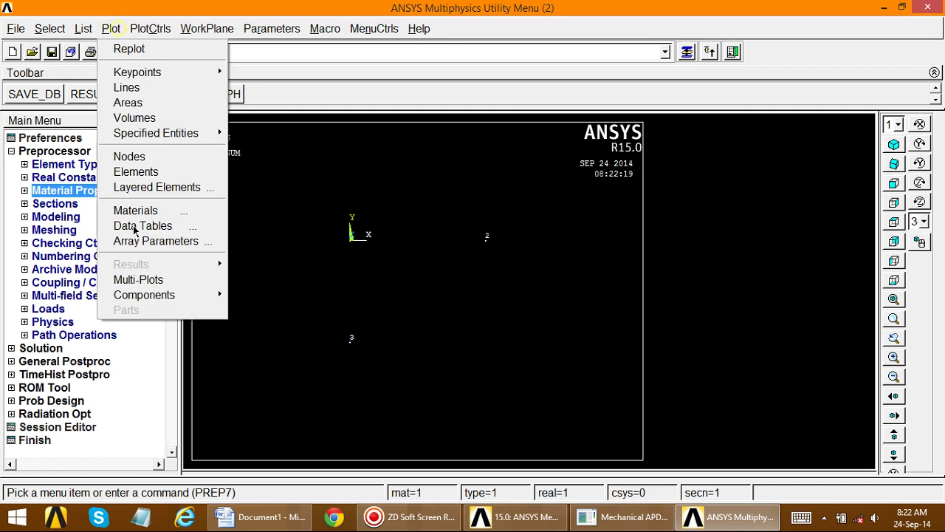
click(140, 279)
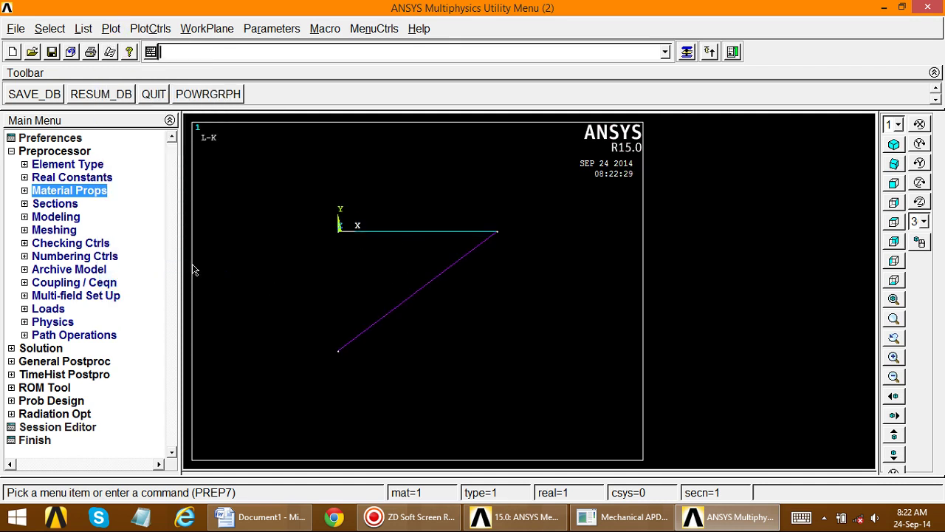
click(24, 152)
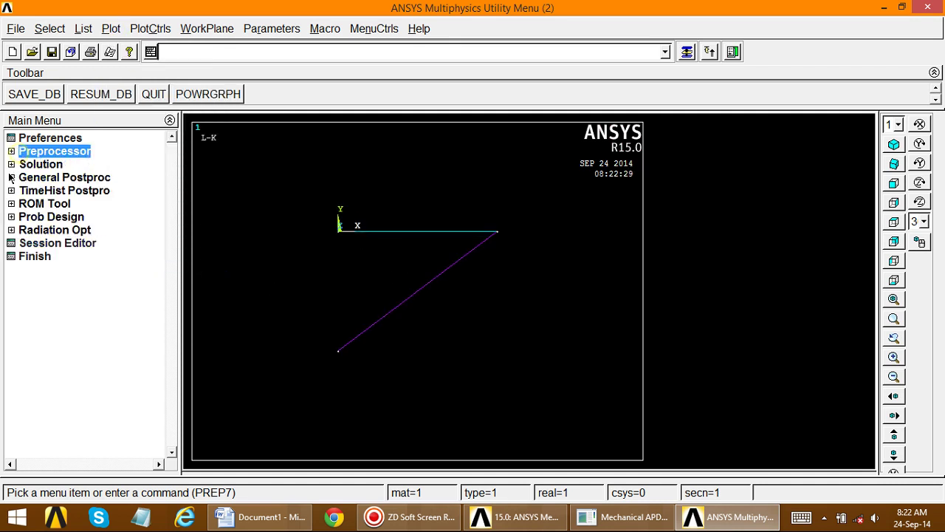
click(12, 151)
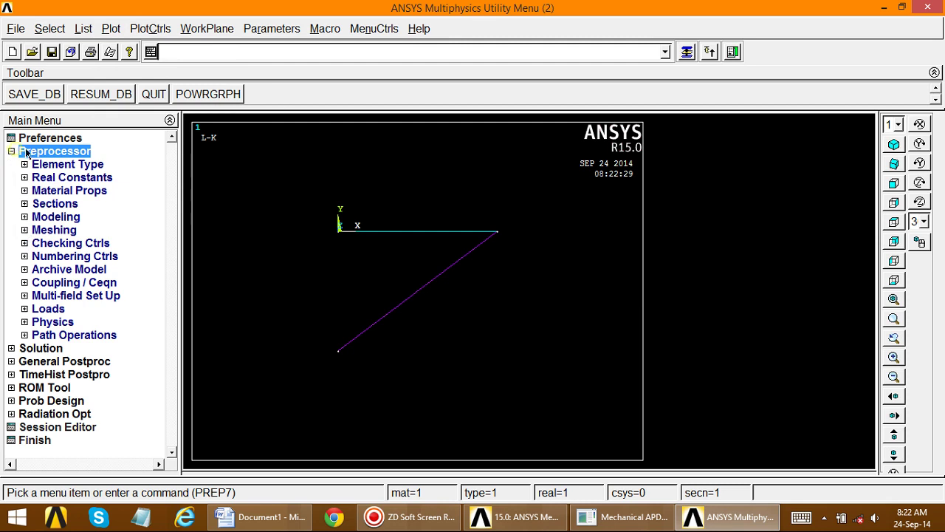
click(24, 229)
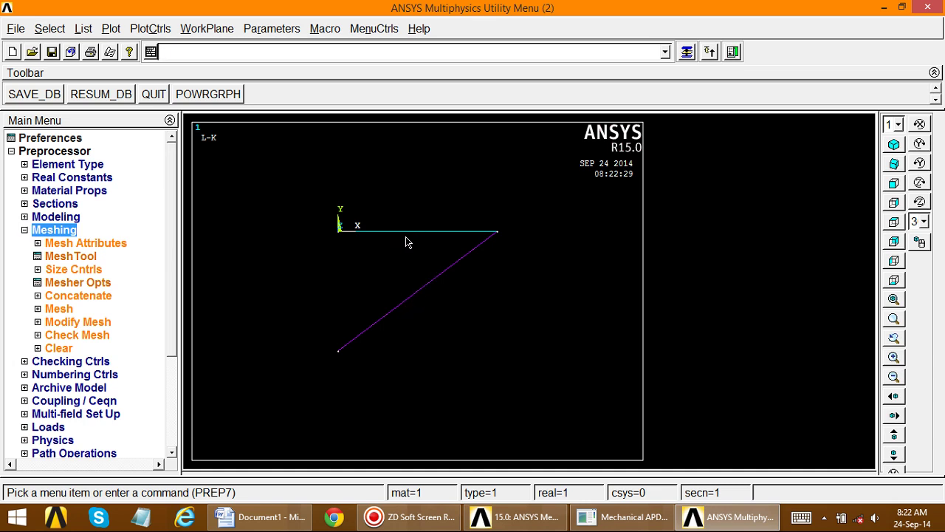
click(46, 244)
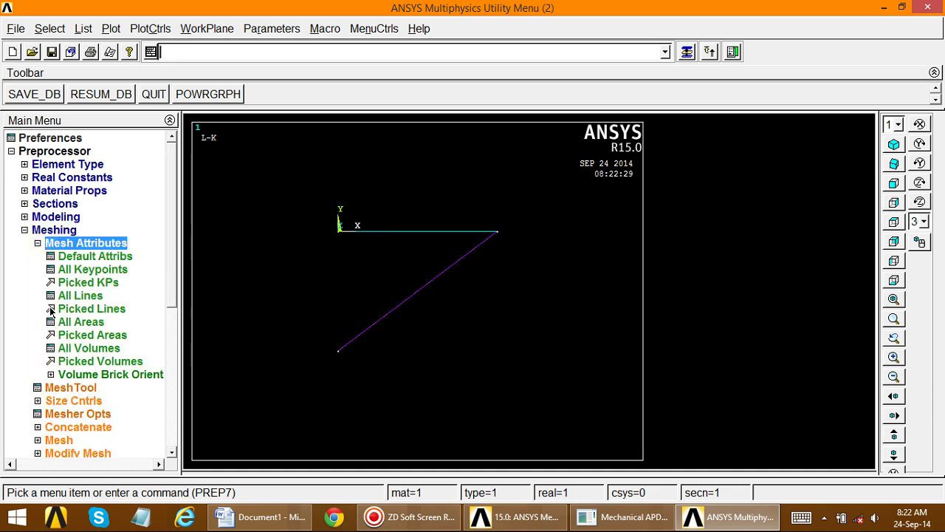
Step: Assign material 1, real constant set 1 and LINK180 to the diagonal line
click(81, 310)
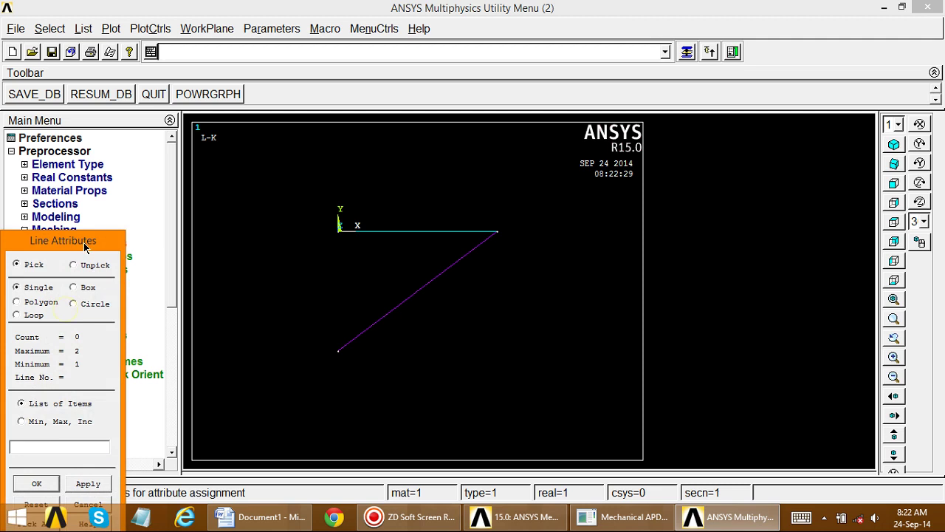
click(395, 310)
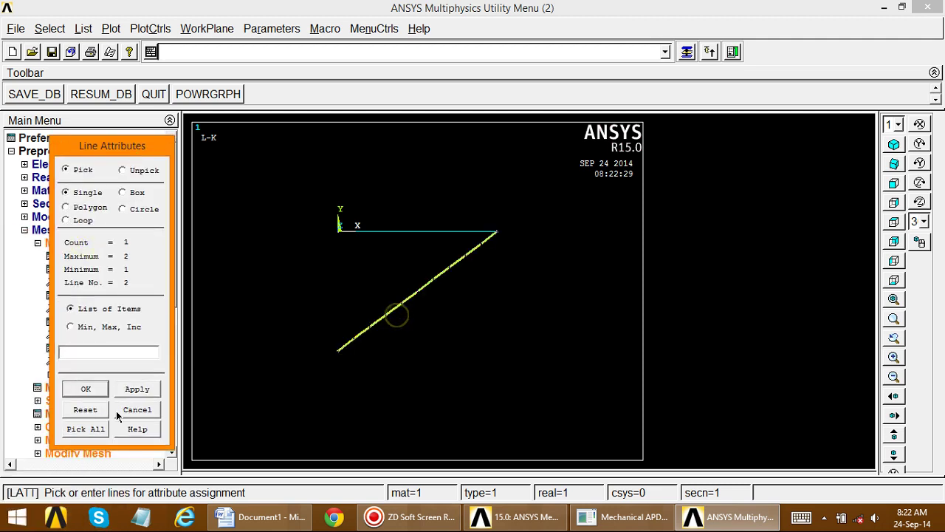
click(137, 390)
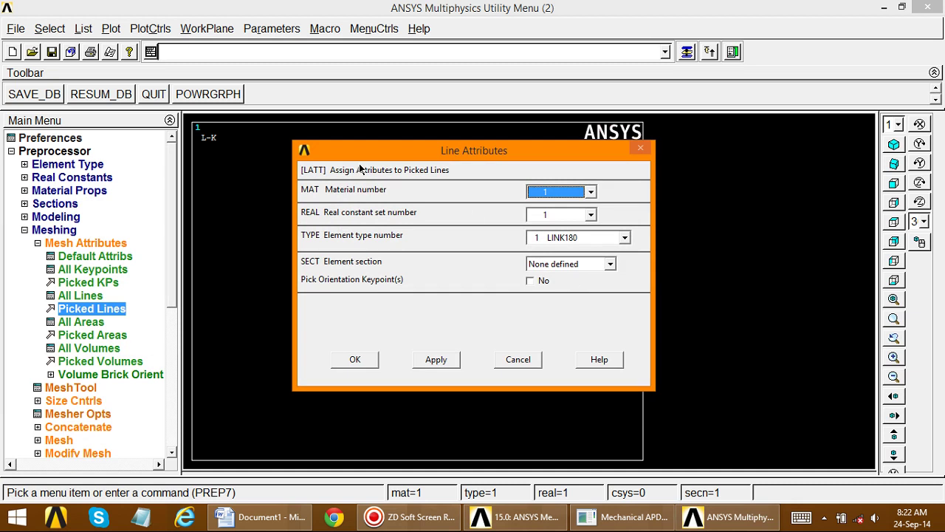
click(556, 192)
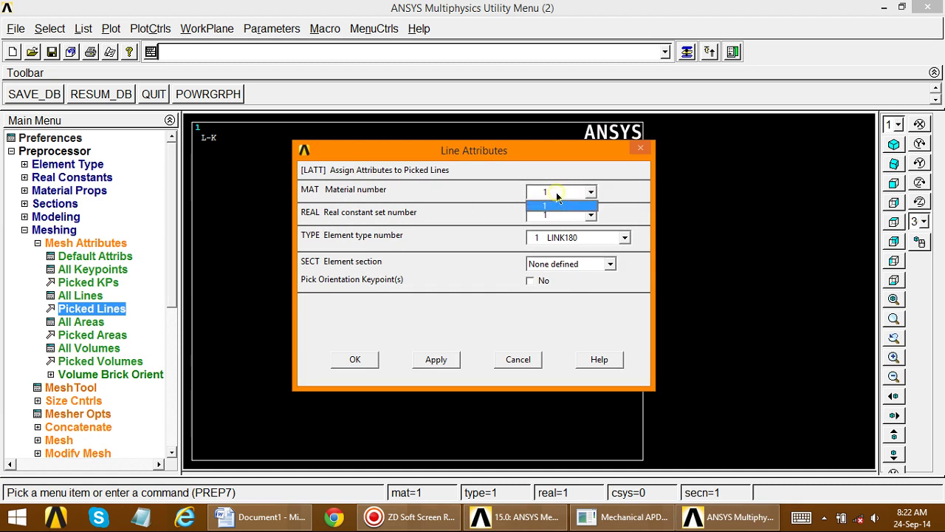
click(556, 192)
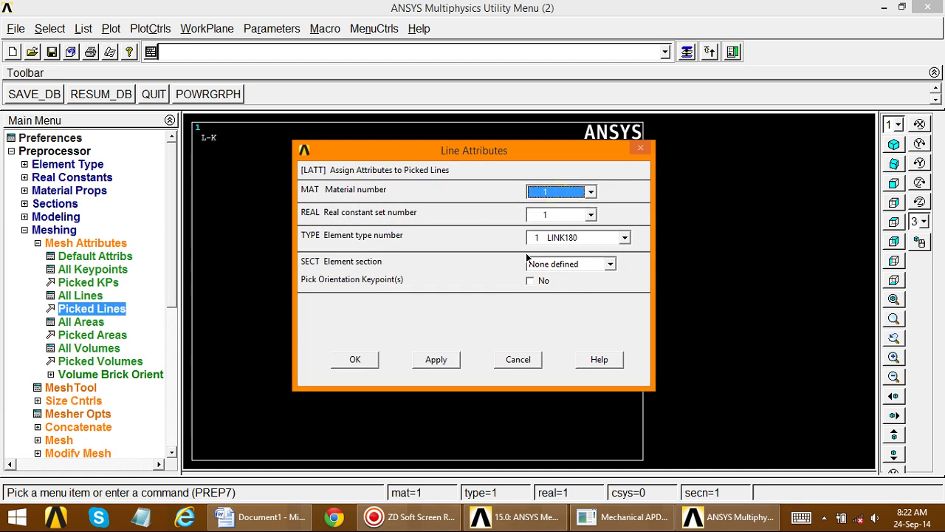
click(556, 214)
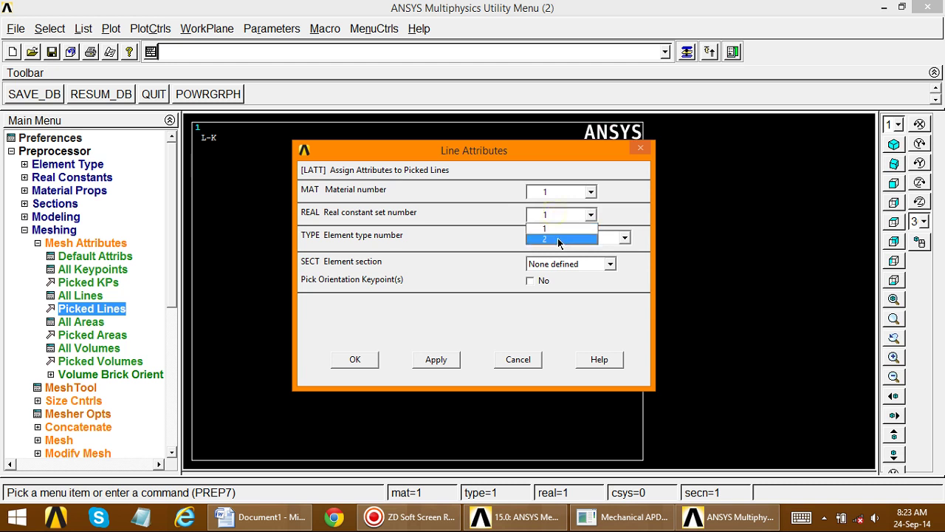
click(557, 230)
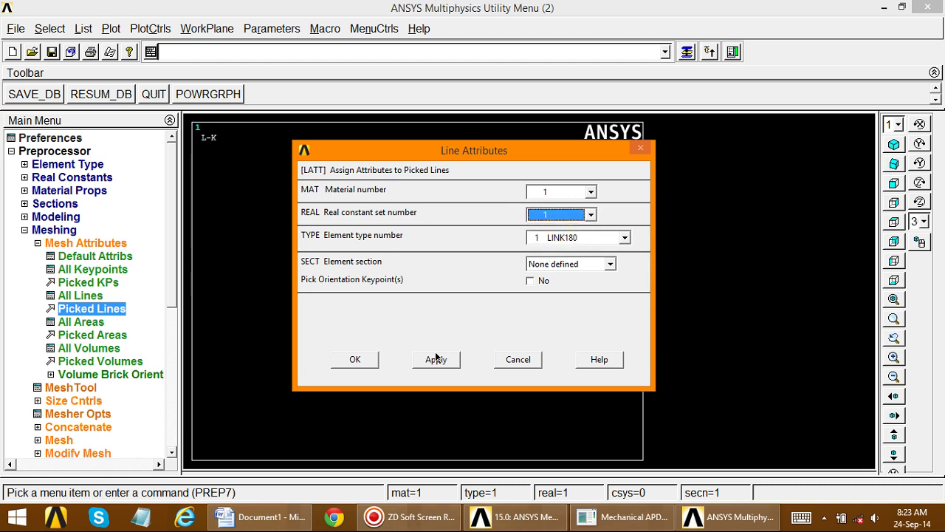
click(560, 240)
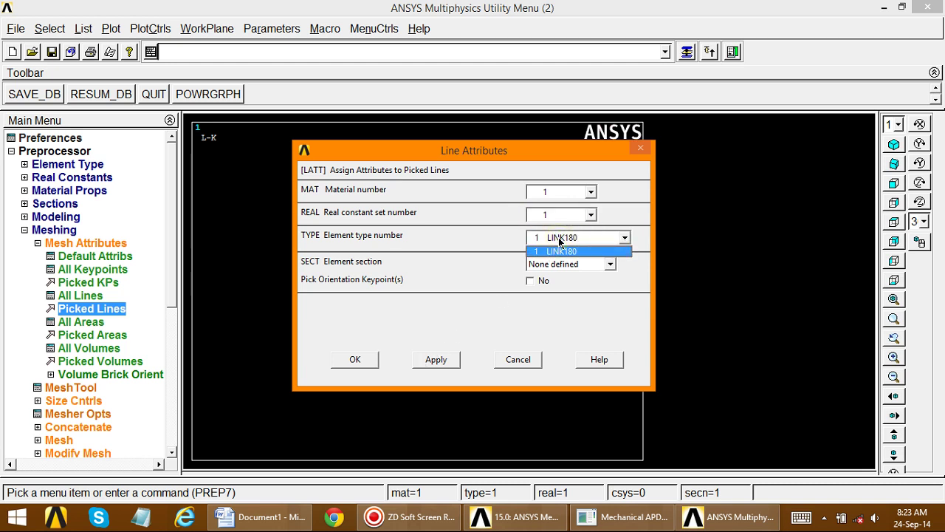
click(560, 241)
click(424, 361)
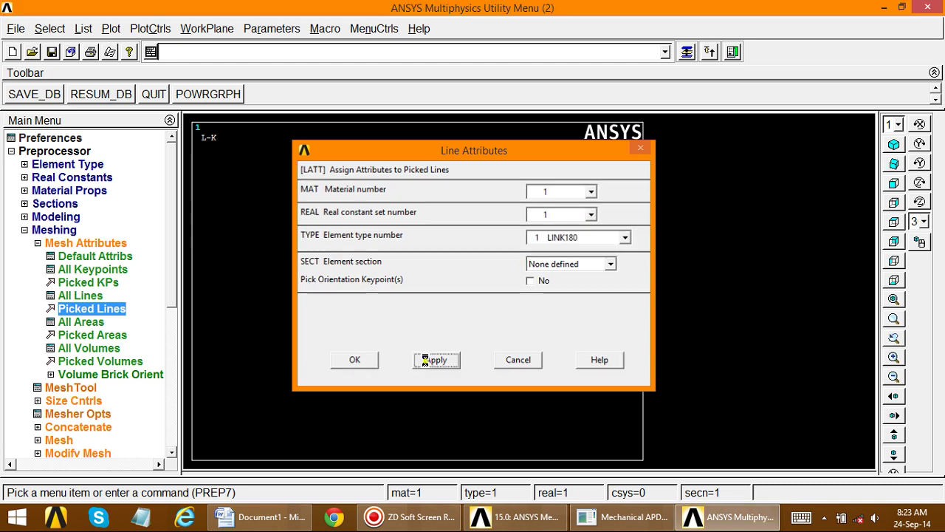
drag(85, 242, 129, 194)
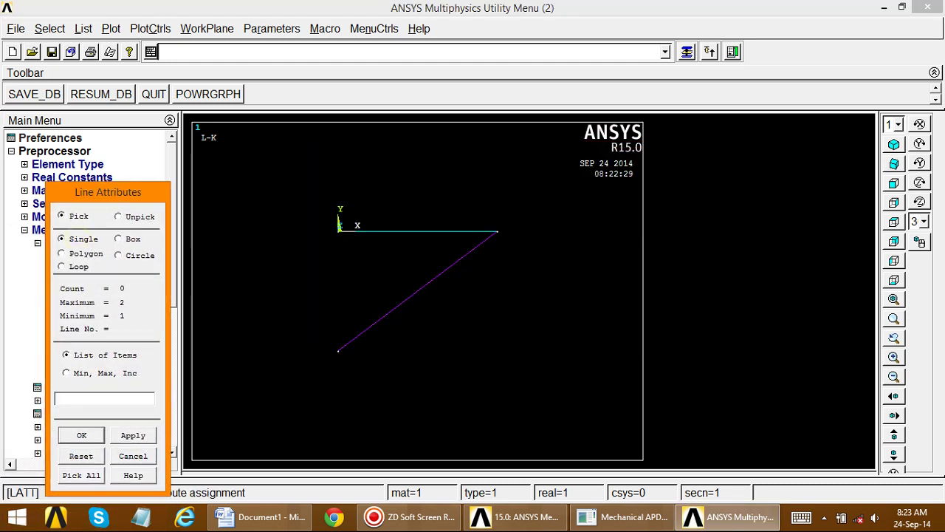
Step: Assign material 1, real constant set 2 and LINK180 to the horizontal line
click(400, 231)
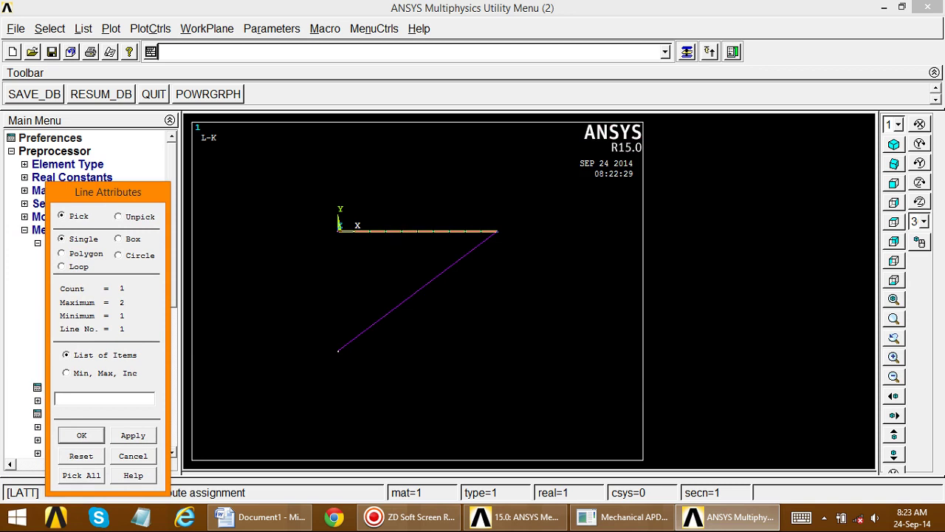
click(130, 438)
click(536, 193)
click(545, 205)
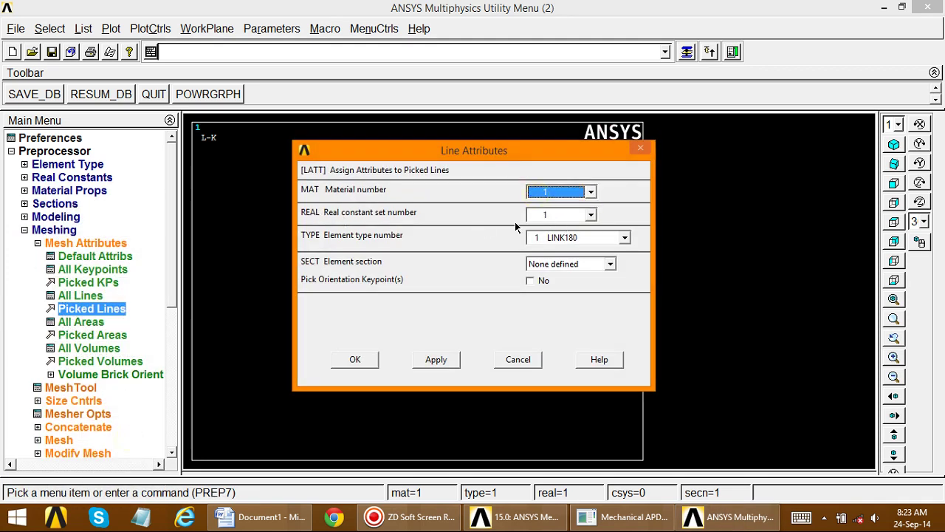
click(549, 217)
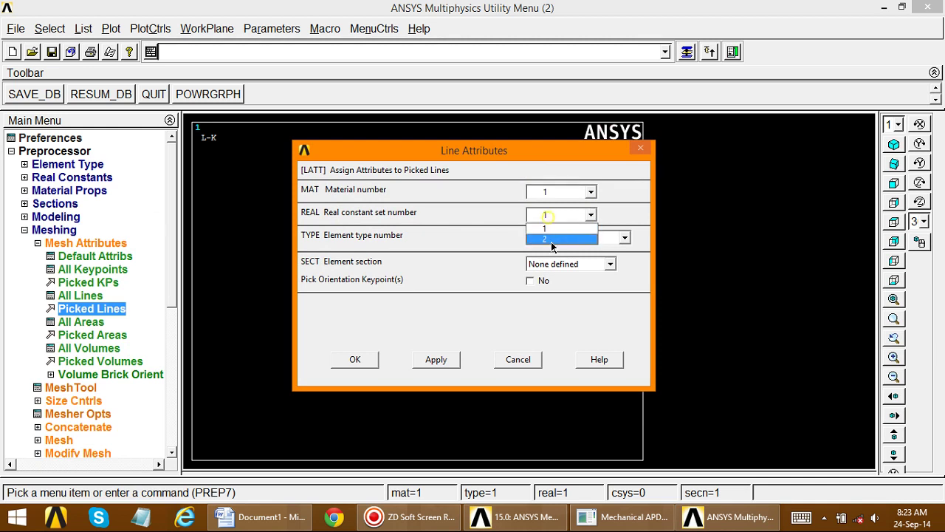
click(546, 237)
click(553, 237)
click(551, 251)
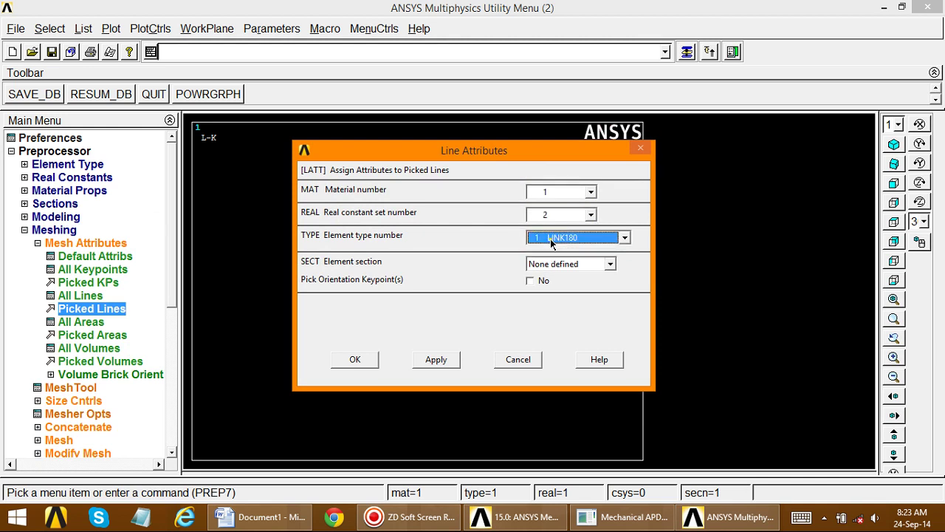
click(354, 360)
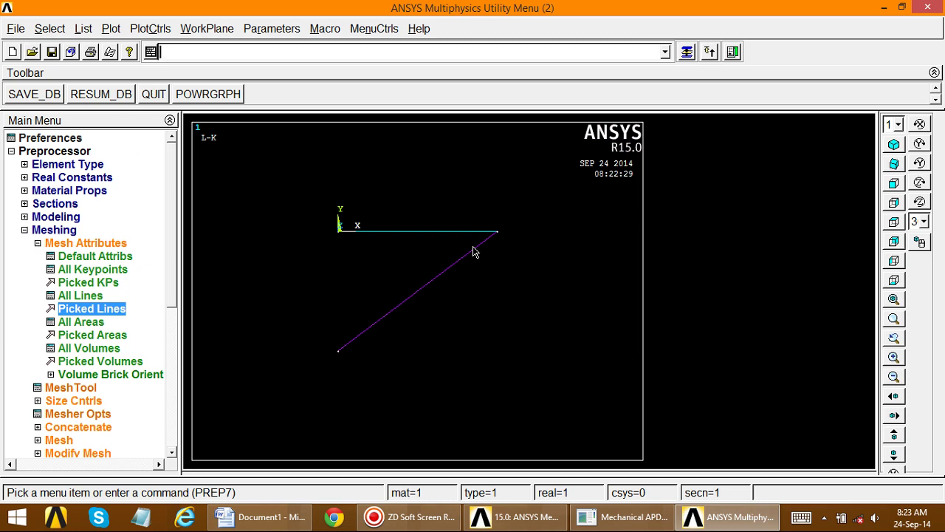
click(24, 230)
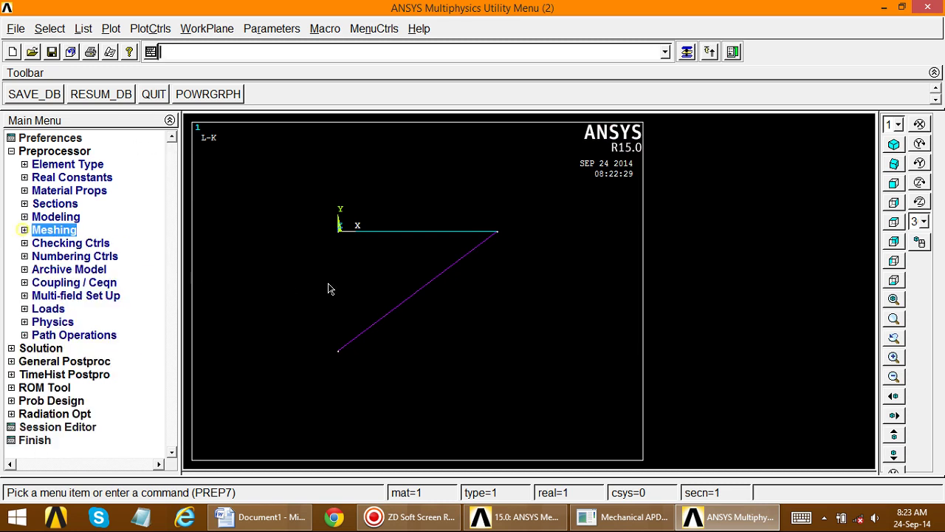
Step: List elements with nodes and attributes twice, find both listings empty, then expand Meshing
click(123, 31)
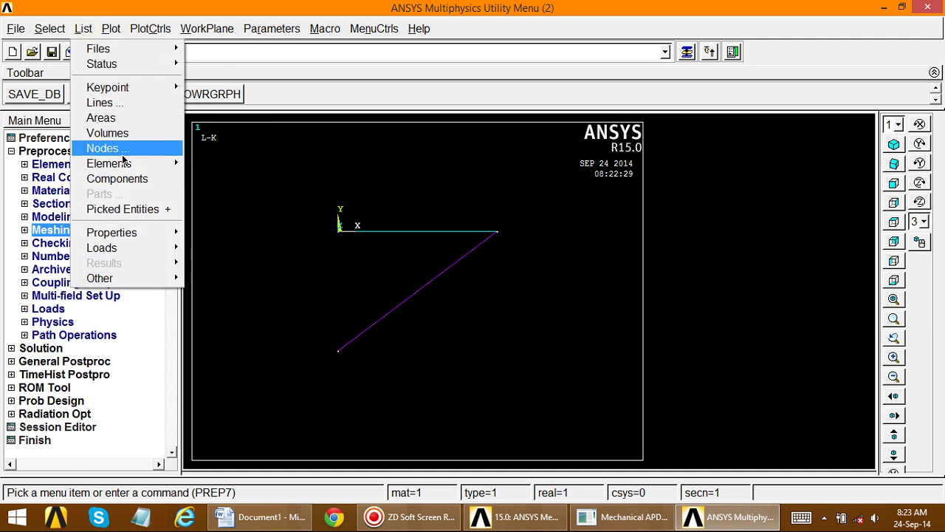
mouse_move(110, 163)
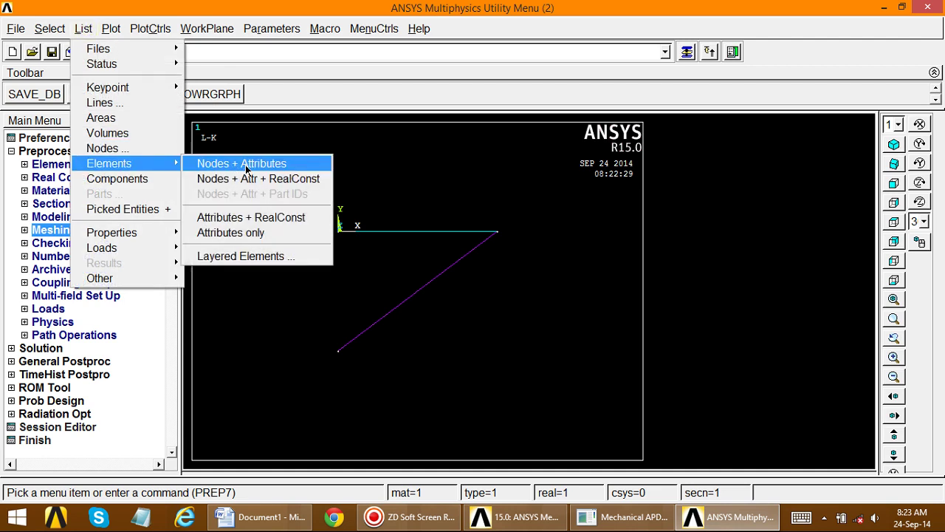
click(245, 165)
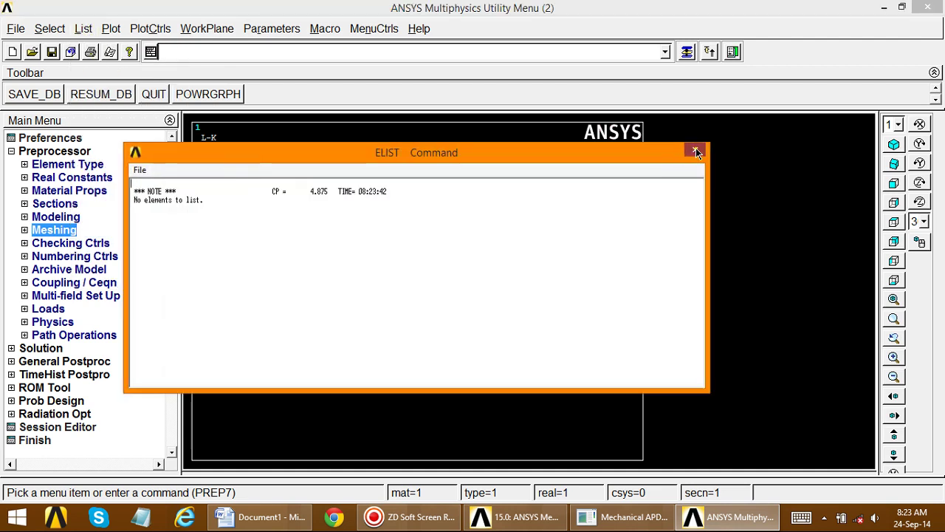
click(696, 152)
click(83, 28)
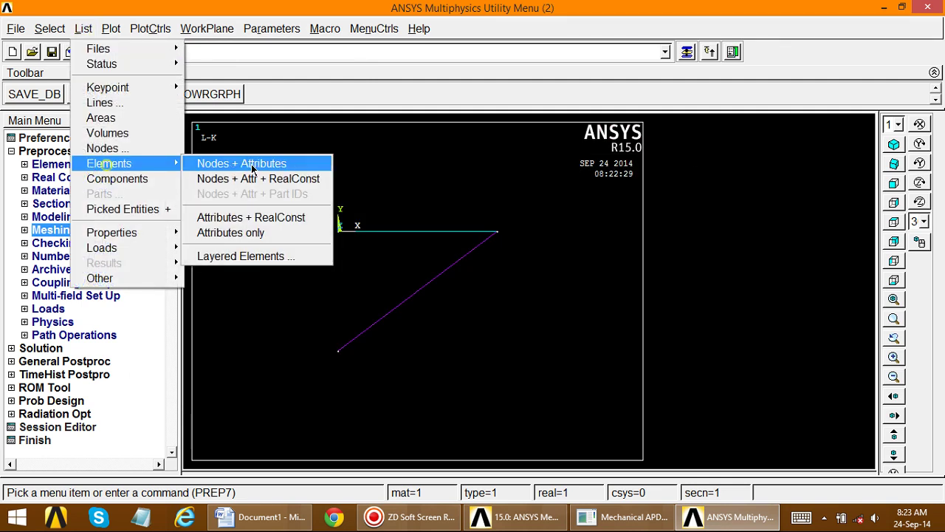
click(264, 180)
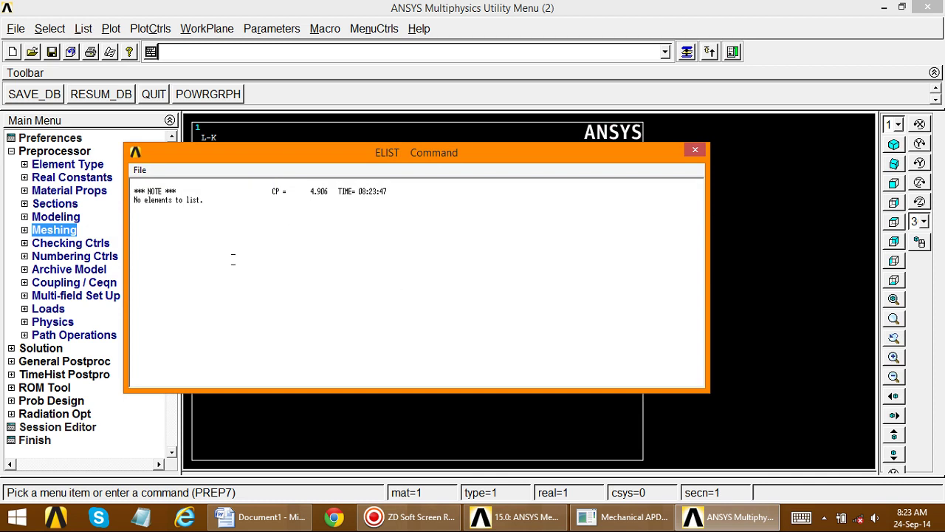
click(695, 152)
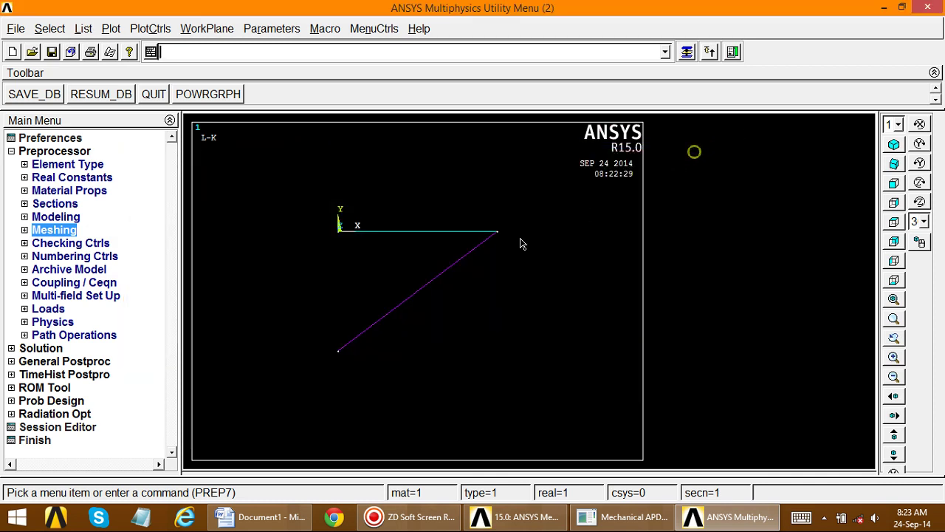
click(25, 230)
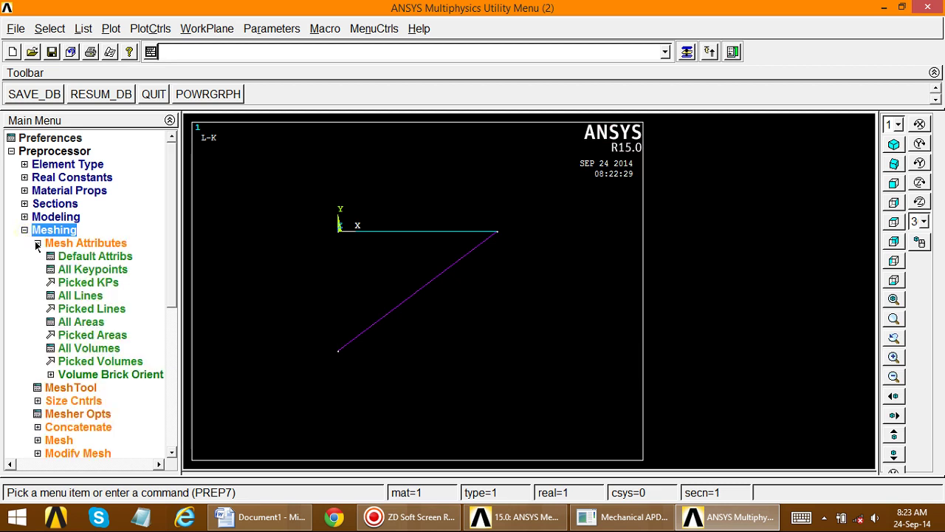
Step: Set a manual size of one element division (NDIV 1) on all lines
click(38, 244)
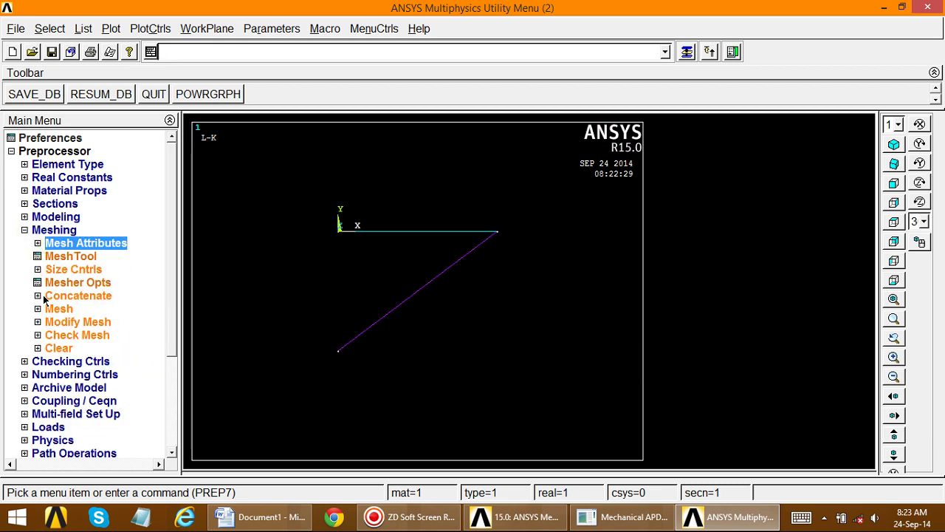
click(38, 270)
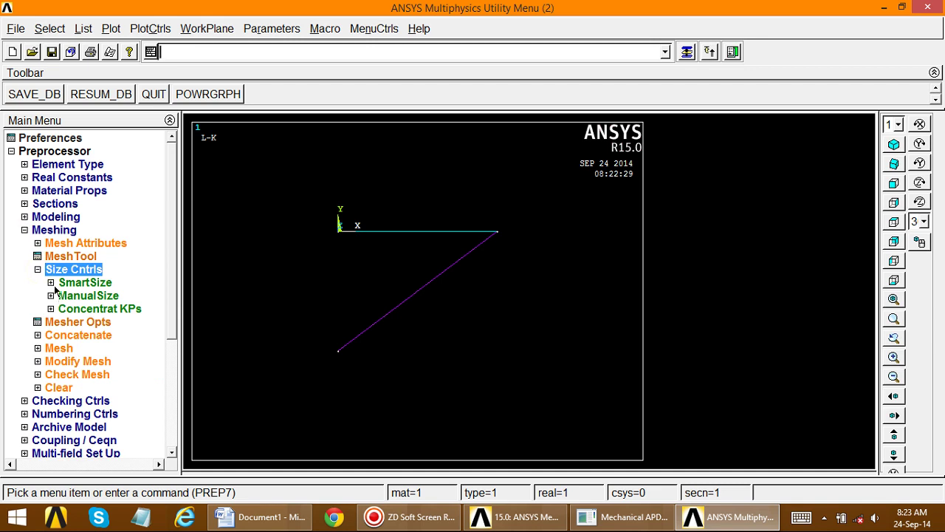
click(51, 296)
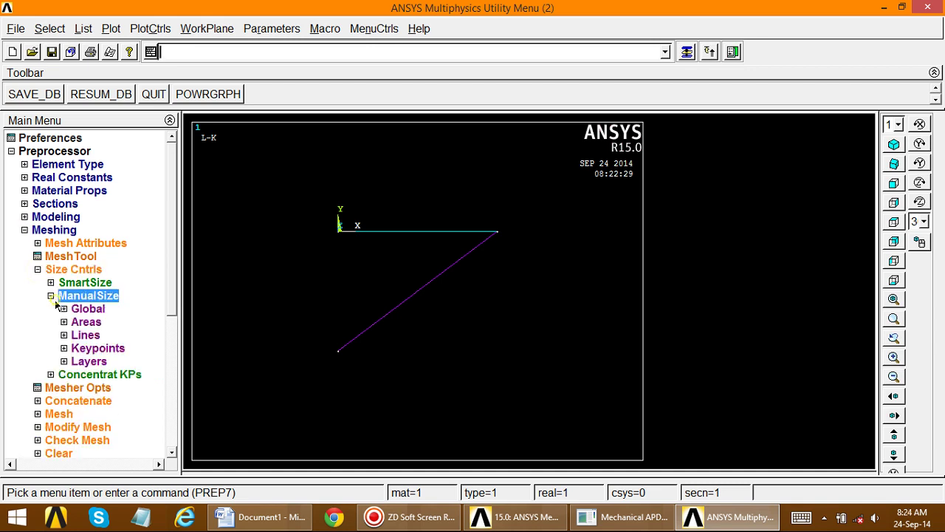
click(70, 333)
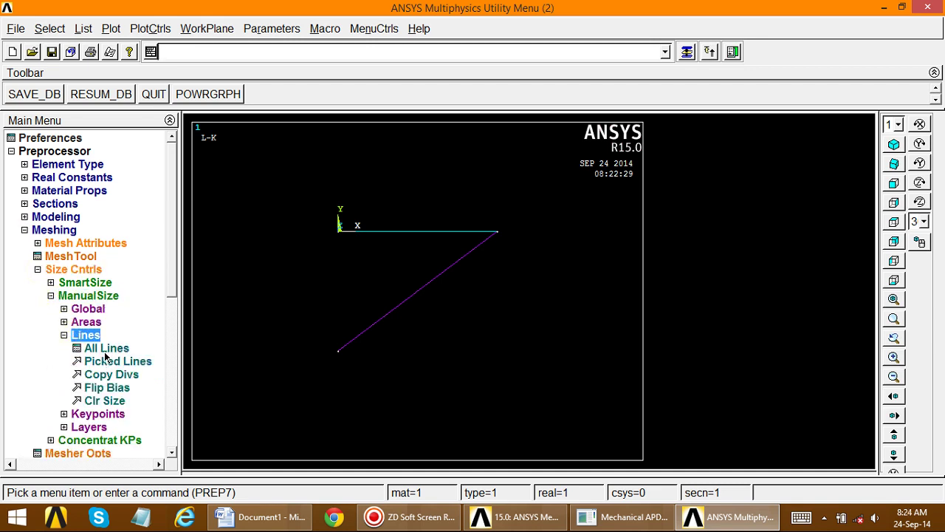
click(106, 348)
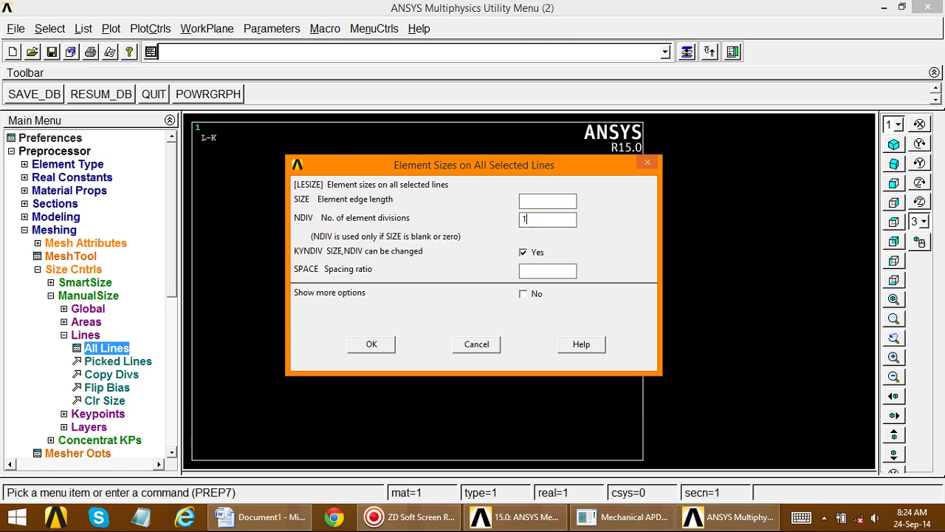
click(373, 345)
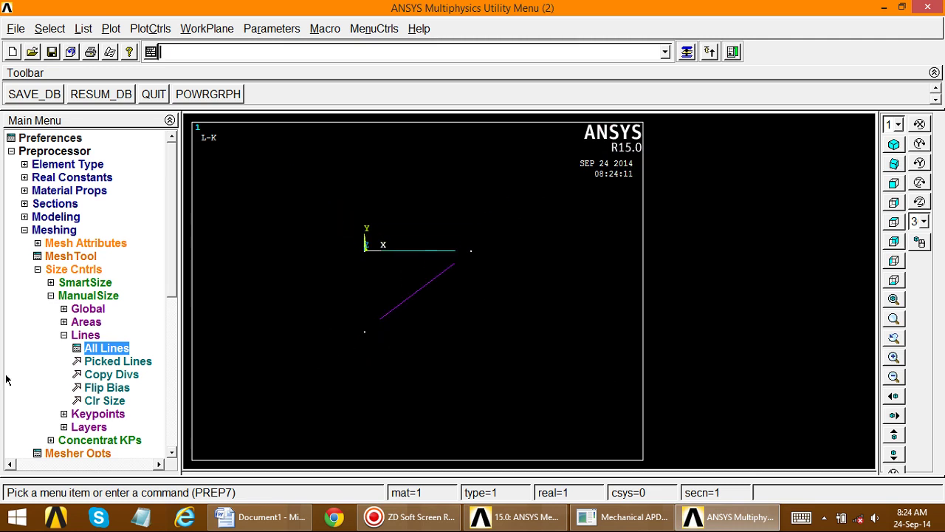
click(64, 336)
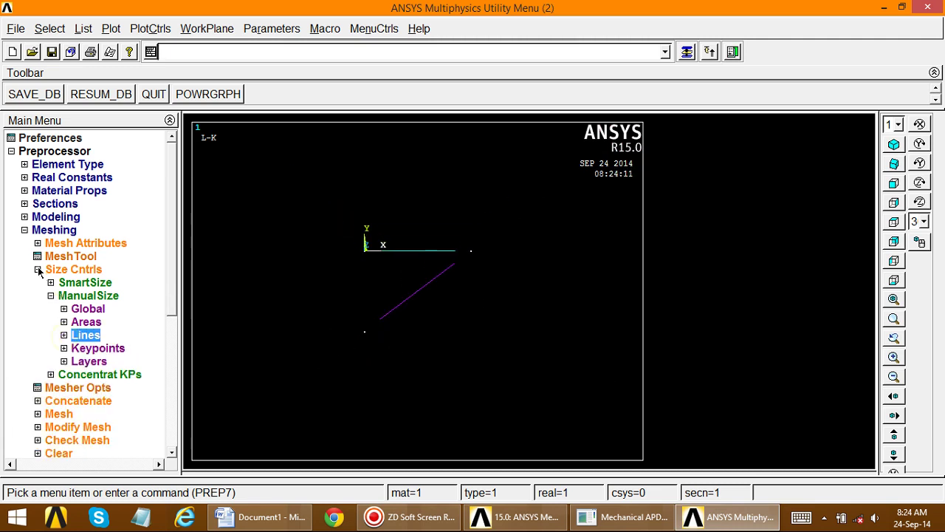
Step: Mesh both truss lines into elements with Pick All
click(38, 269)
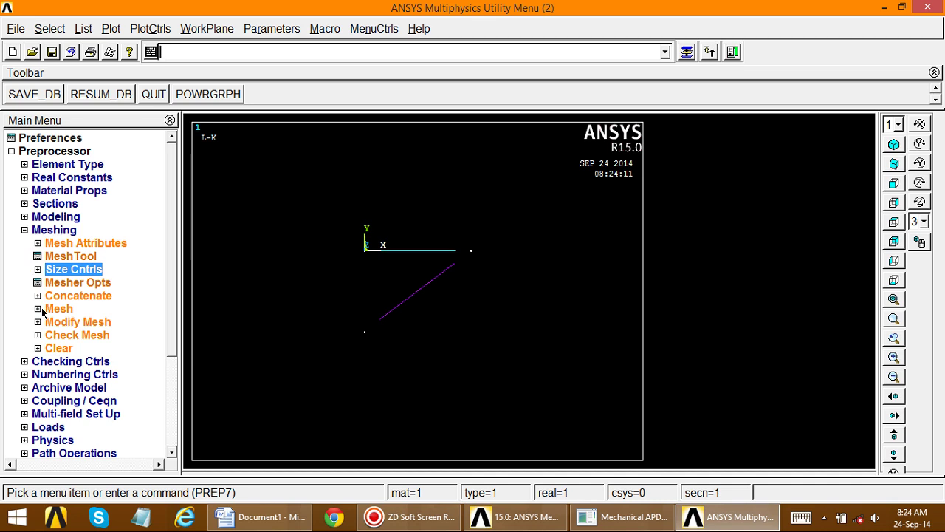
click(42, 311)
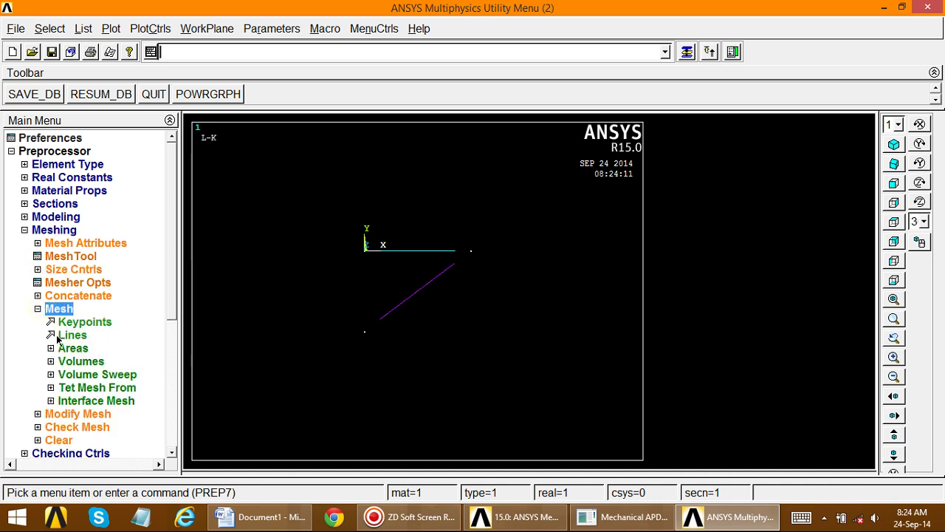
click(58, 335)
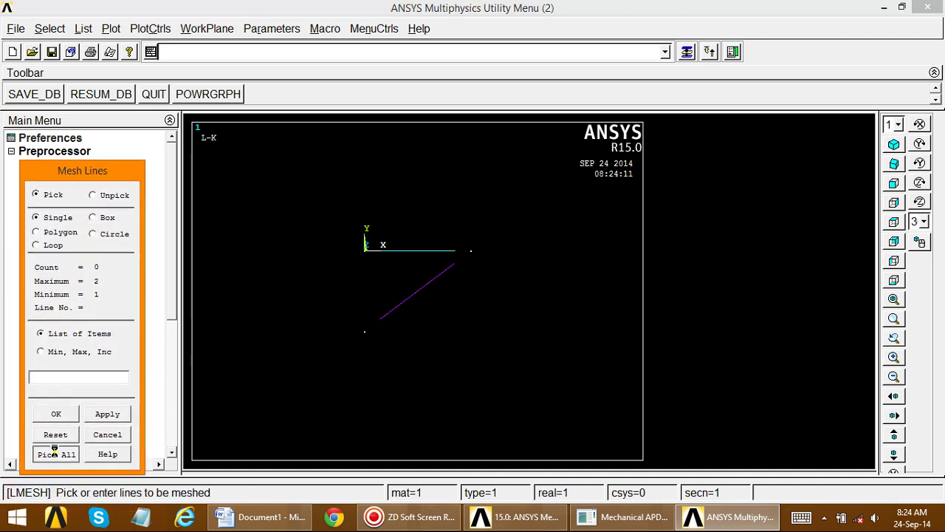
click(55, 454)
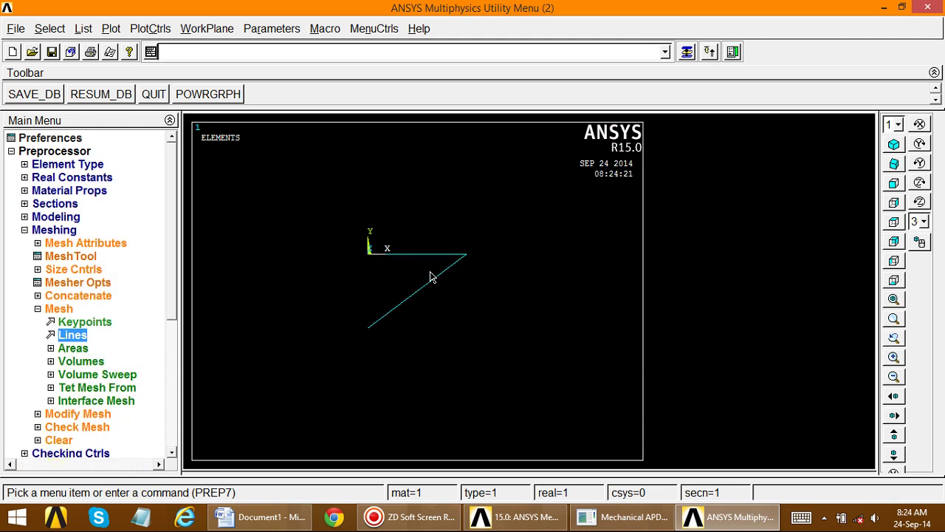
click(42, 242)
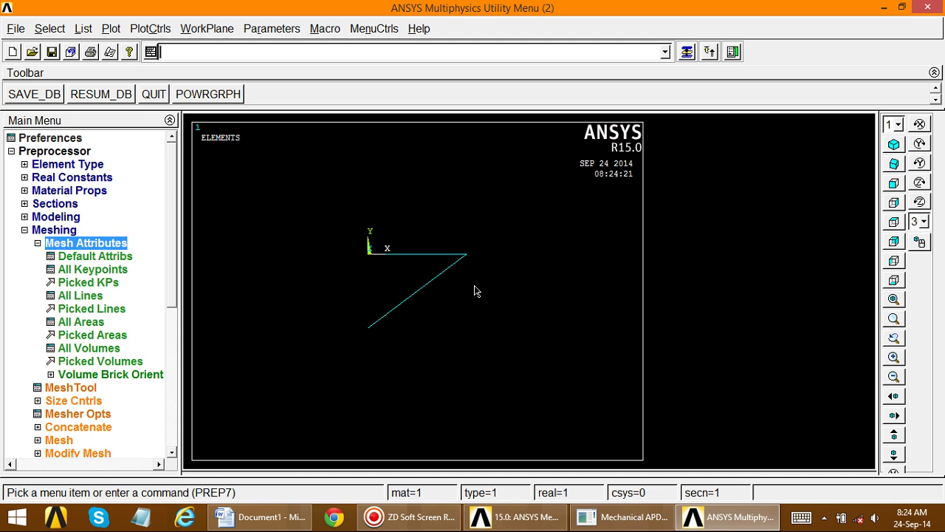
click(37, 243)
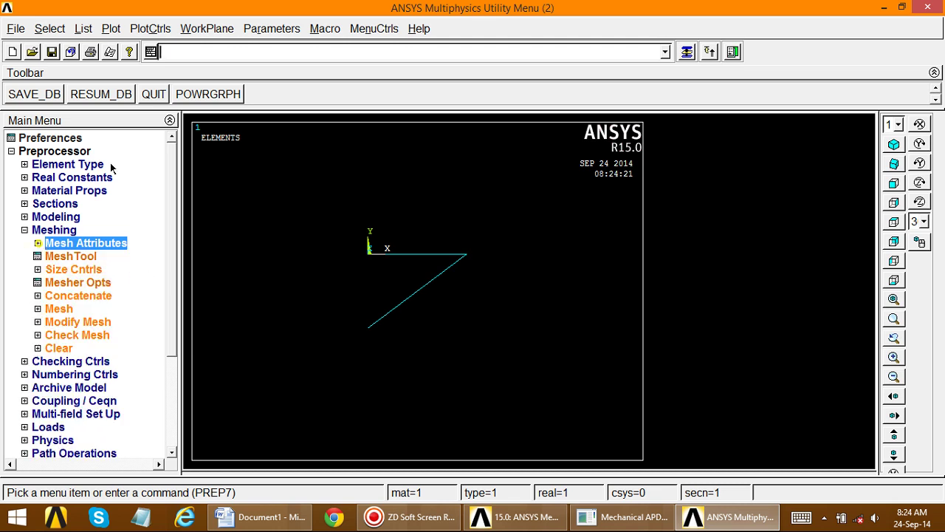
click(111, 29)
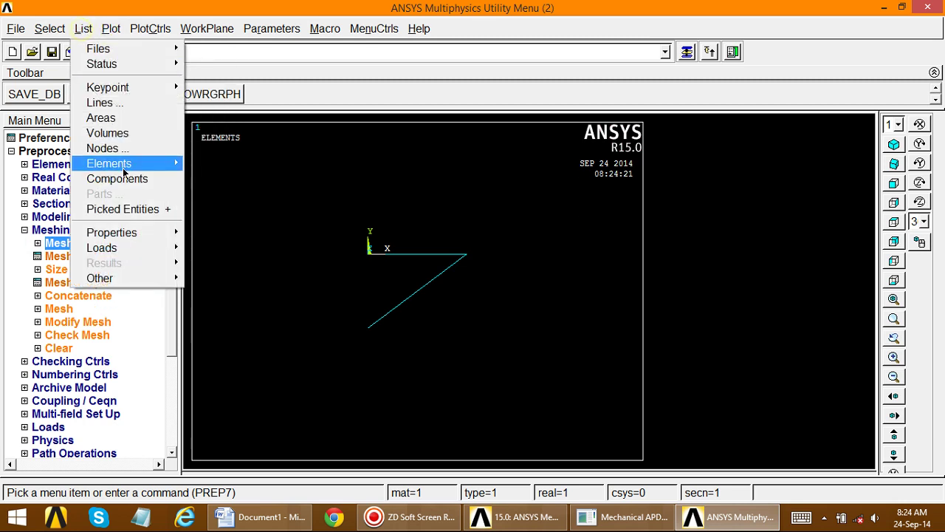
mouse_move(109, 164)
click(231, 179)
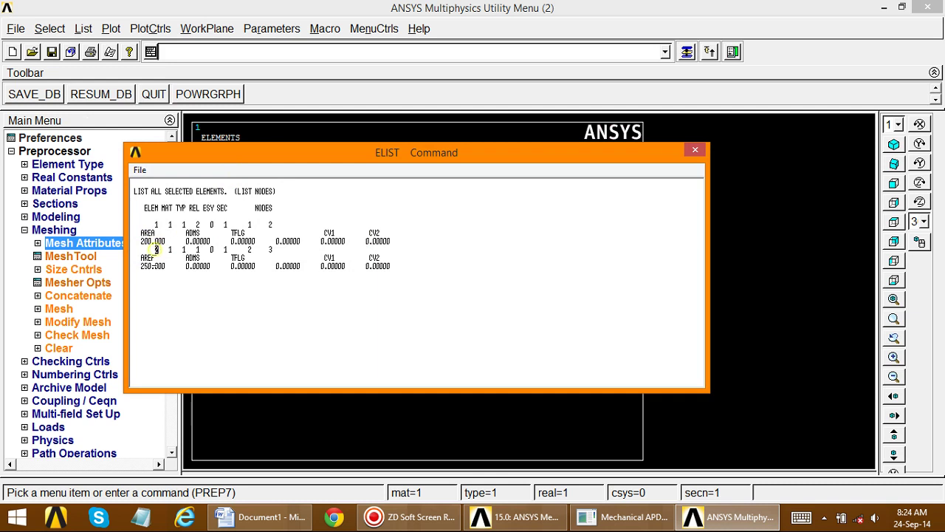
drag(163, 267, 141, 267)
click(695, 152)
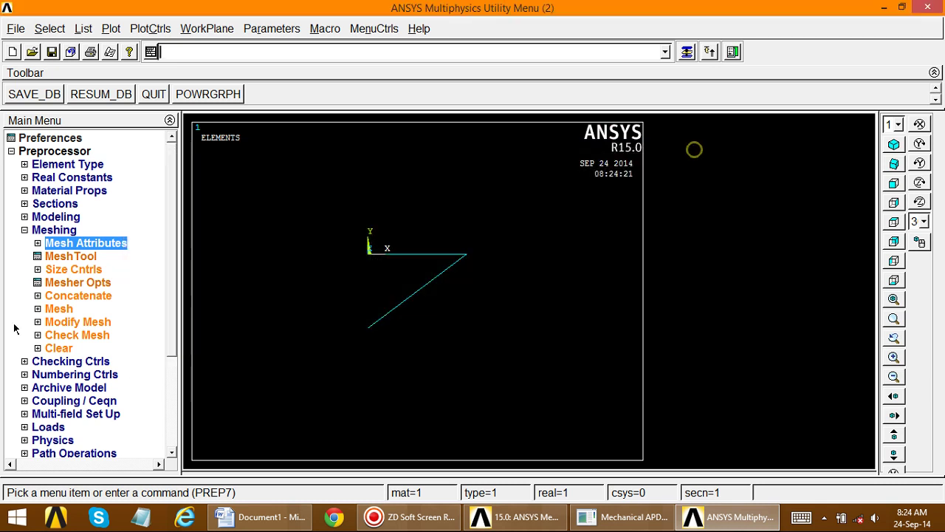
click(28, 231)
scroll(439, 291, up, 1)
scroll(440, 308, up, 1)
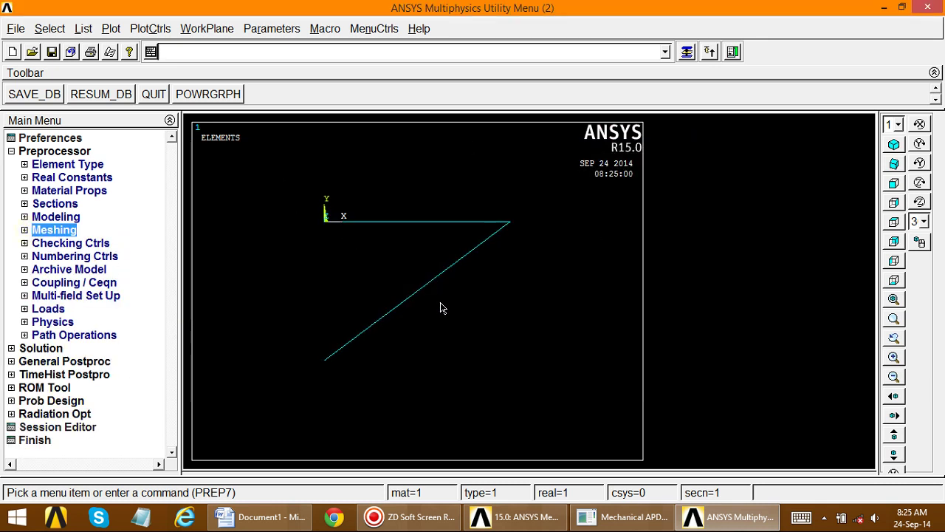
Step: Start a new Static analysis in the Solution processor
click(12, 151)
click(11, 165)
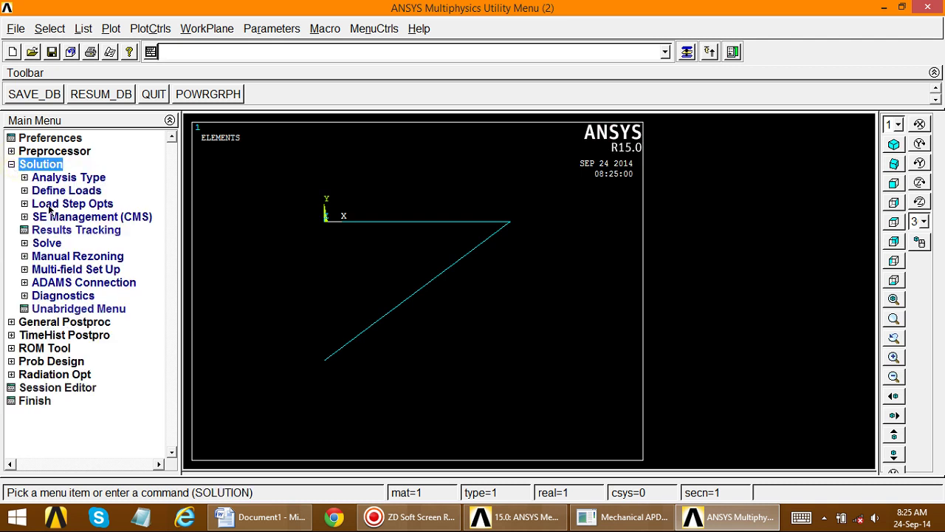
click(34, 180)
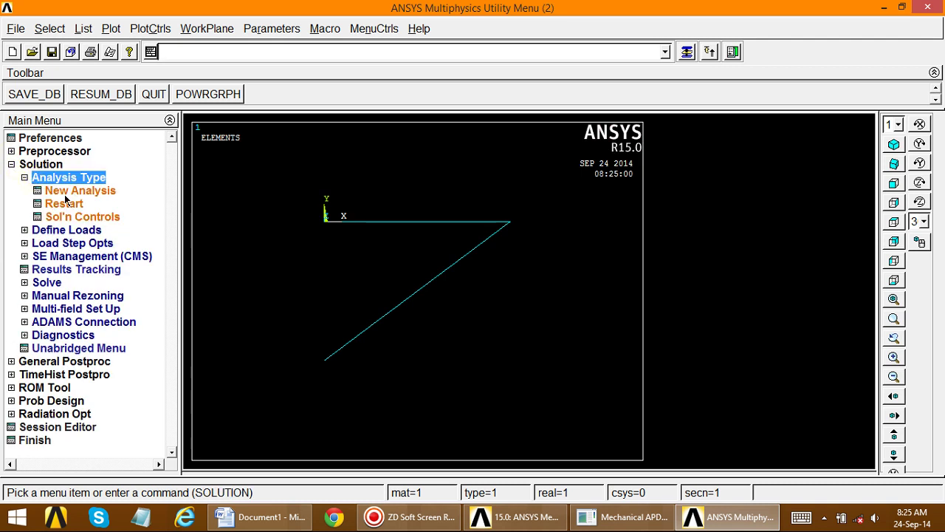
click(70, 190)
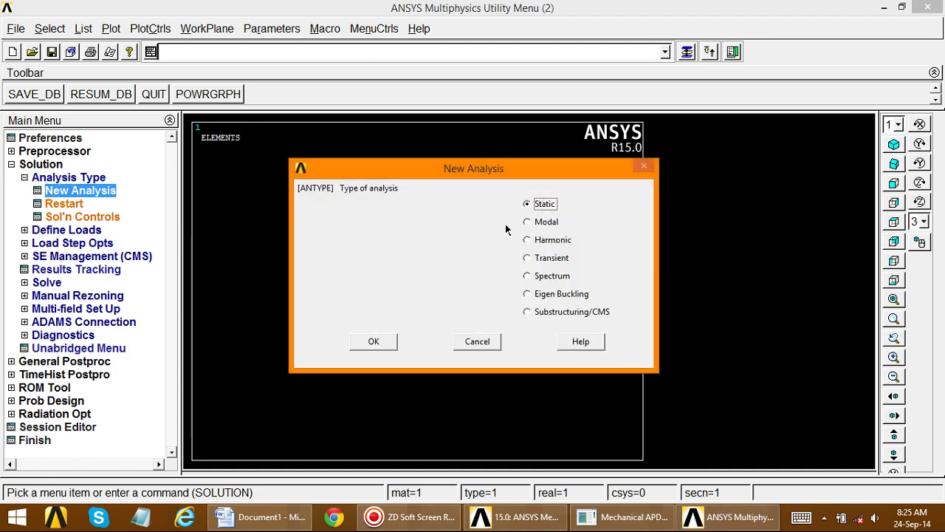
click(374, 342)
click(27, 180)
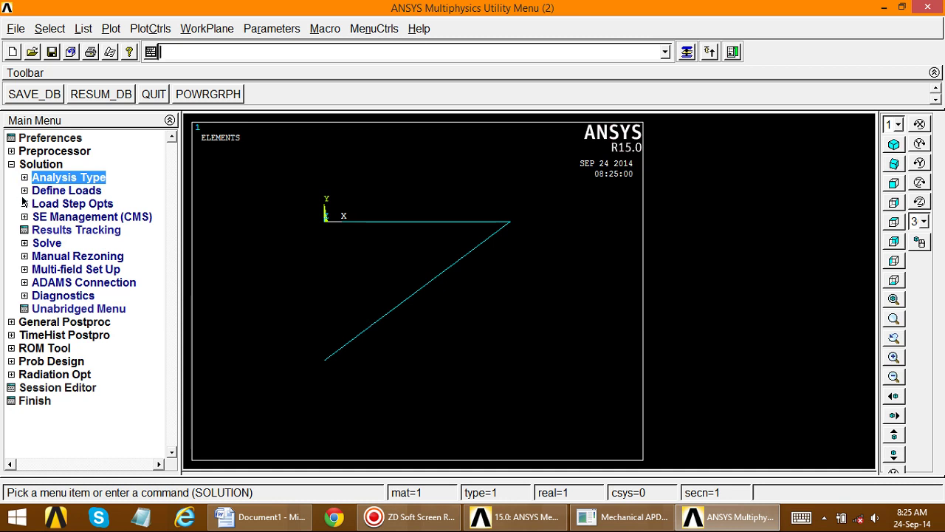
Step: Begin applying structural displacement constraints on nodes
click(25, 191)
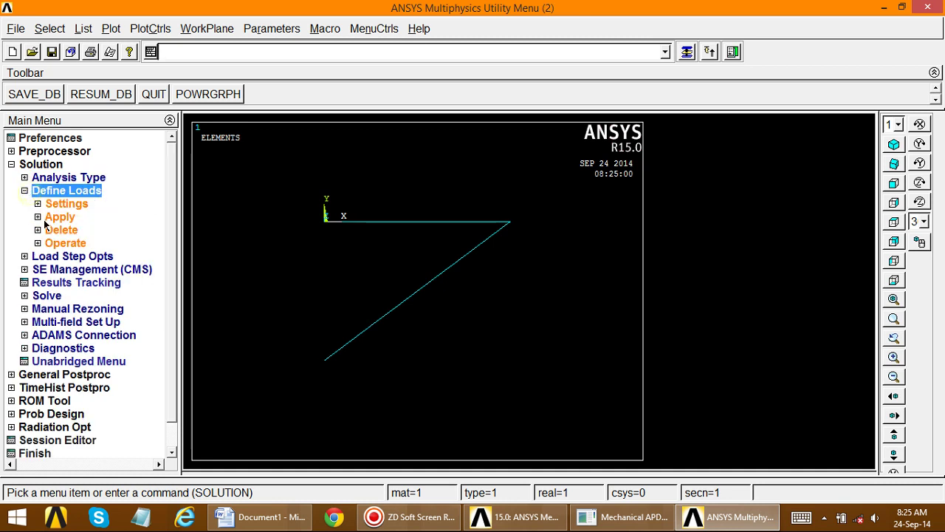
click(44, 217)
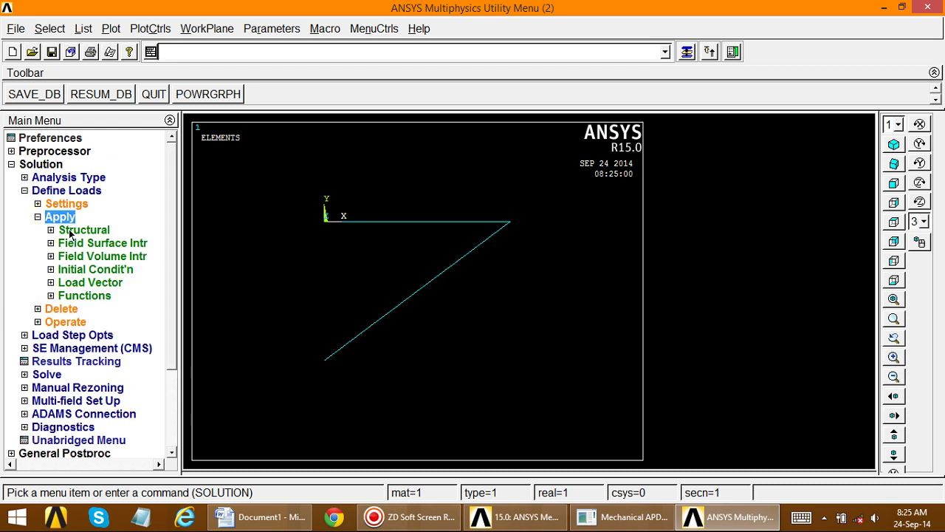
click(70, 232)
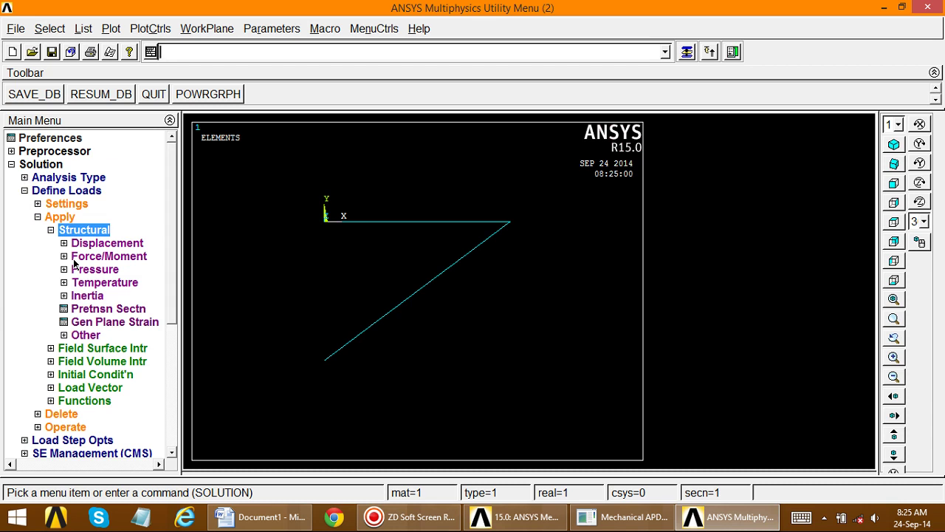
click(64, 244)
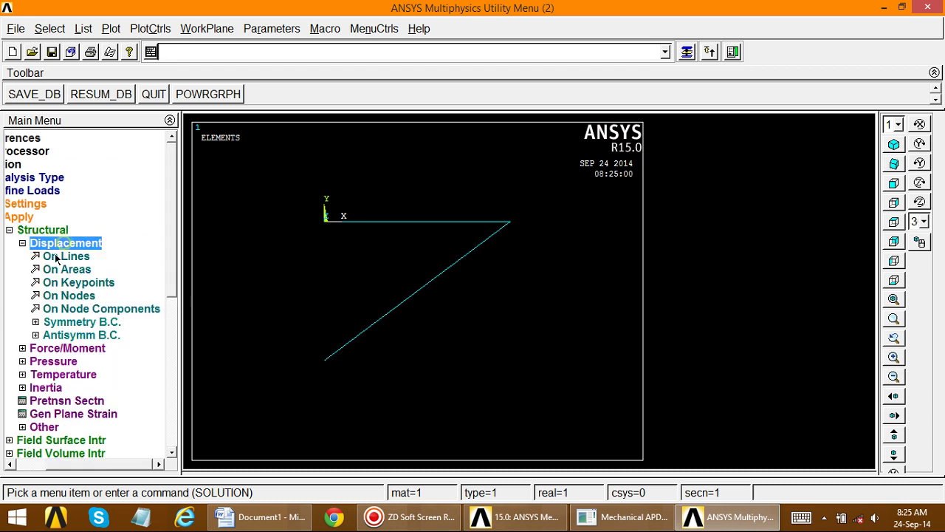
click(69, 296)
Step: Constrain all DOF on the upper-left and lower-left support nodes, after checking the problem sketch
click(249, 519)
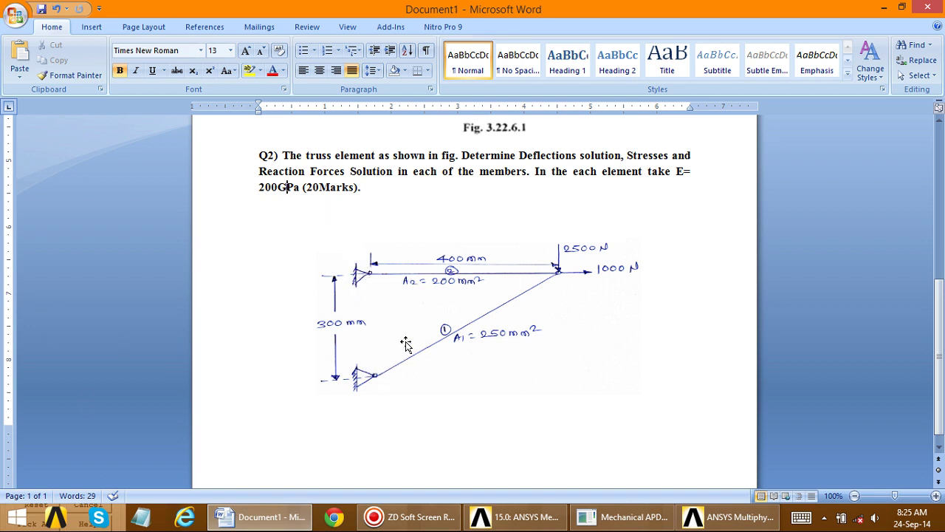
click(238, 520)
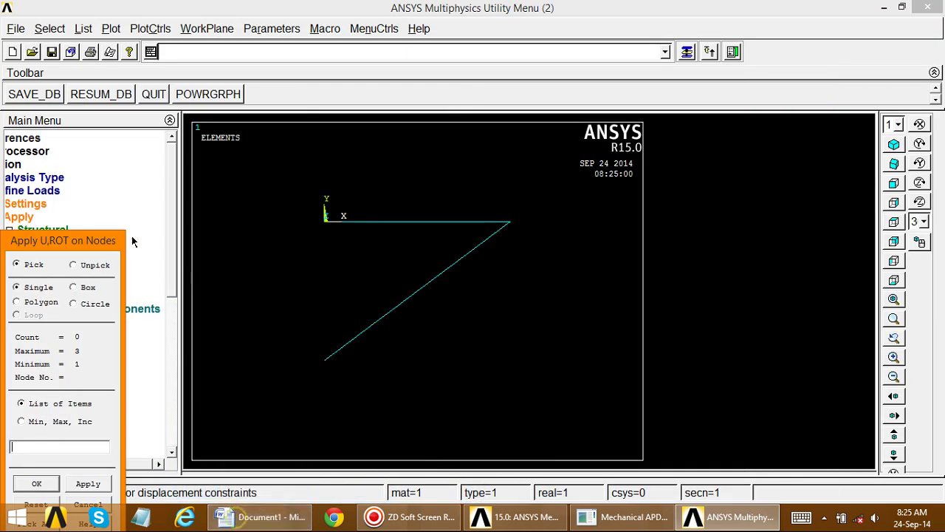
drag(76, 232, 143, 117)
click(325, 221)
click(325, 360)
click(158, 369)
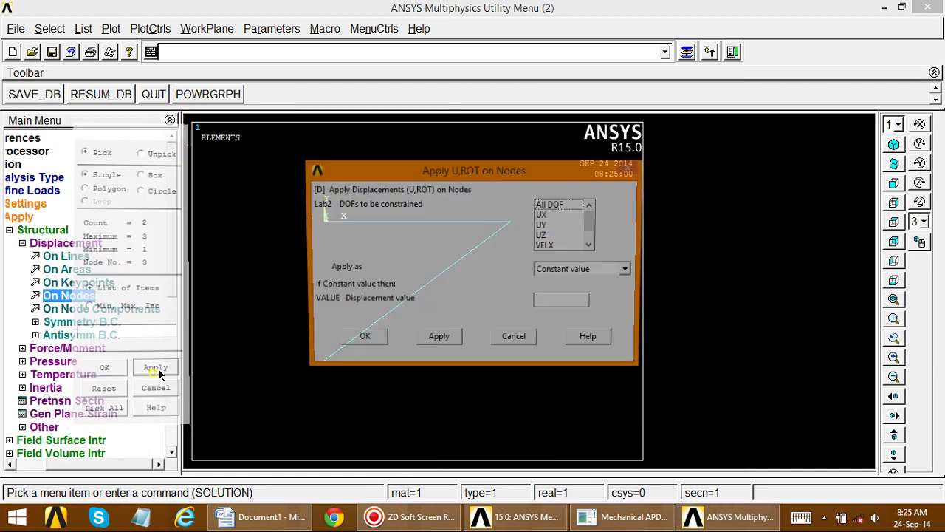
click(550, 206)
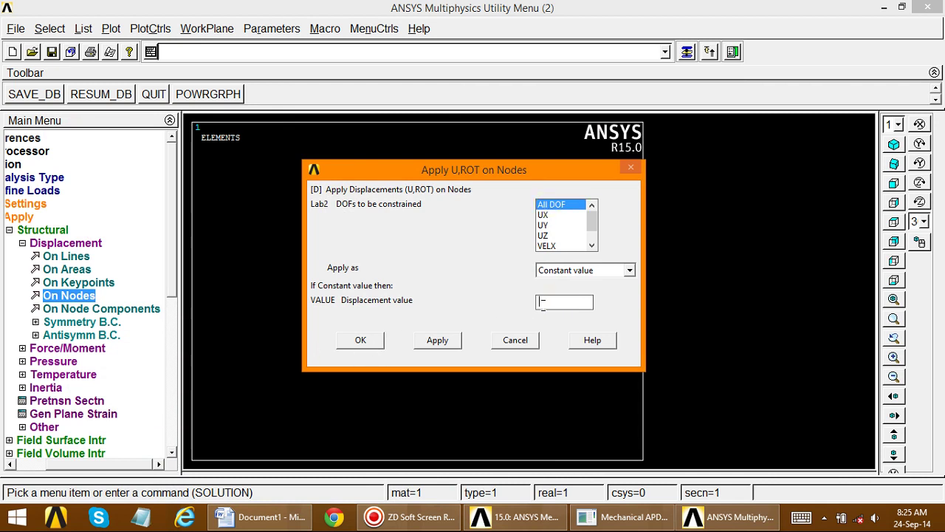
click(372, 341)
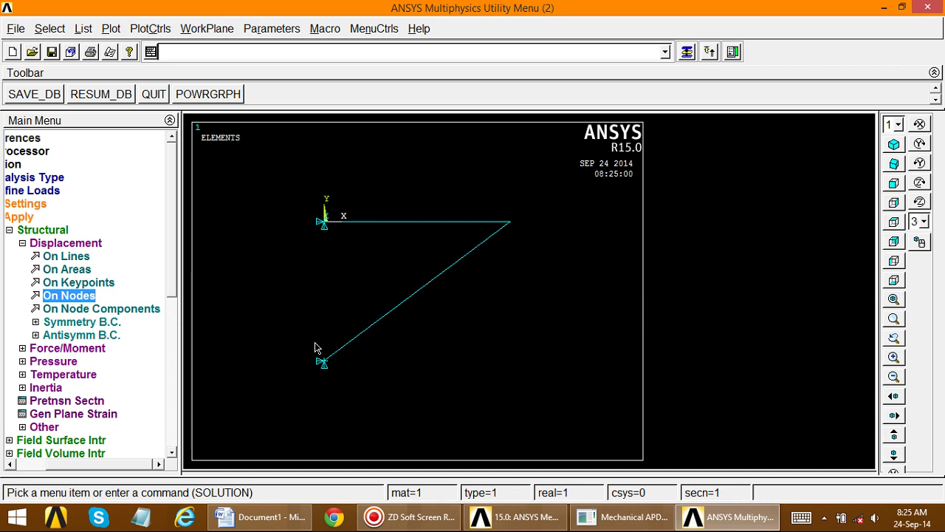
click(23, 244)
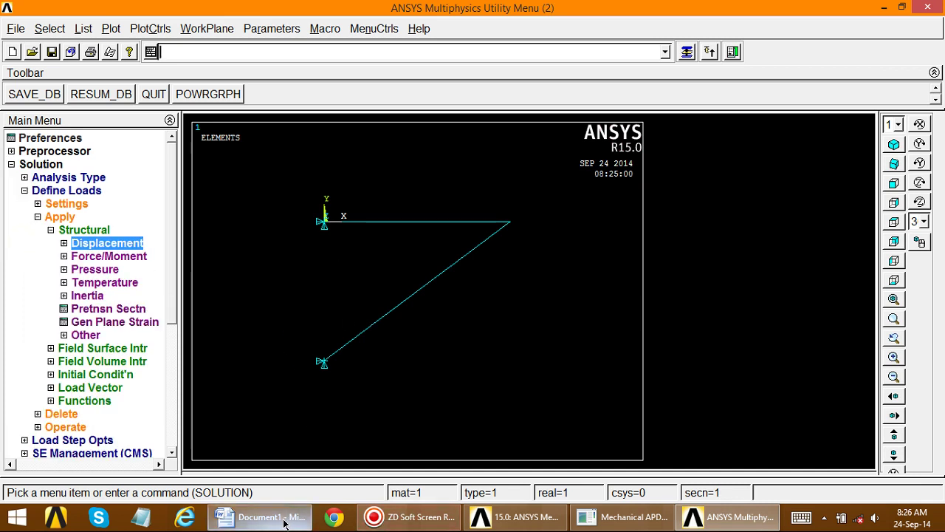
Step: Apply a 1000 FX force on the top-right joint node
click(279, 517)
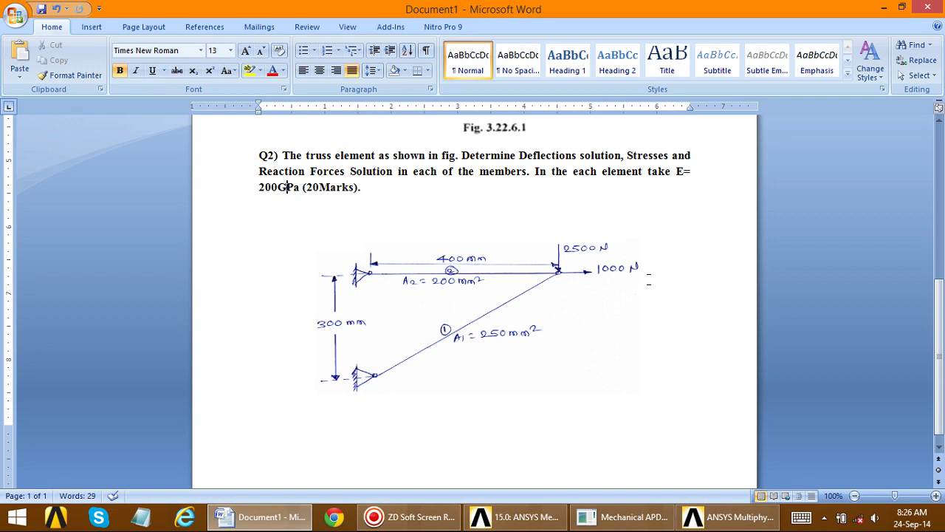
click(287, 516)
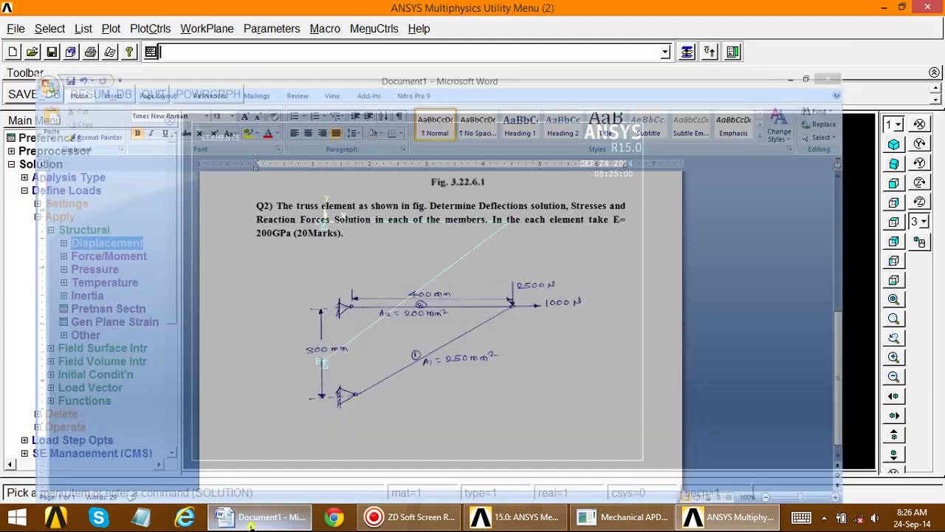
click(68, 255)
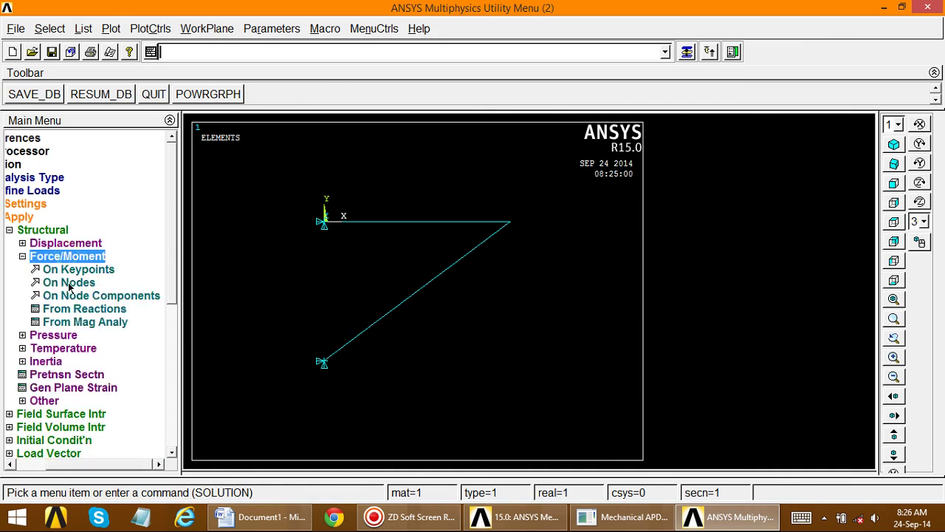
click(72, 288)
click(509, 223)
click(91, 483)
click(573, 232)
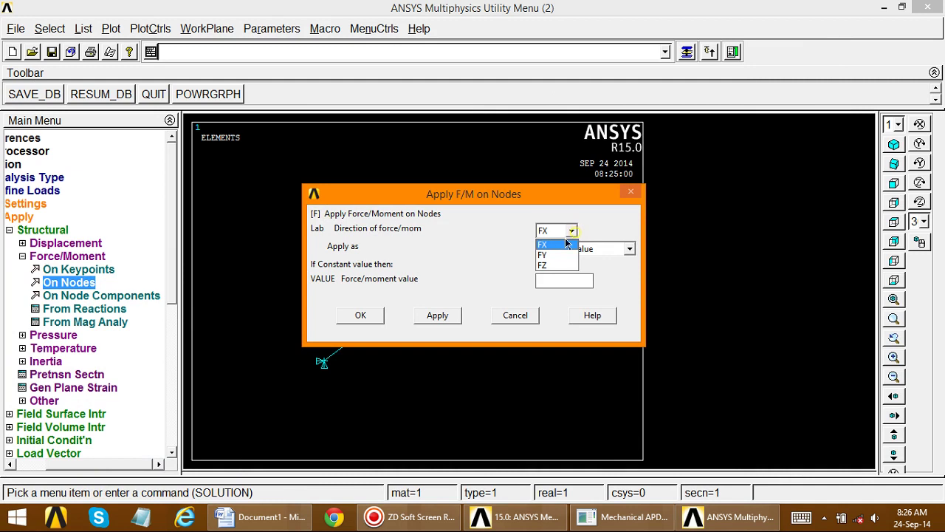
click(552, 245)
click(557, 279)
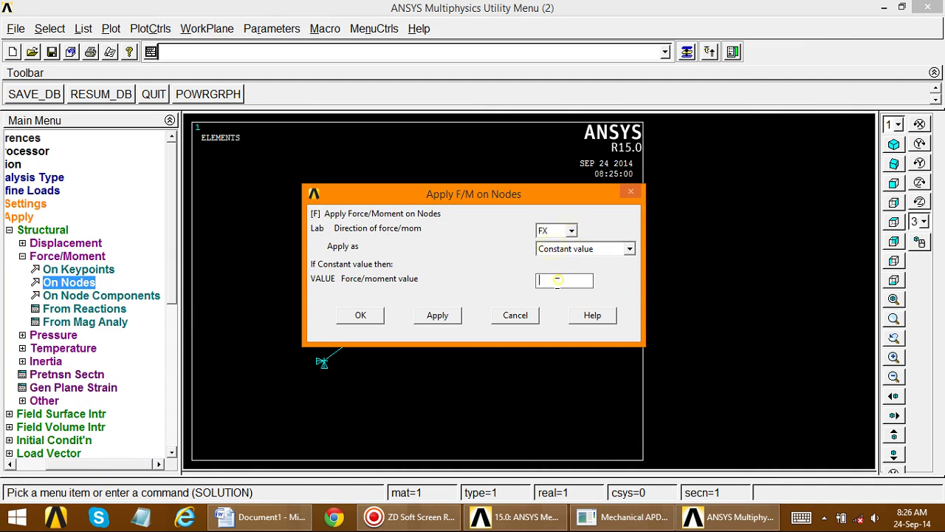
text(1000)
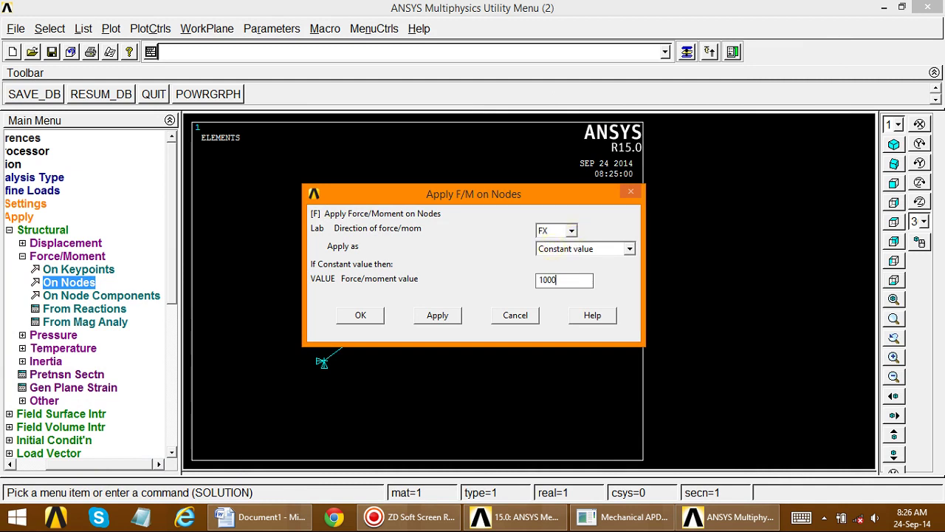
click(435, 315)
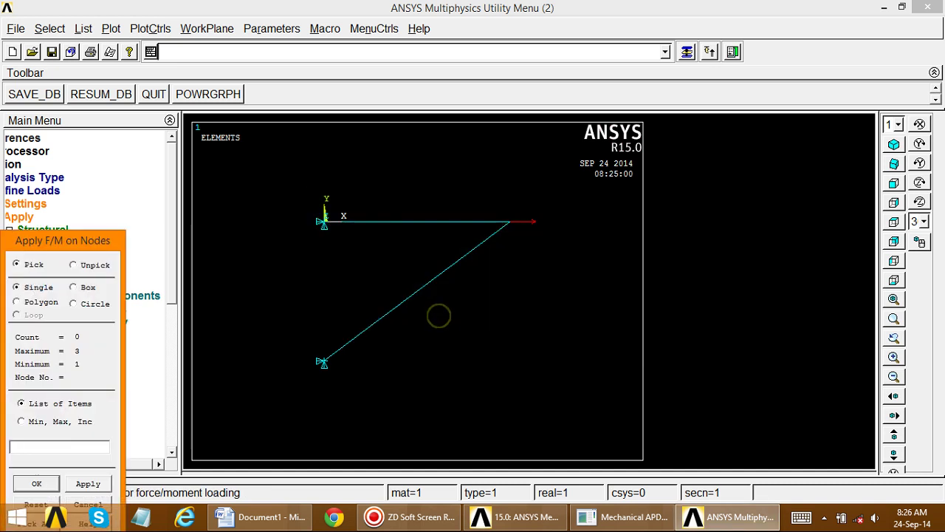
Step: Apply a -2500 FY force on the same top-right node
click(85, 484)
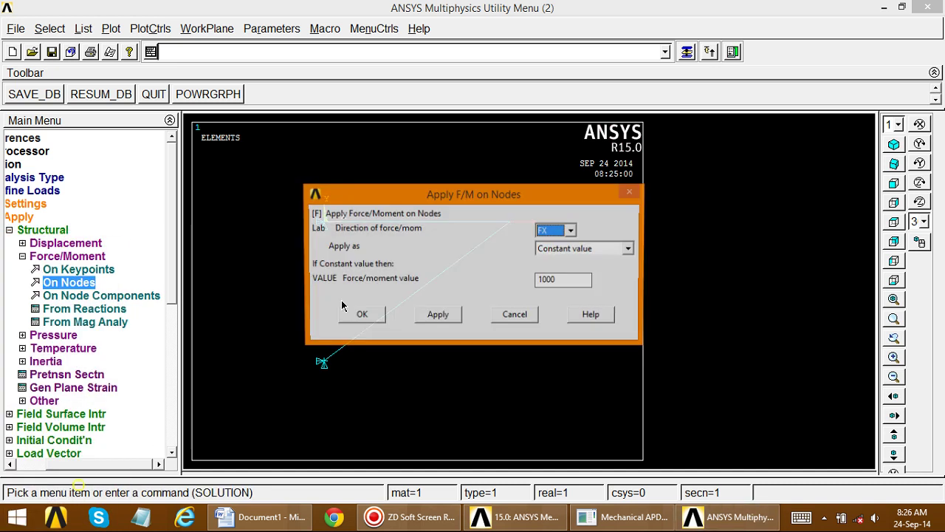
click(559, 231)
click(545, 247)
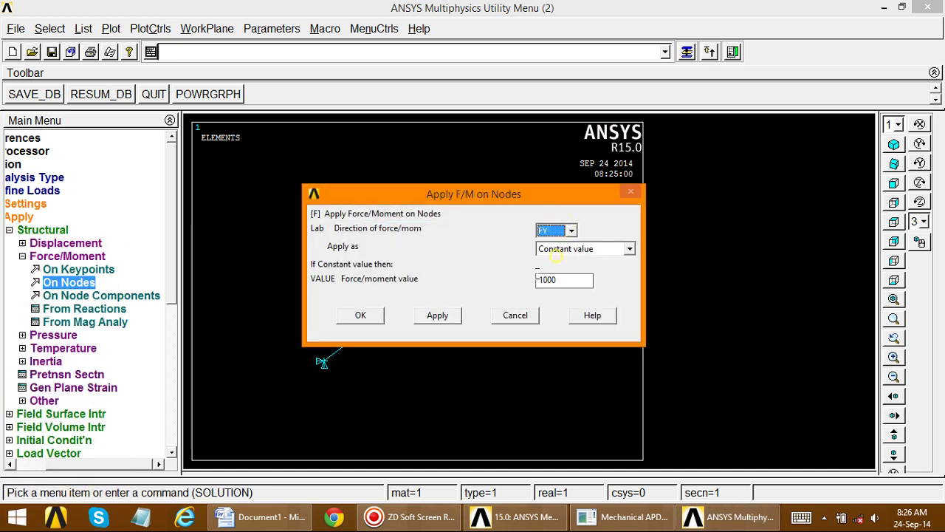
click(541, 280)
text(-2500)
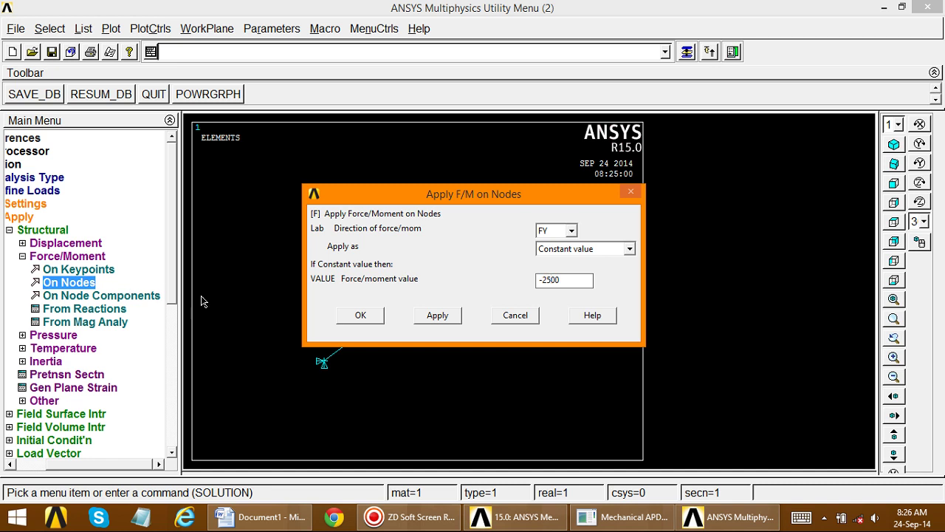
click(360, 316)
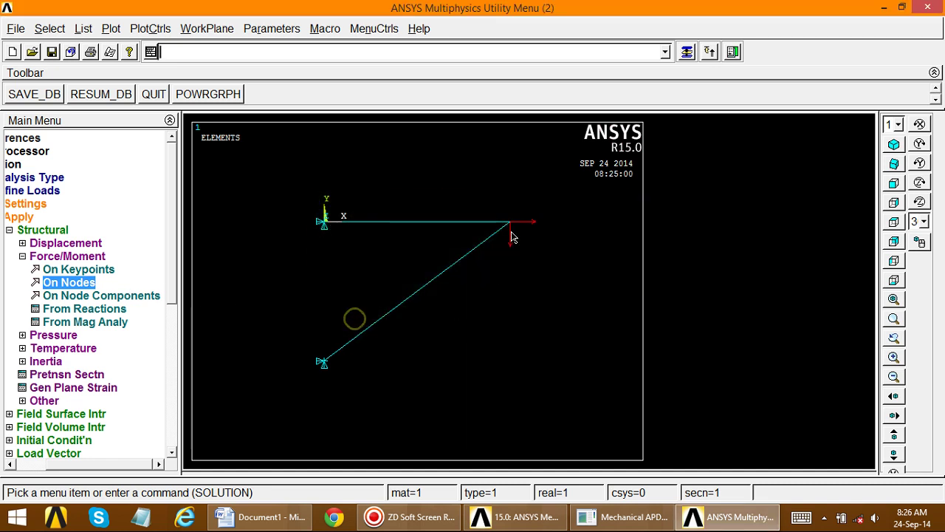
click(8, 229)
Step: Tidy the Main Menu tree and save the model database with SAVE_DB
click(24, 191)
click(12, 164)
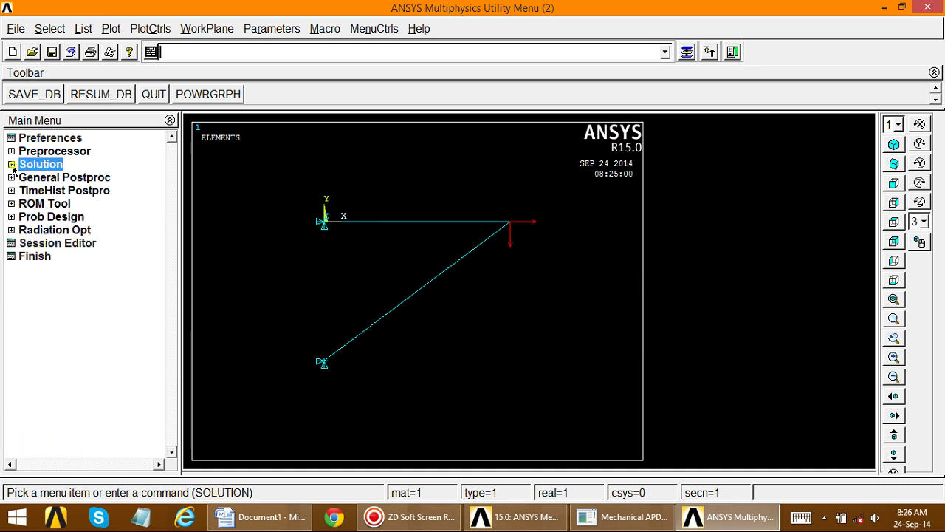
click(11, 150)
click(12, 151)
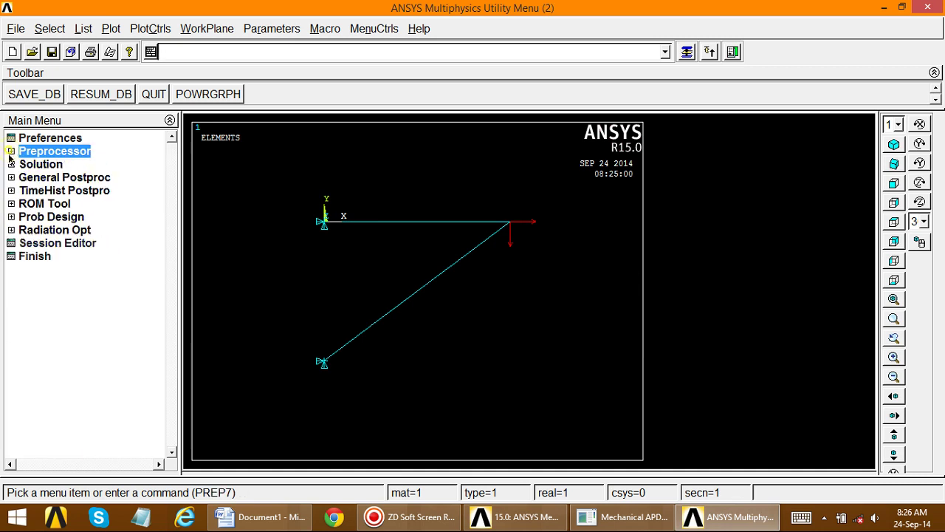
click(11, 164)
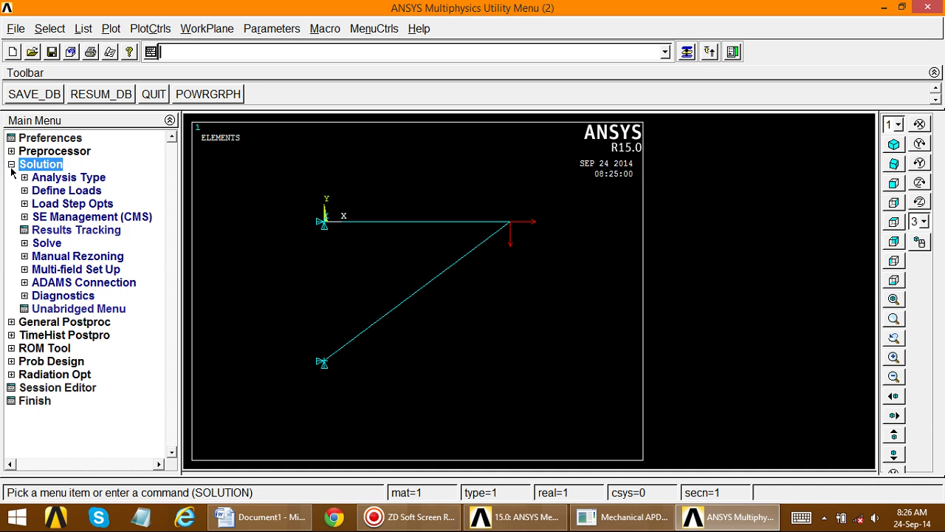
click(34, 93)
Step: Solve the current load step and dismiss the solution-done note and status window
click(44, 243)
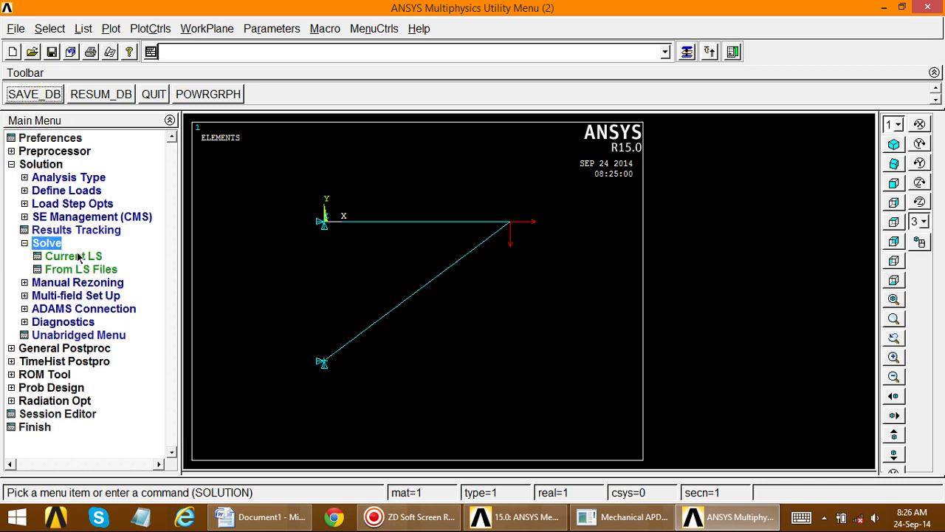
click(78, 256)
click(466, 325)
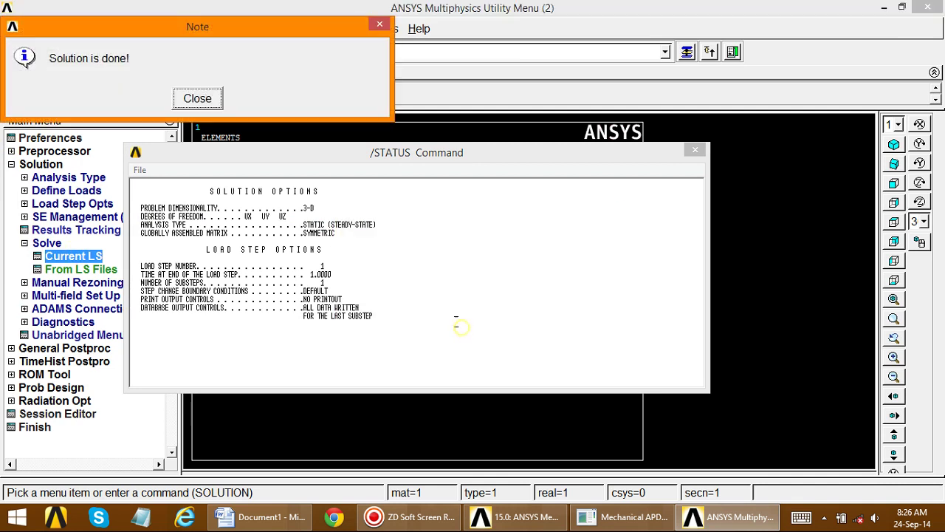
click(196, 102)
click(695, 150)
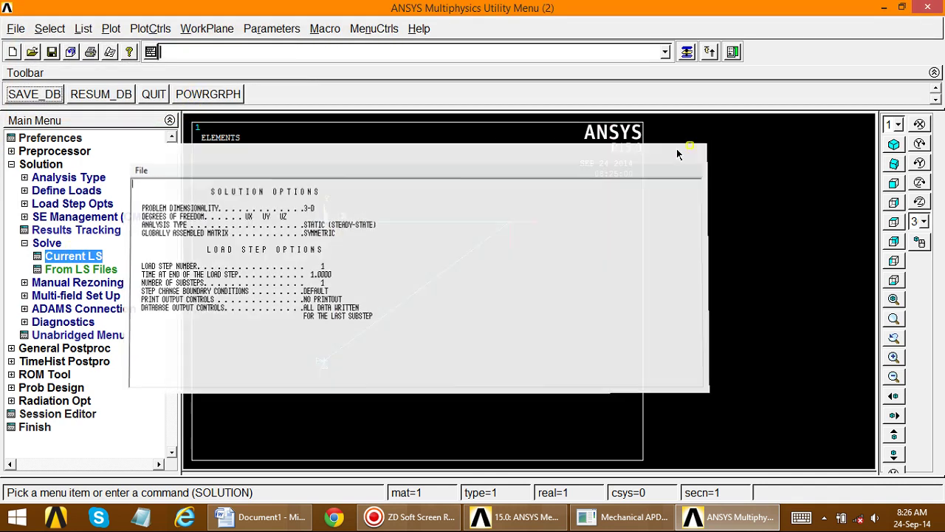
click(24, 243)
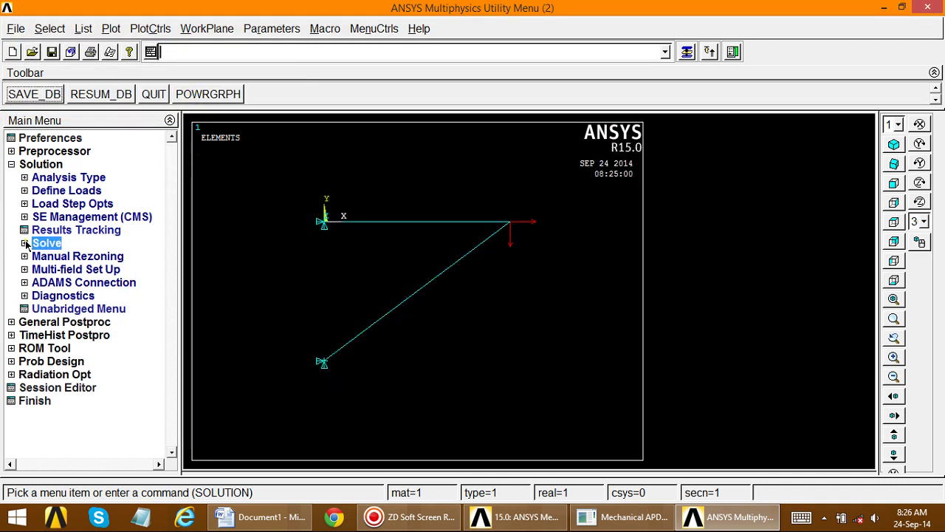
click(11, 164)
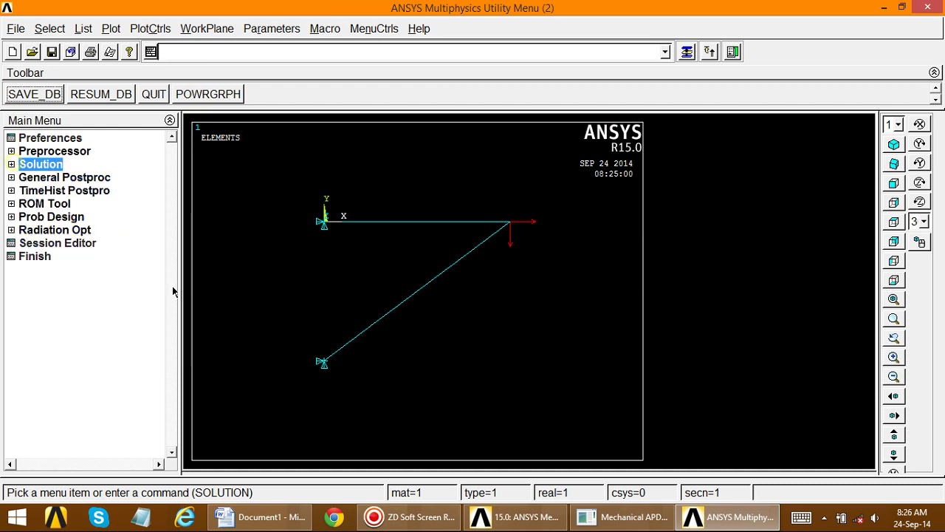
Step: Plot the deformed shape together with the undeformed outline (DMX 0.1344)
click(13, 179)
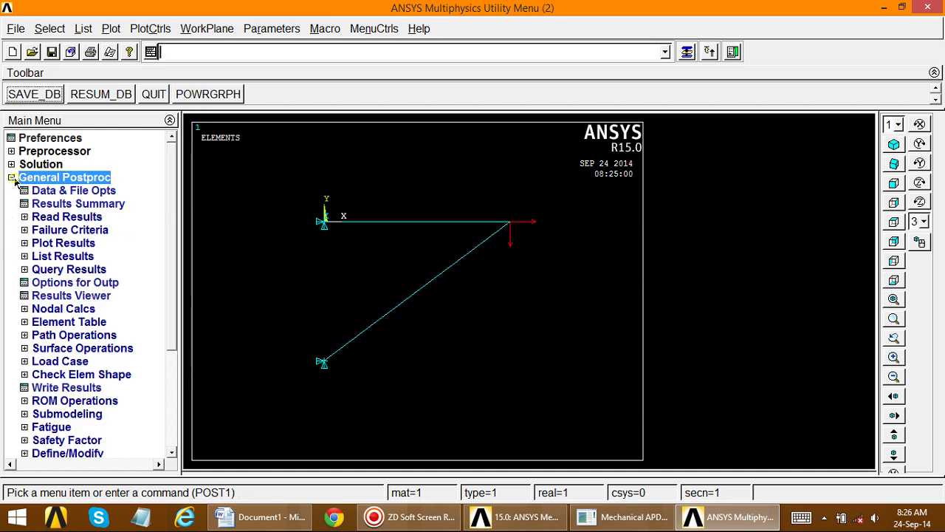
click(25, 243)
click(59, 256)
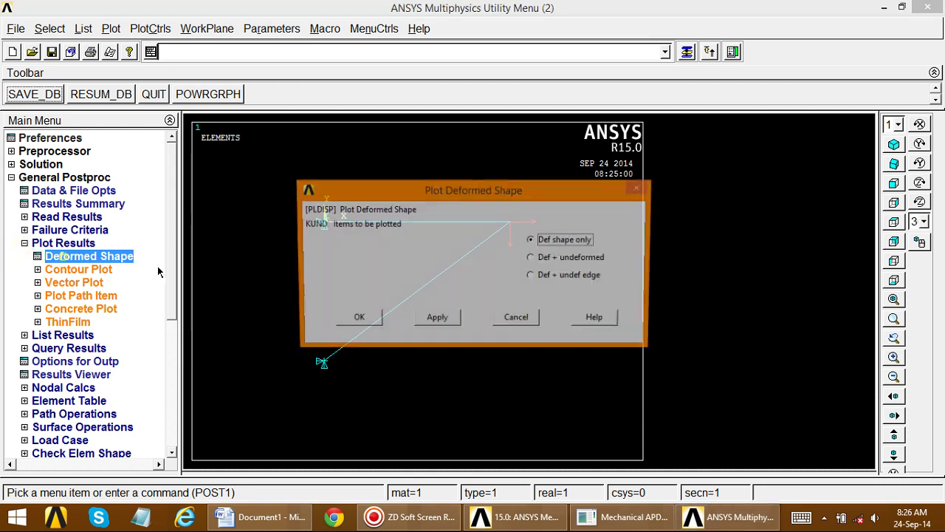
click(543, 259)
click(351, 322)
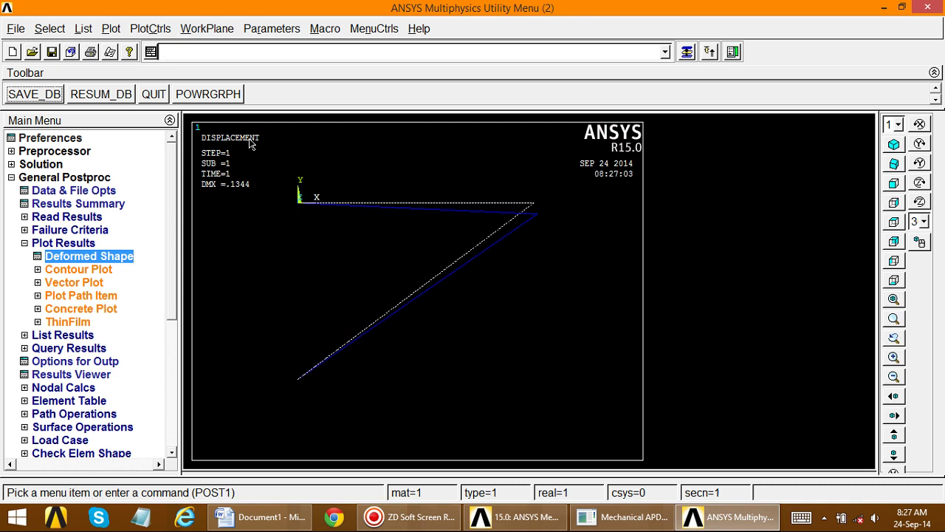
Step: Capture the deformed-shape plot as an image and close the capture window
click(161, 30)
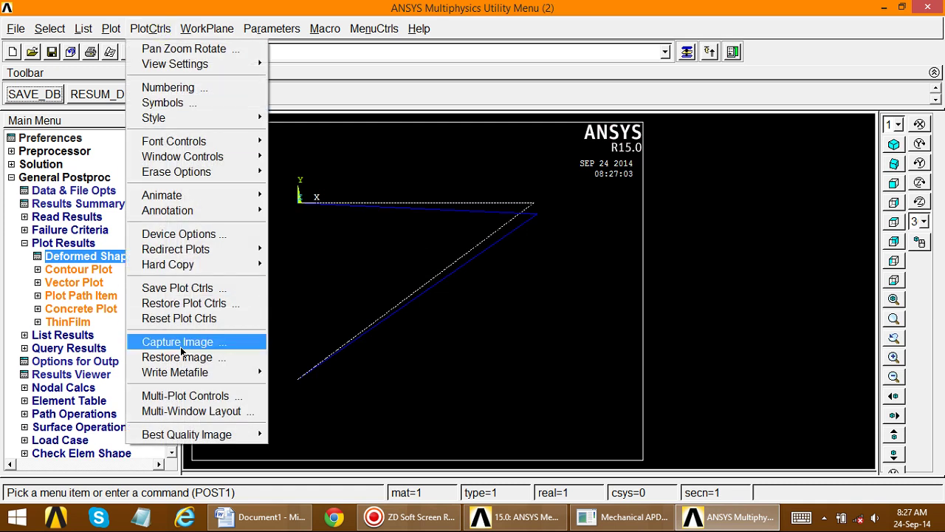
click(181, 347)
click(141, 165)
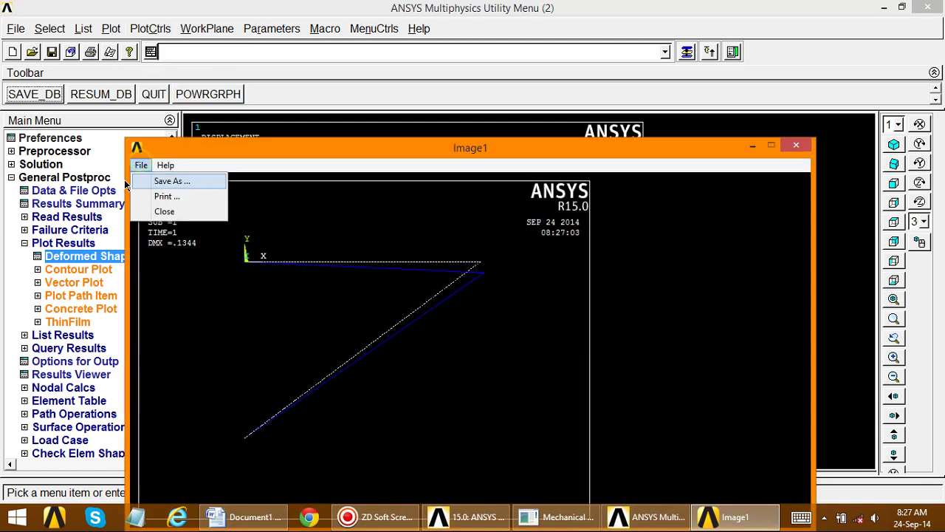
click(796, 147)
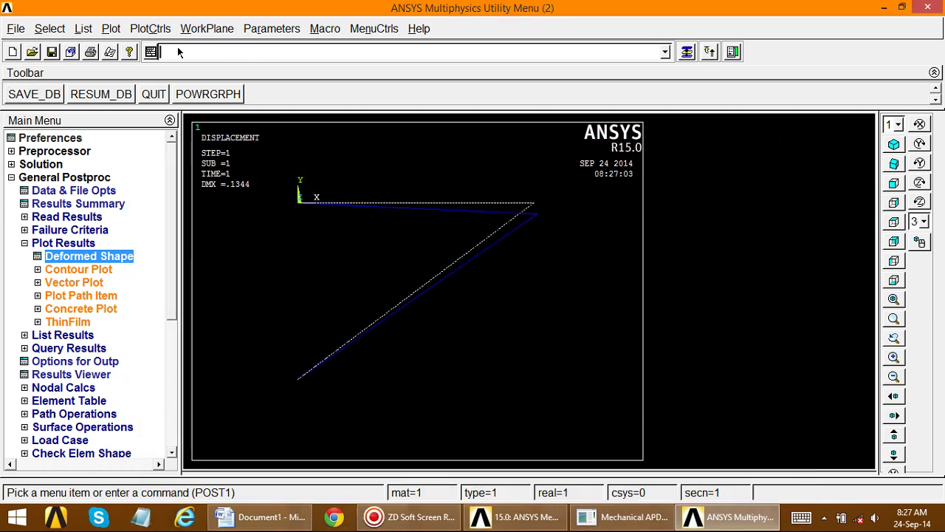
Step: Plot the nodal DOF displacement vector sum (USUM) contour, ranging 0 to 0.1344
click(37, 269)
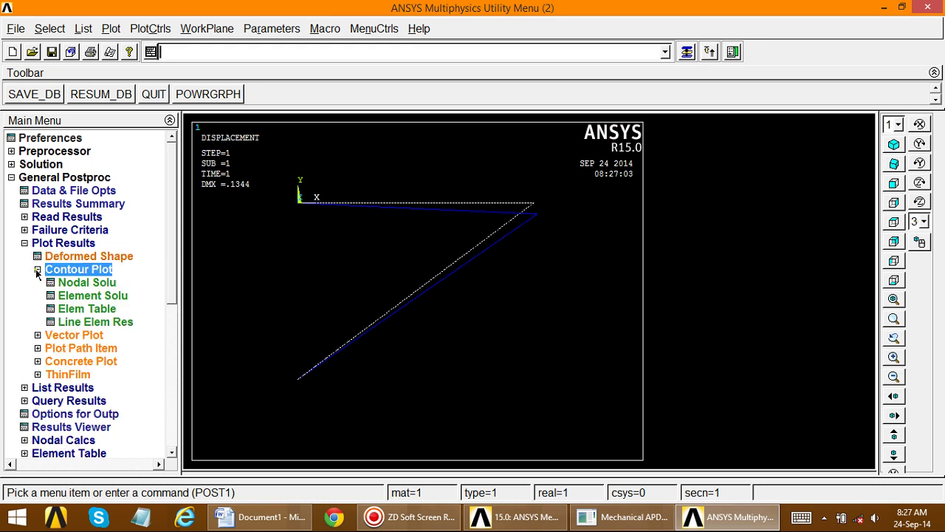
click(65, 287)
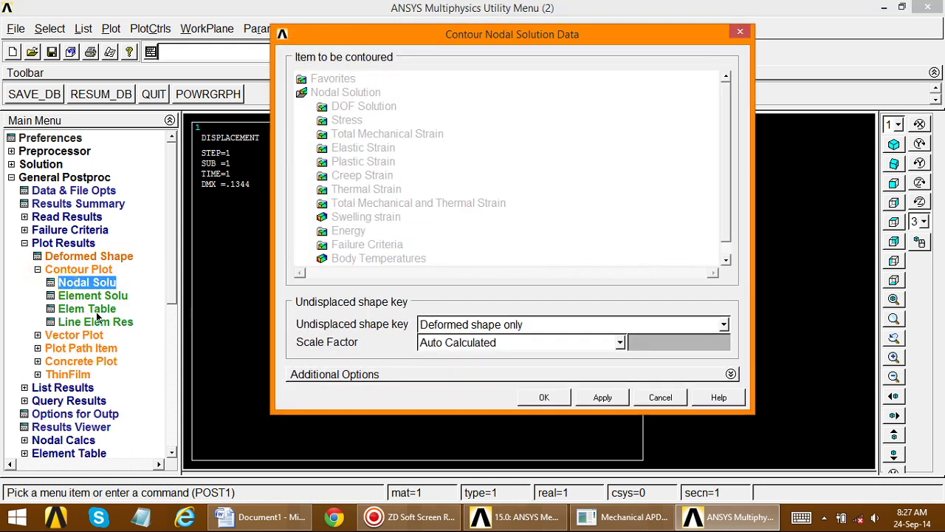
double_click(333, 94)
double_click(331, 94)
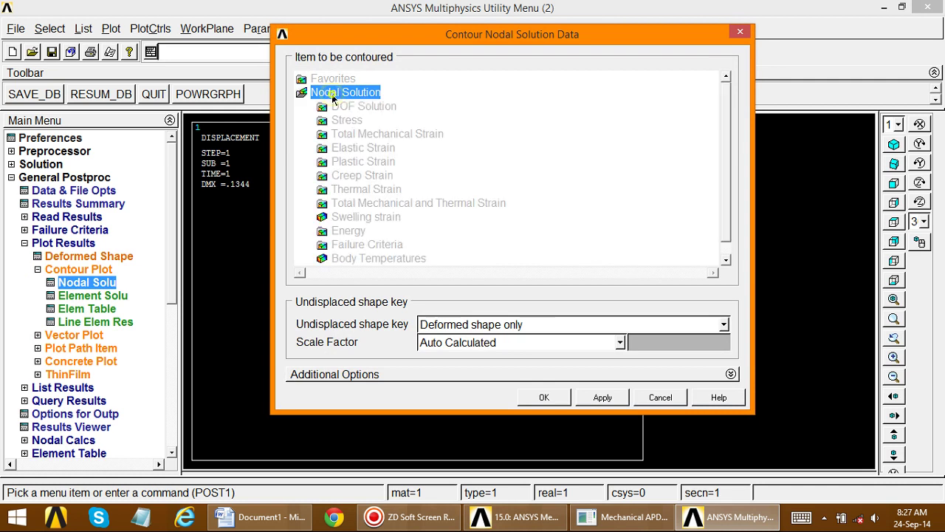
double_click(345, 107)
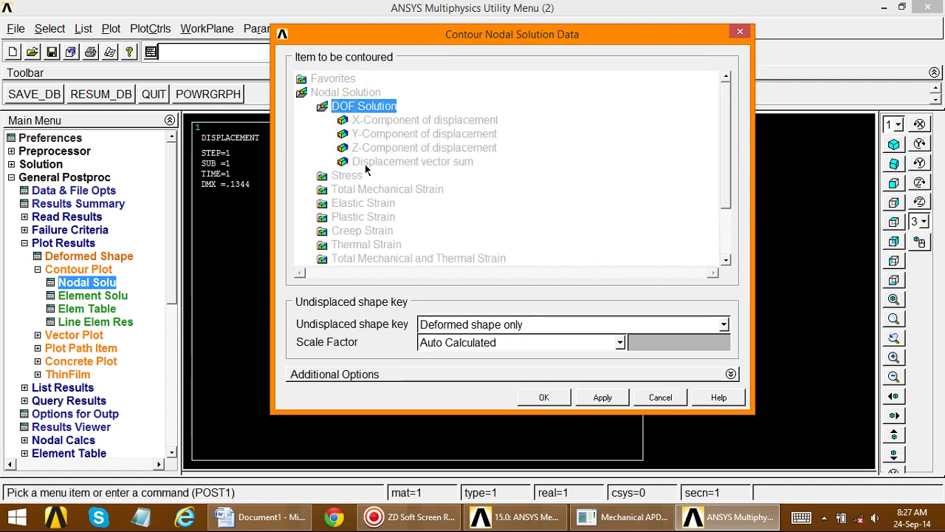
click(368, 162)
click(544, 397)
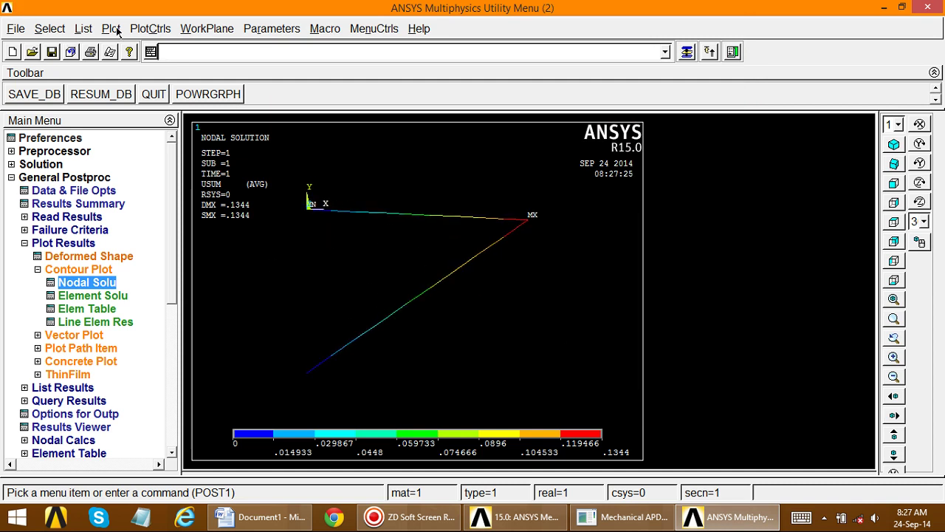
click(143, 32)
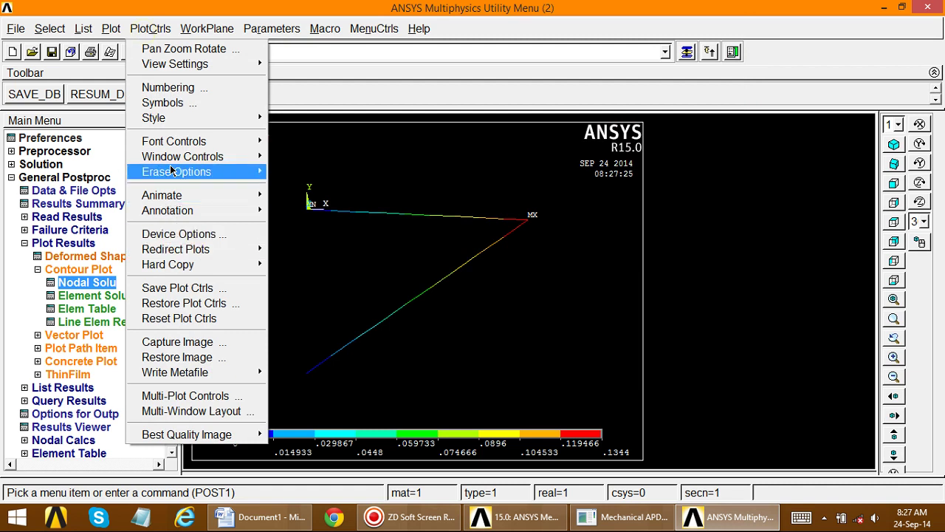
Step: Capture the USUM contour and browse the save location to Desktop\Ansys Problems\2
click(177, 342)
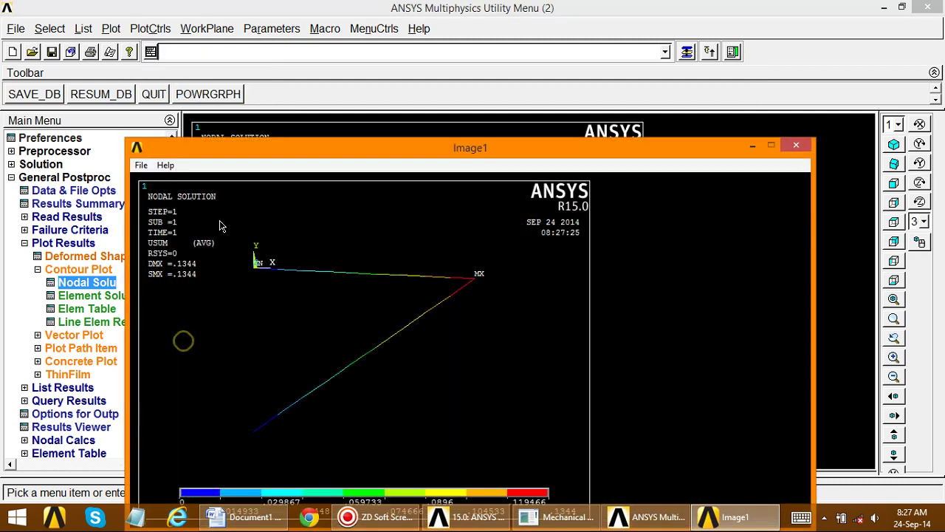
click(141, 164)
click(156, 181)
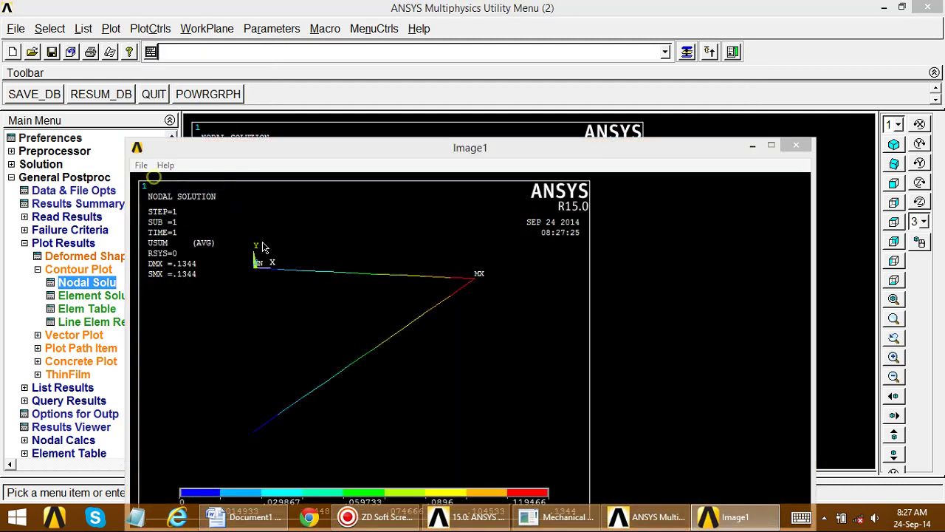
drag(287, 172, 309, 114)
scroll(251, 190, up, 2)
click(208, 187)
click(343, 307)
scroll(344, 295, down, 3)
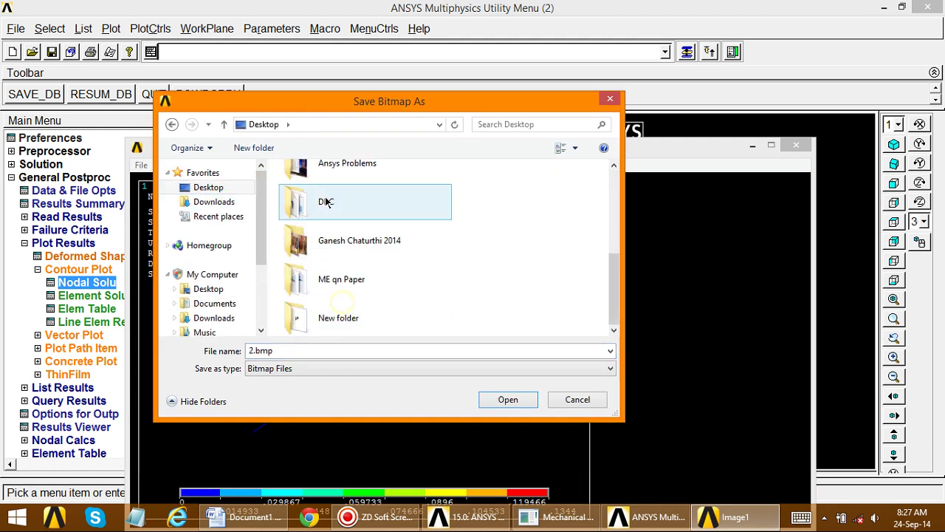
double_click(333, 174)
click(386, 210)
double_click(385, 209)
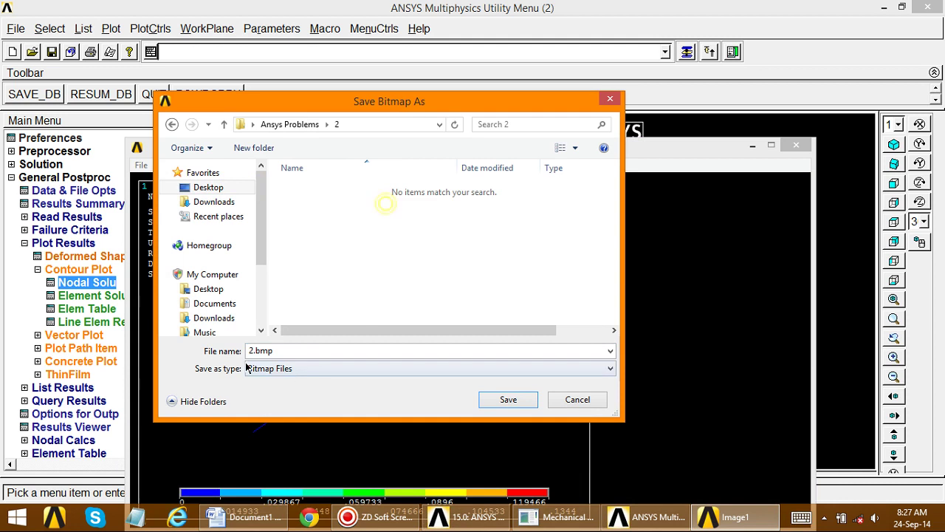
Step: Save the capture as NS.bmp and close the image window
double_click(253, 351)
key(BackSpace)
text(NS)
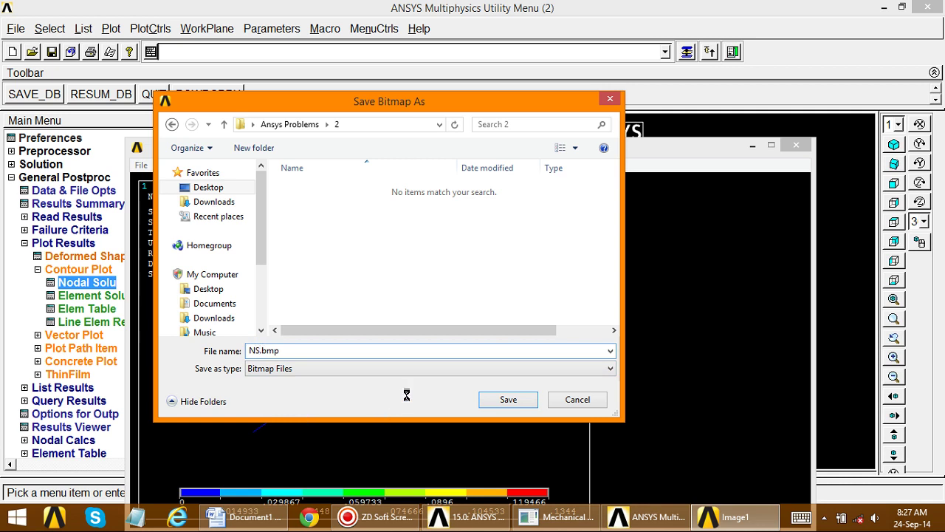
click(509, 410)
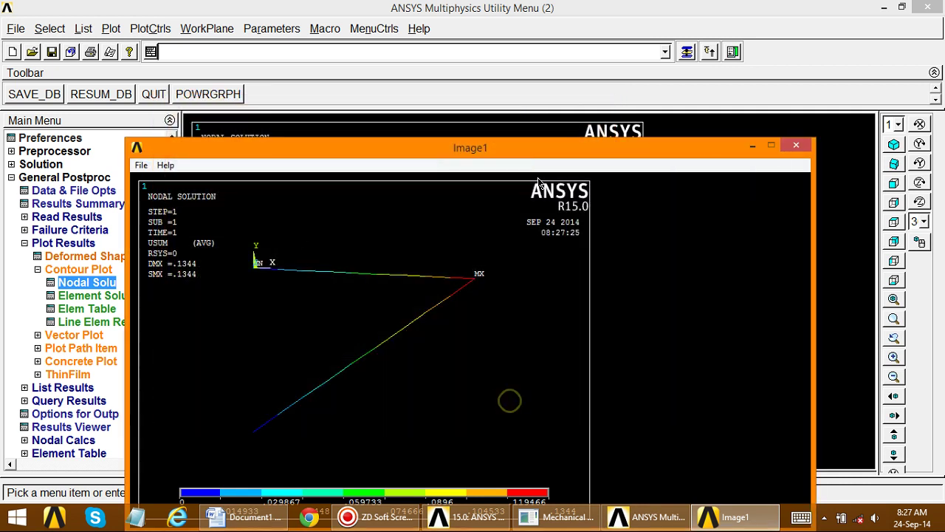
click(795, 147)
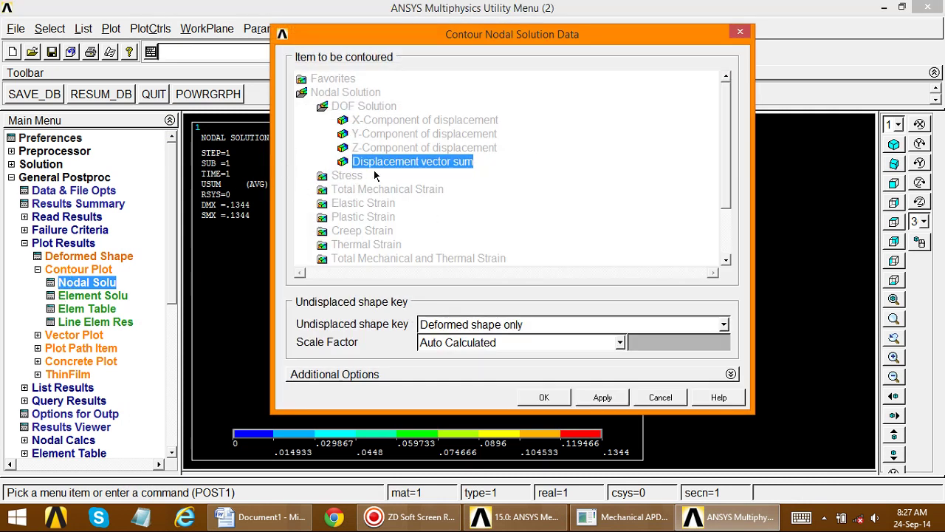
Step: Contour the nodal von Mises stress (SEQV) in place of the displacement sum
click(345, 175)
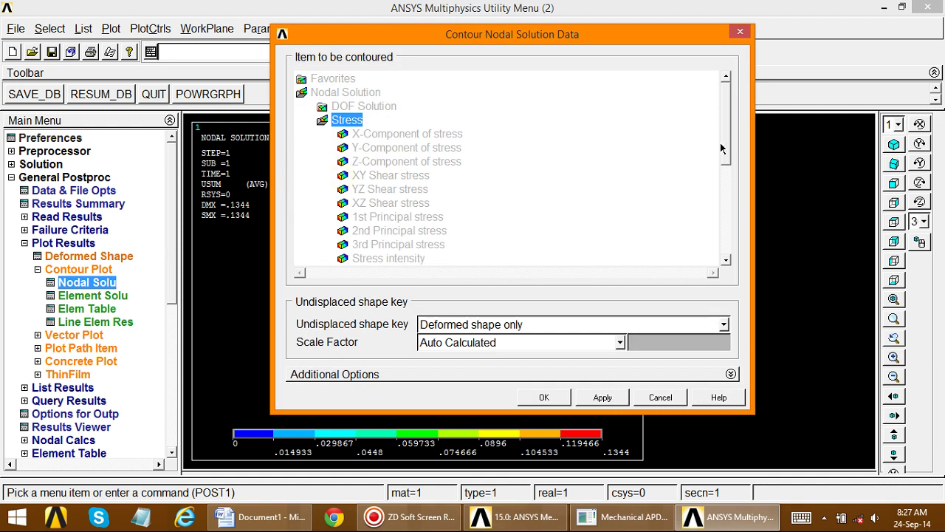
drag(722, 149, 724, 179)
click(401, 216)
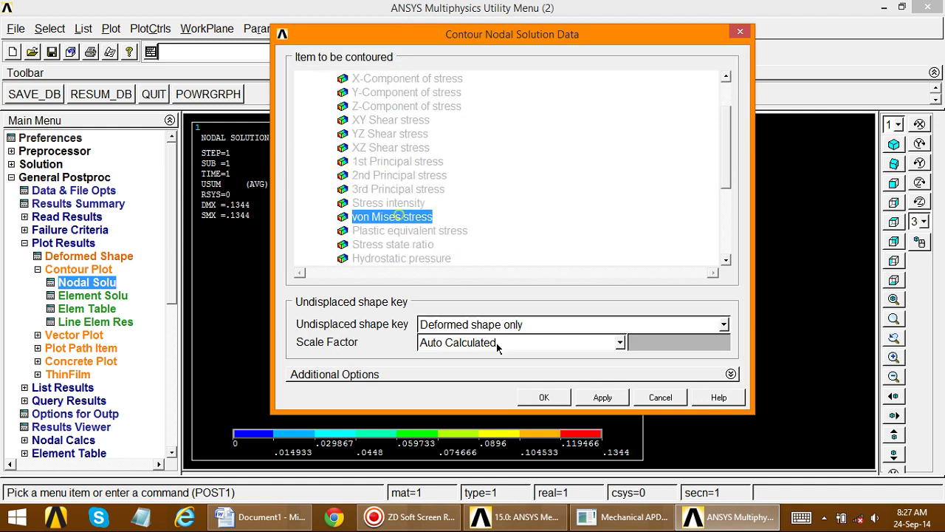
click(544, 398)
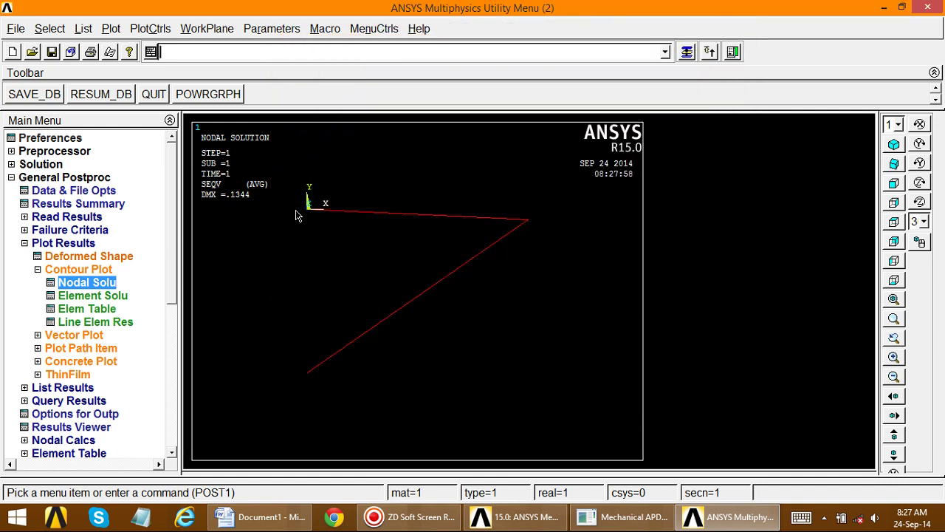
scroll(227, 214, up, 2)
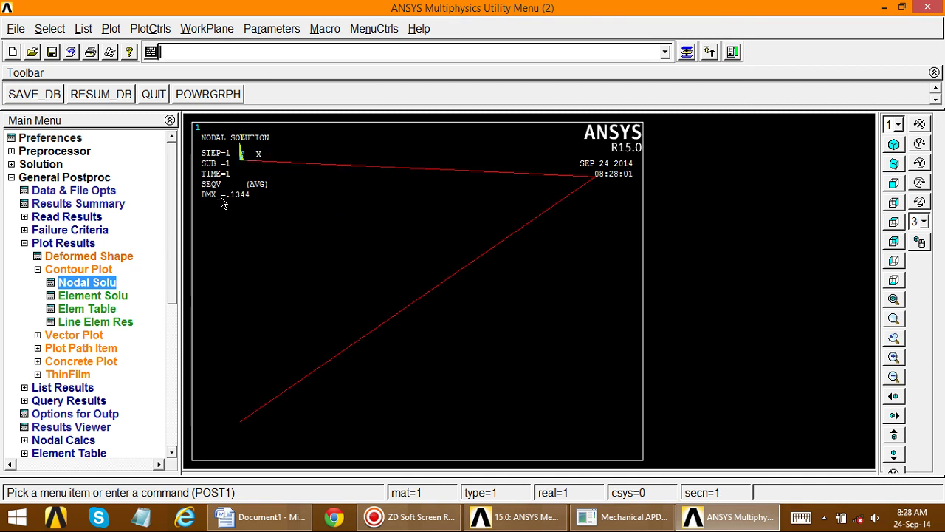
click(109, 31)
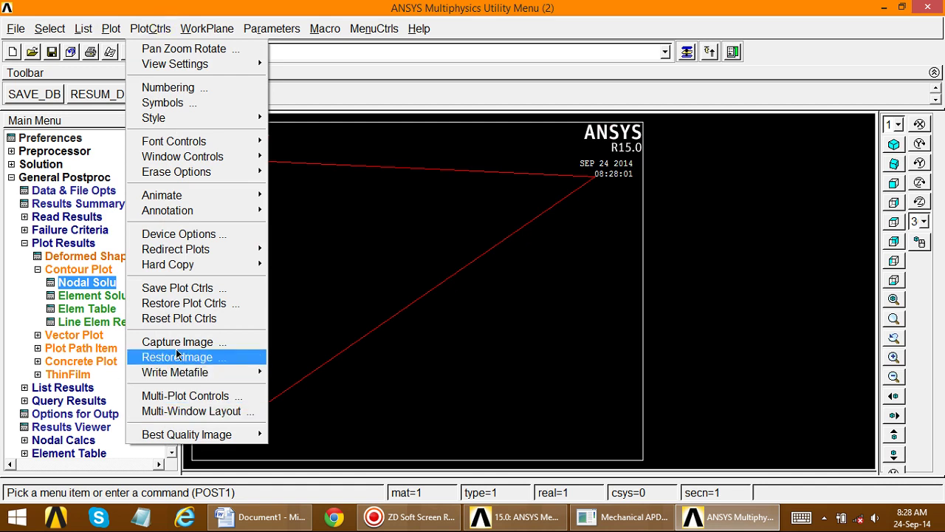
Step: Capture the von Mises stress contour and save the image as SS.bmp in folder 2
click(177, 343)
drag(334, 151, 352, 65)
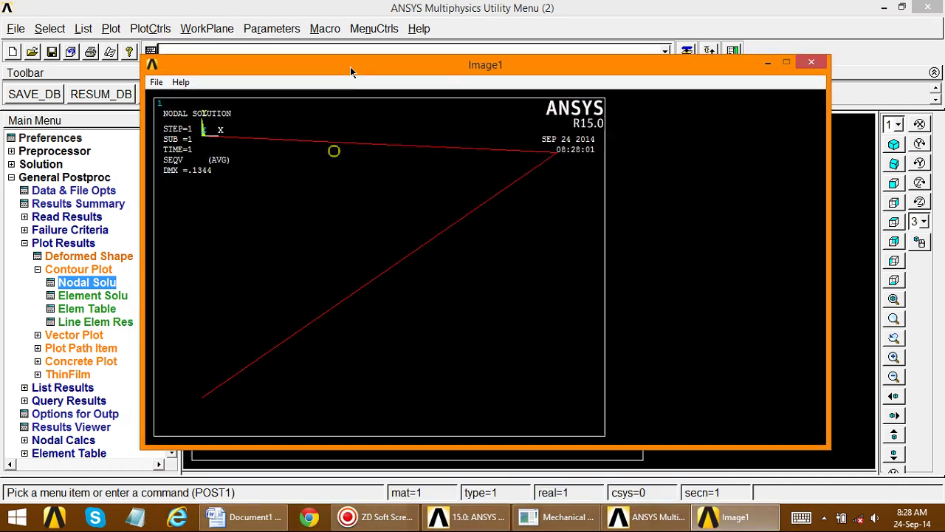
click(160, 79)
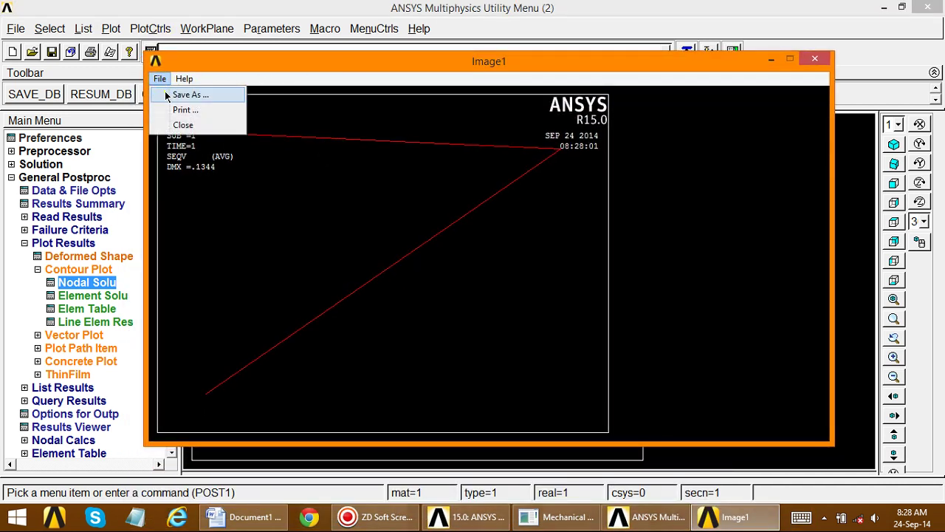
click(165, 90)
click(247, 346)
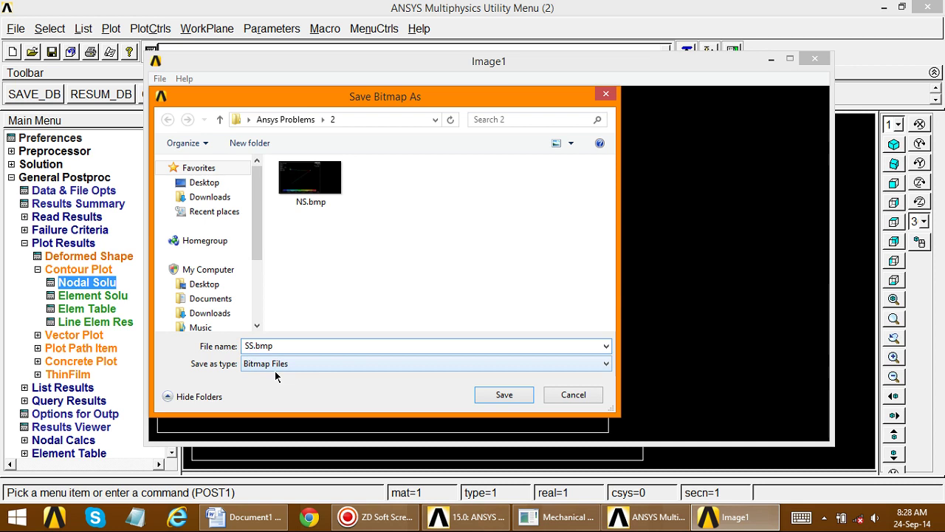
click(514, 399)
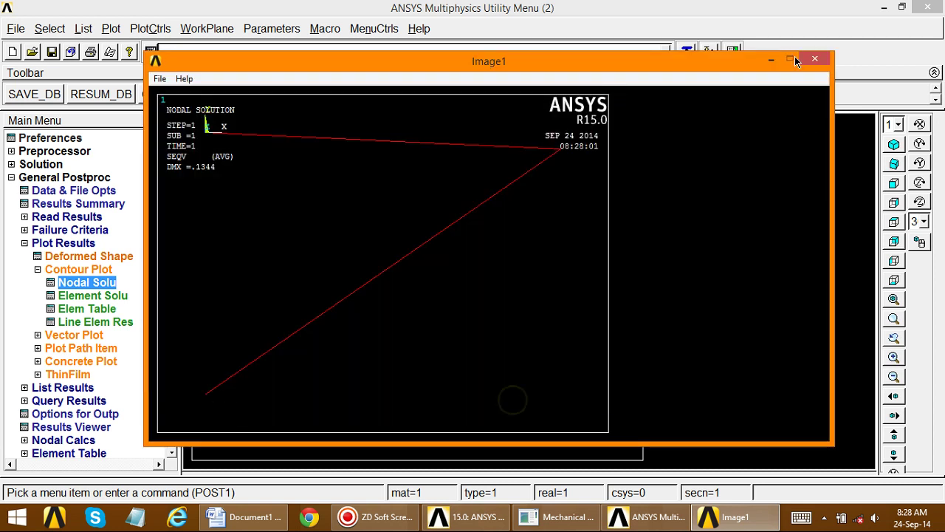
Step: Close the captured image, collapse Plot Results and expand General Postproc List Results
click(815, 58)
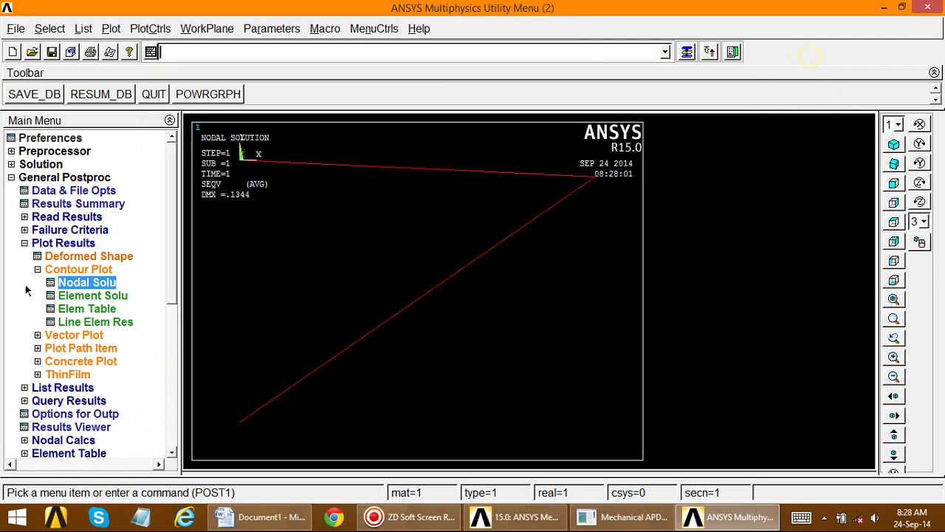
click(34, 246)
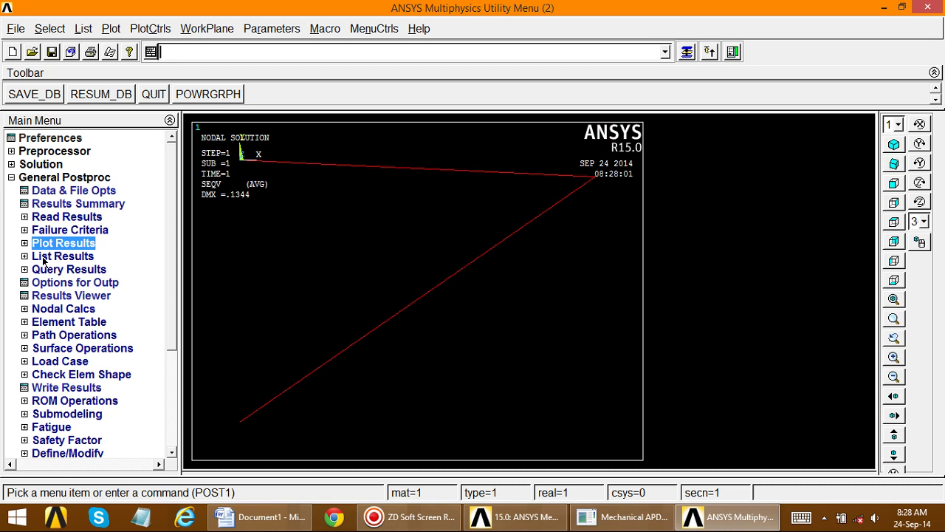
click(42, 259)
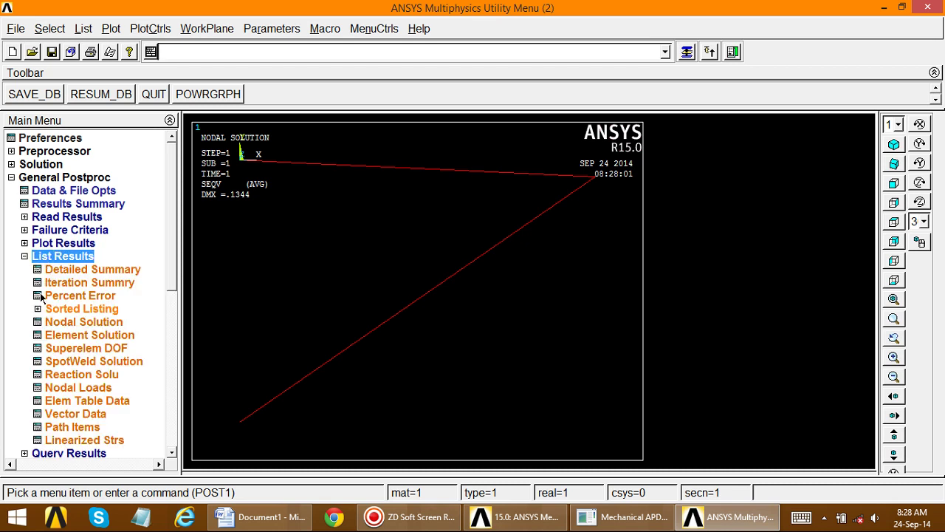
Step: List the nodal DOF solution as the displacement vector sum
click(49, 323)
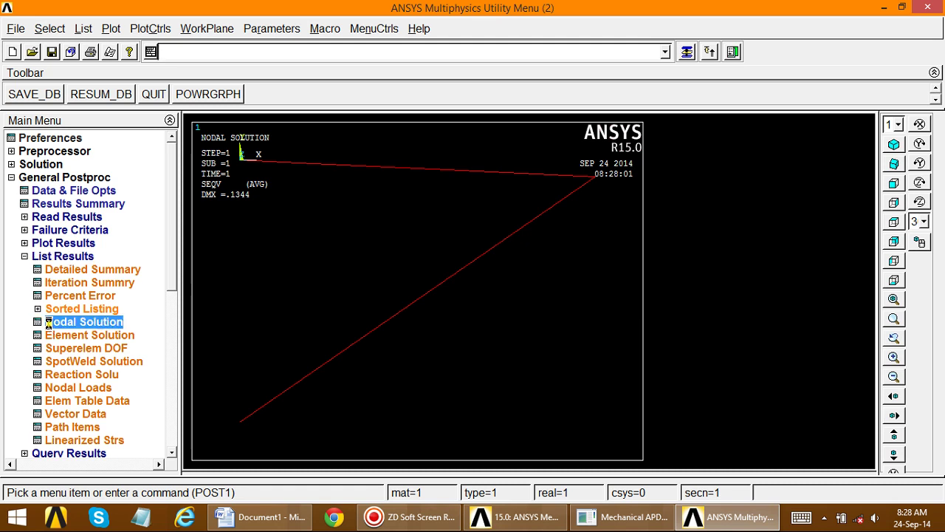
double_click(367, 201)
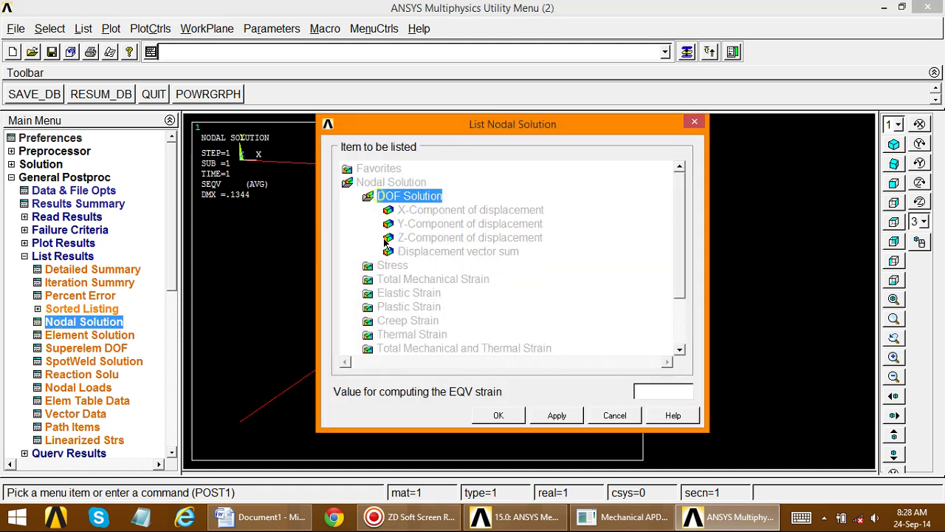
click(406, 254)
click(499, 415)
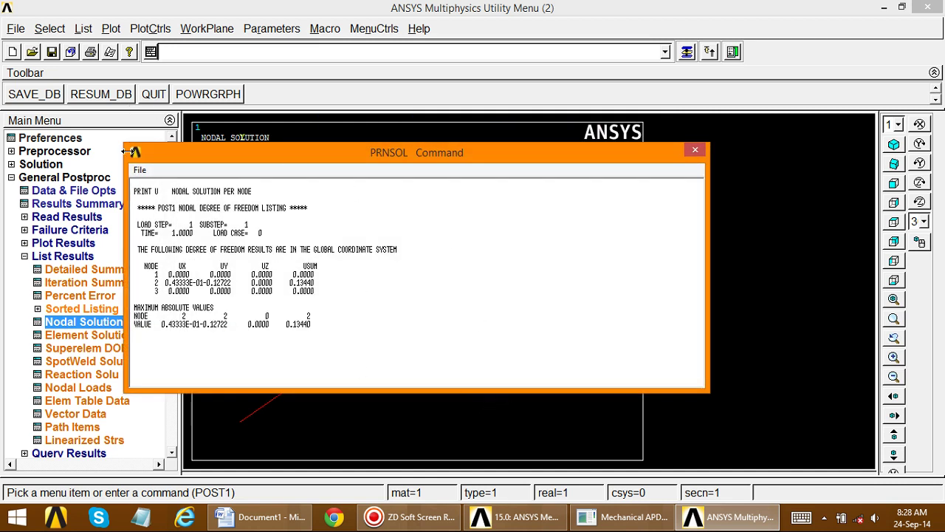
Step: Save the nodal displacement listing as Nodal.lis in folder 2 and close it
click(149, 172)
click(158, 183)
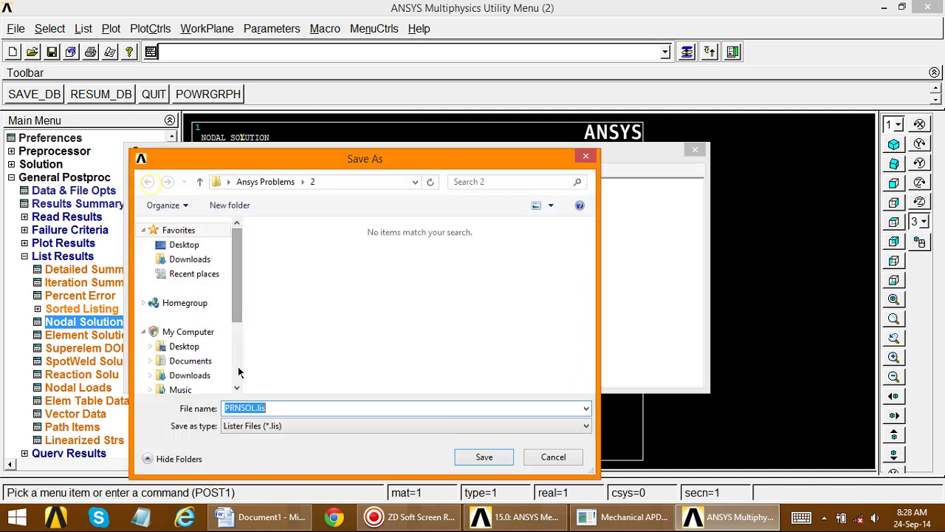
double_click(246, 407)
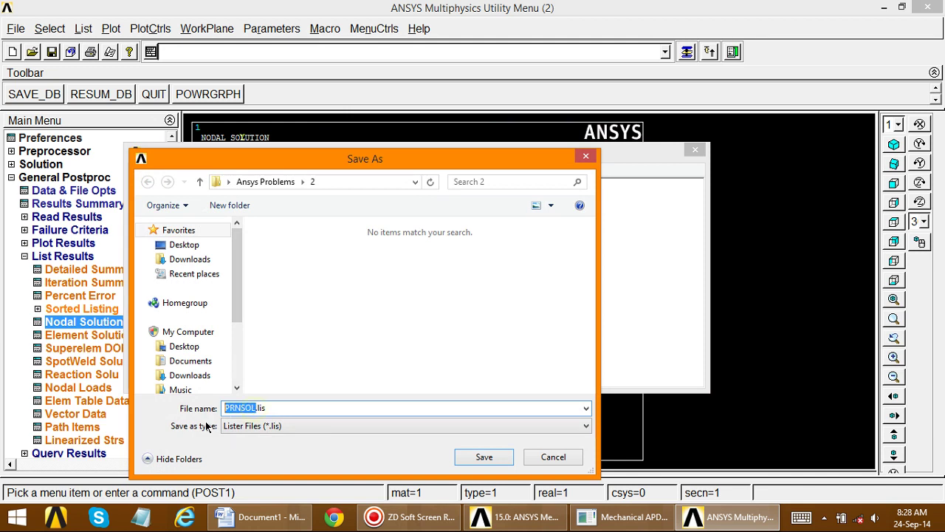
text(Nodal)
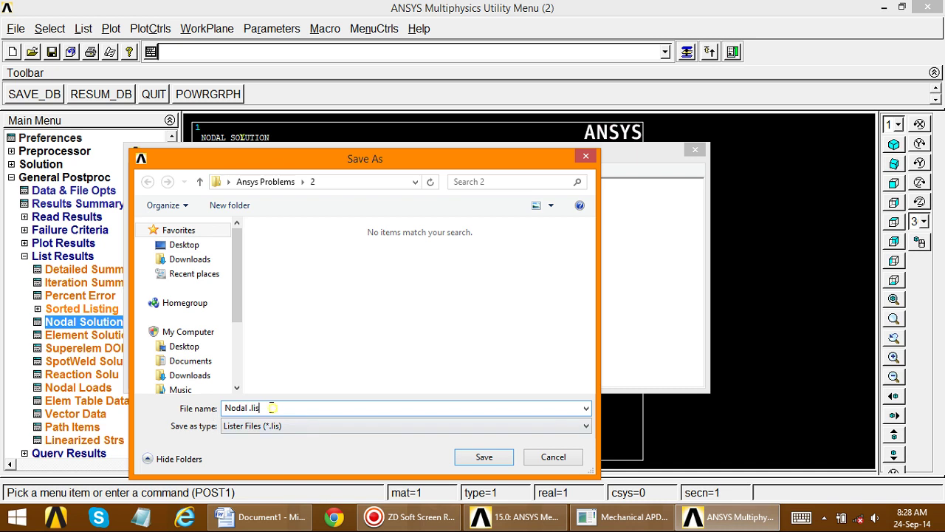
click(482, 457)
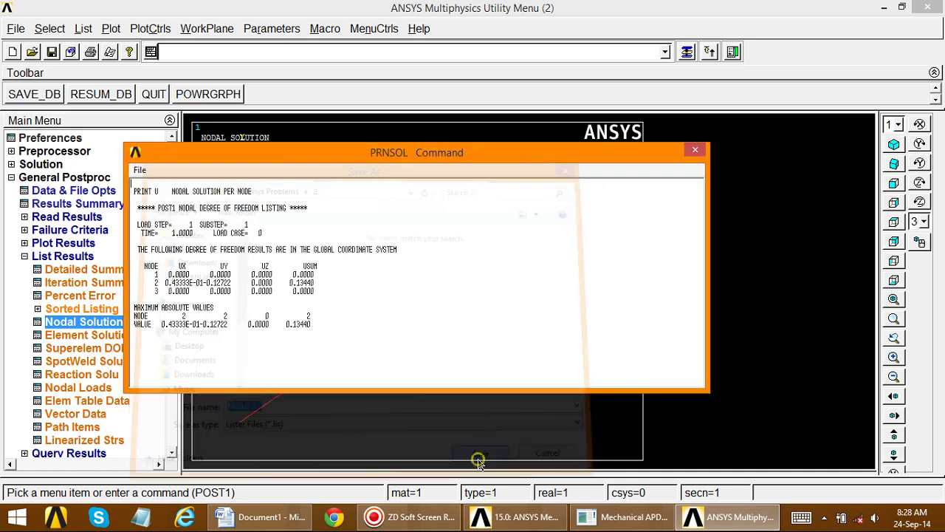
click(695, 152)
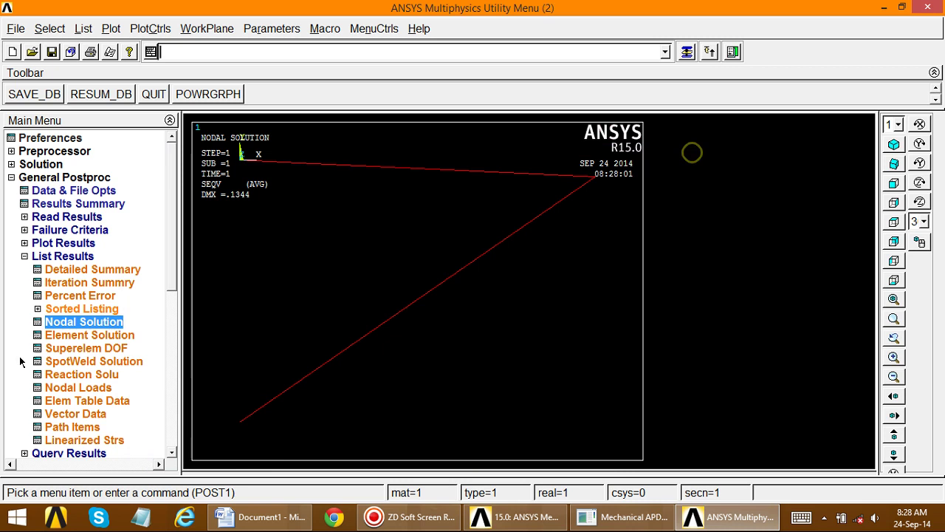
Step: List all reaction forces, save the PRRSOL listing as RS.lis, and close it
click(76, 377)
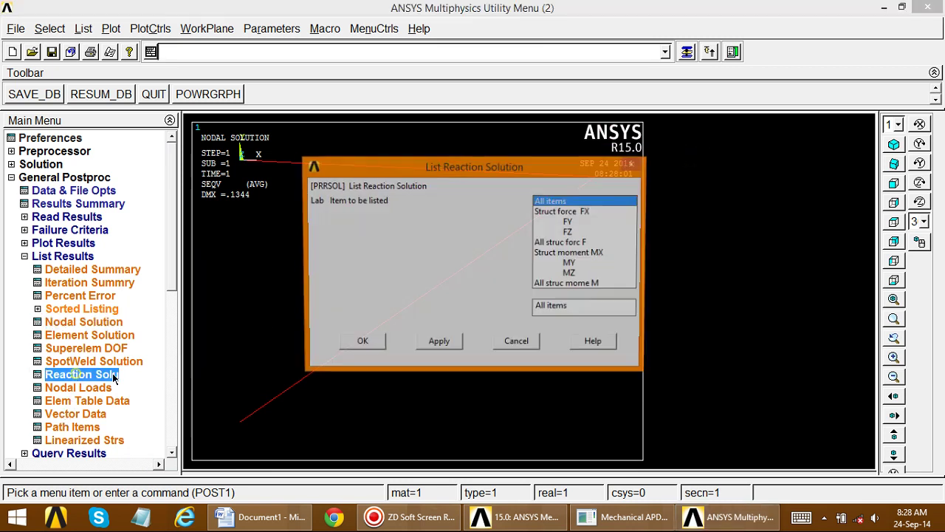
click(358, 344)
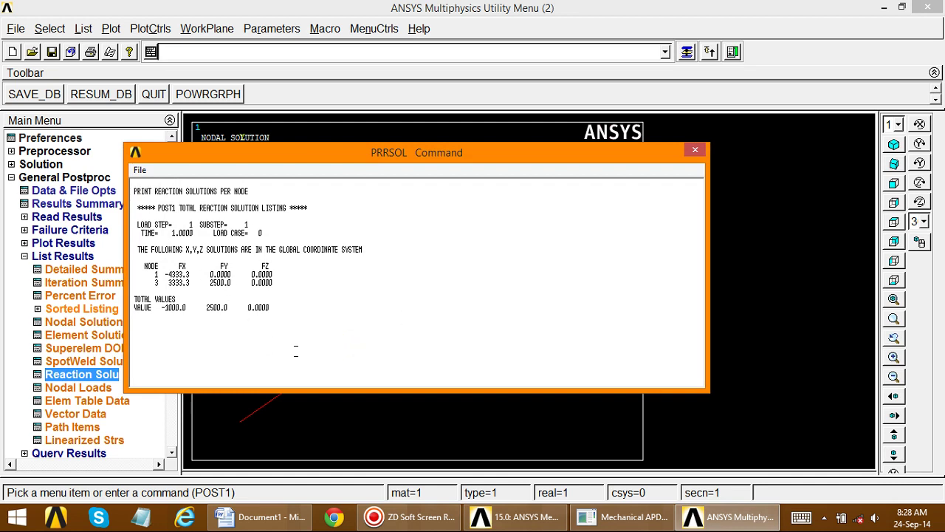
click(140, 170)
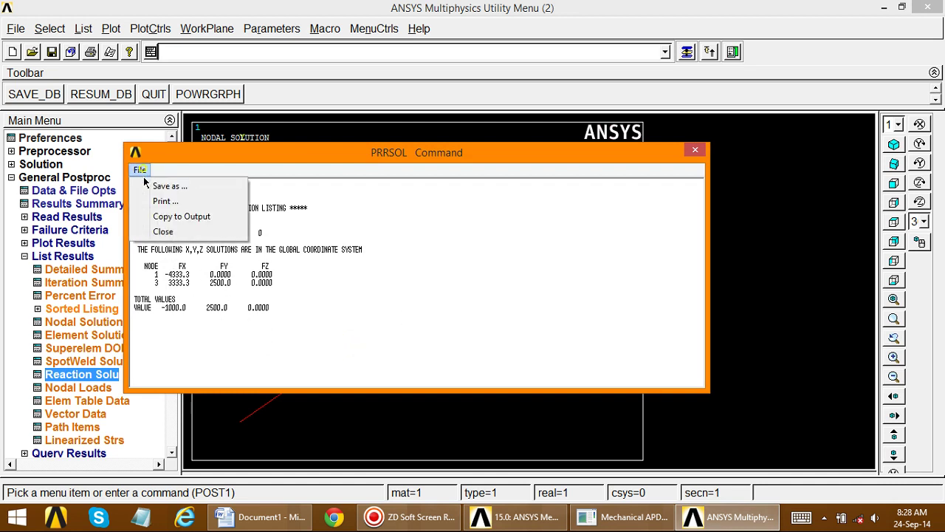
click(151, 184)
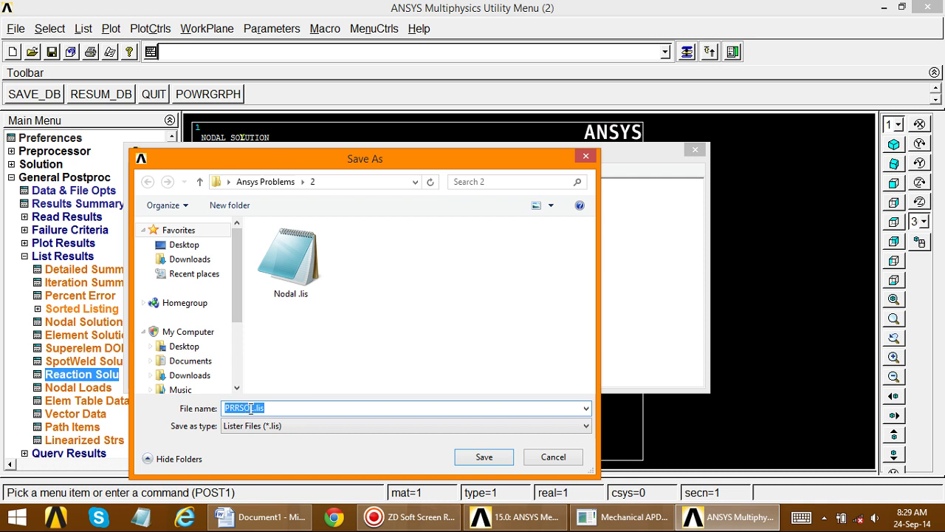
text(RS)
click(470, 459)
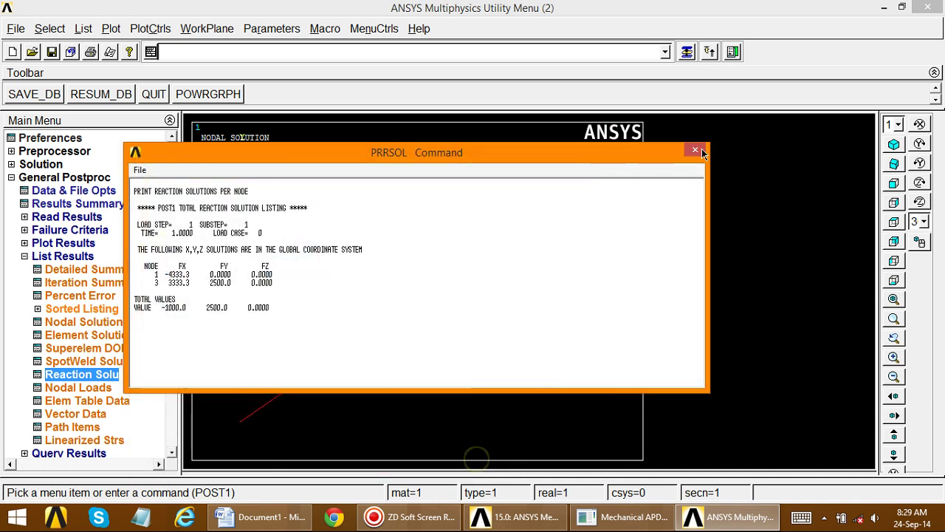
click(696, 150)
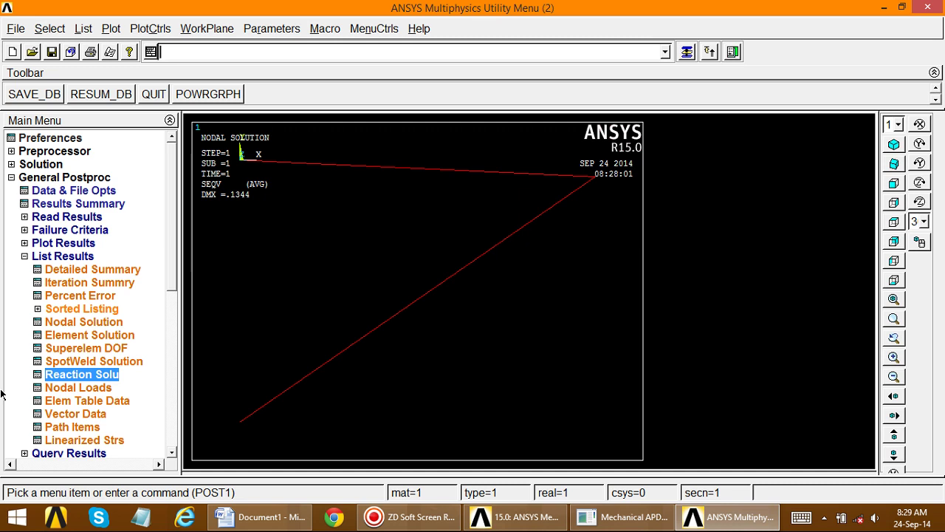
click(24, 257)
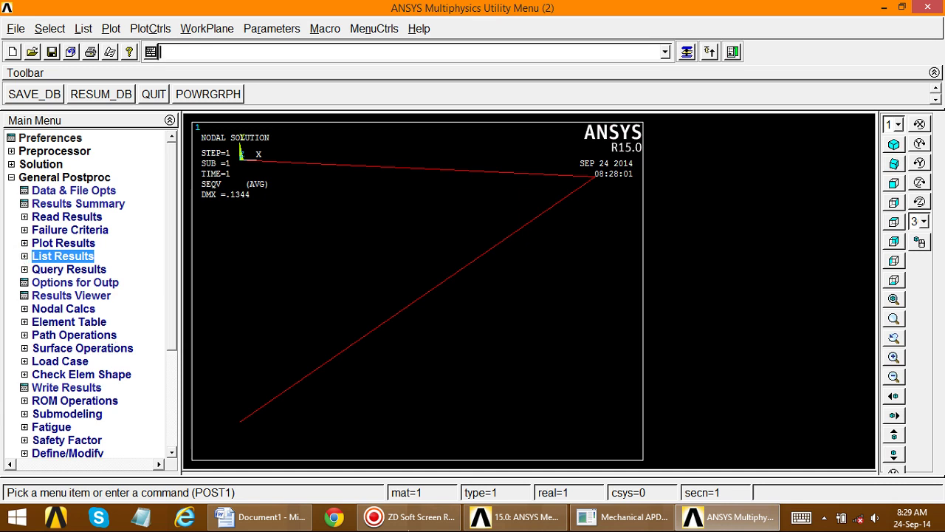
click(410, 517)
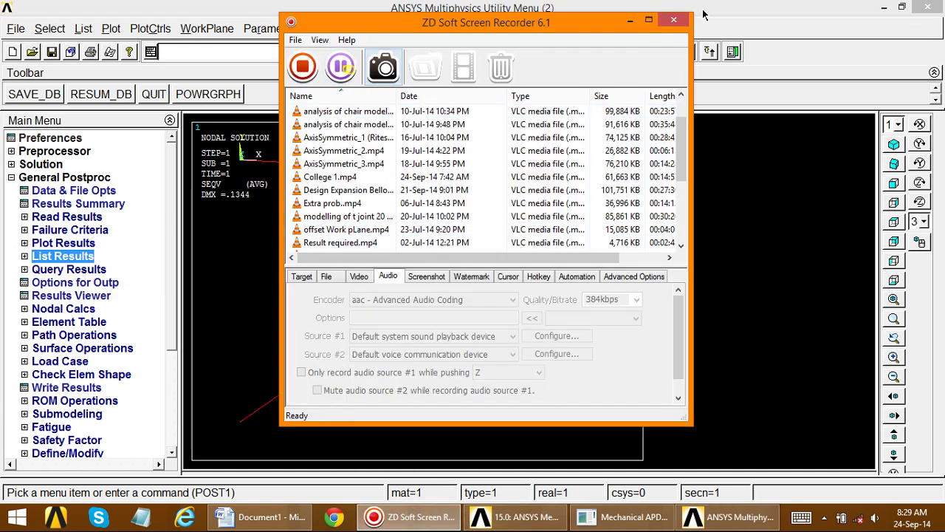
click(630, 20)
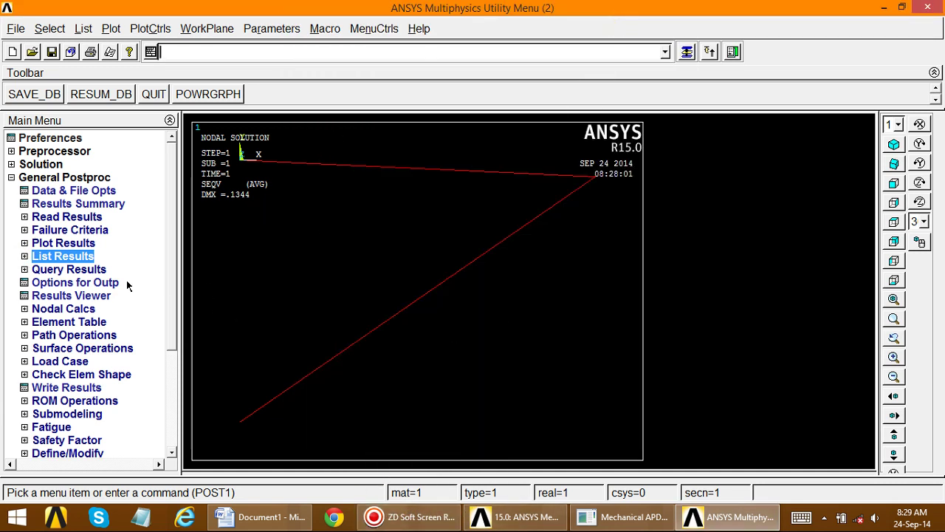
click(32, 323)
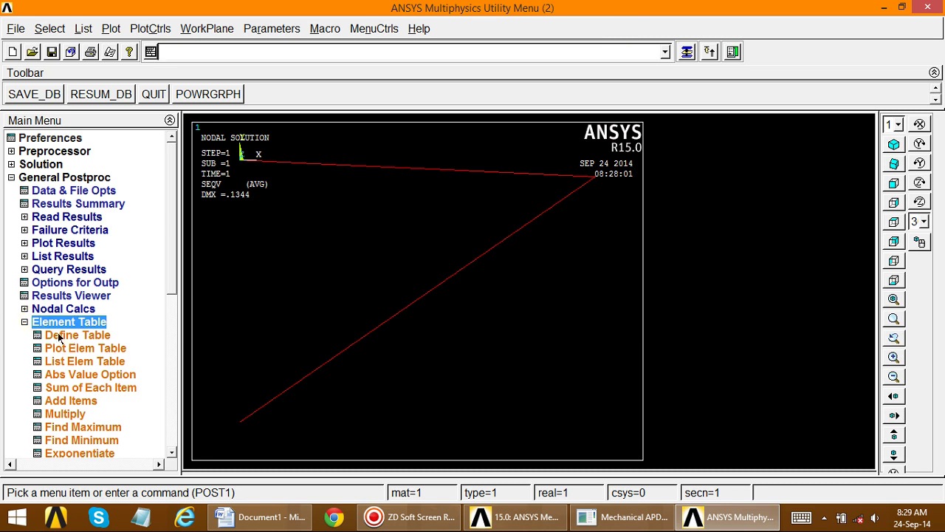
click(26, 323)
click(24, 256)
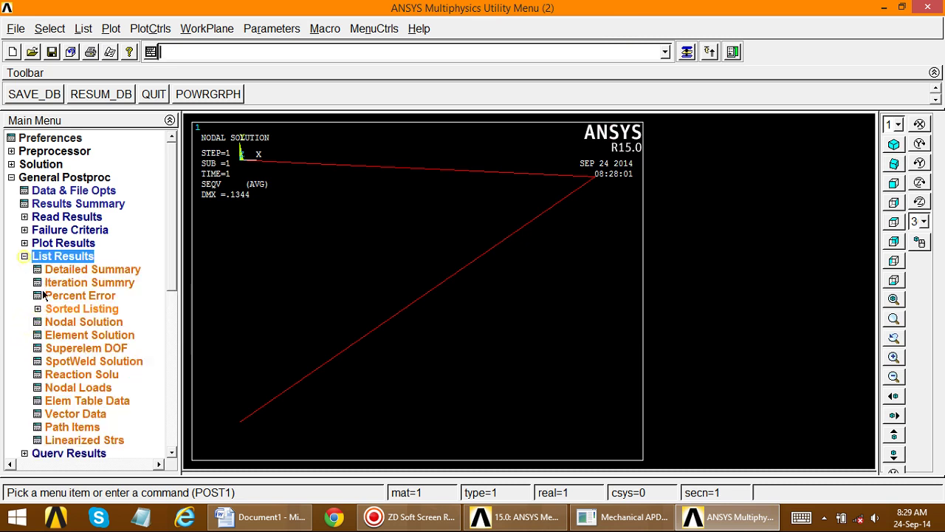
click(78, 402)
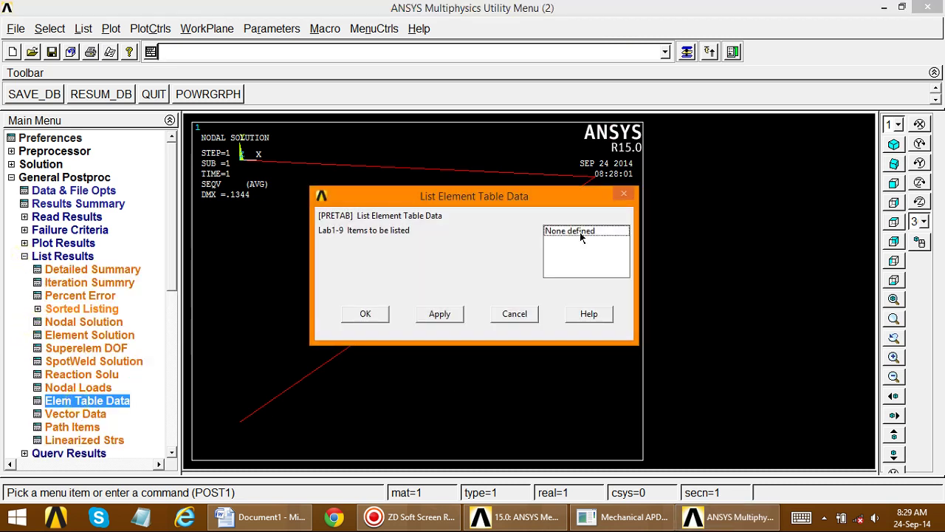
click(519, 314)
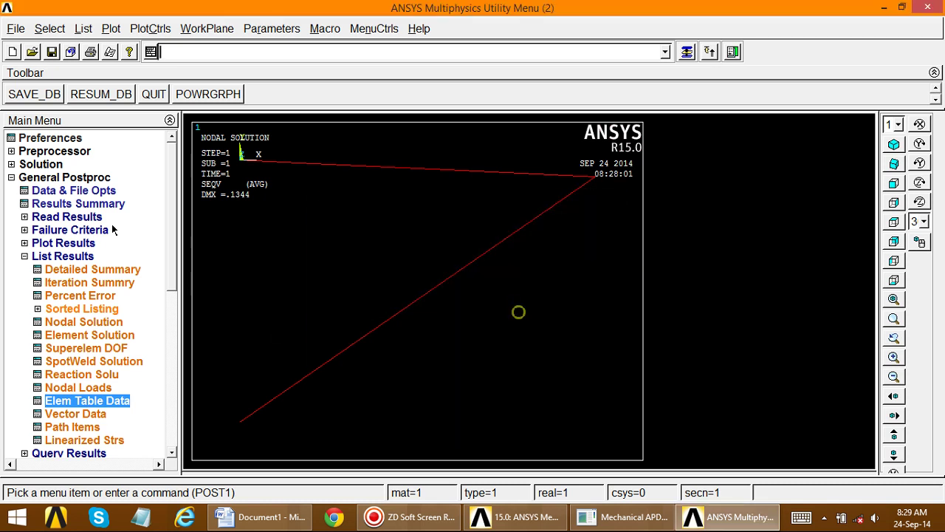
click(53, 256)
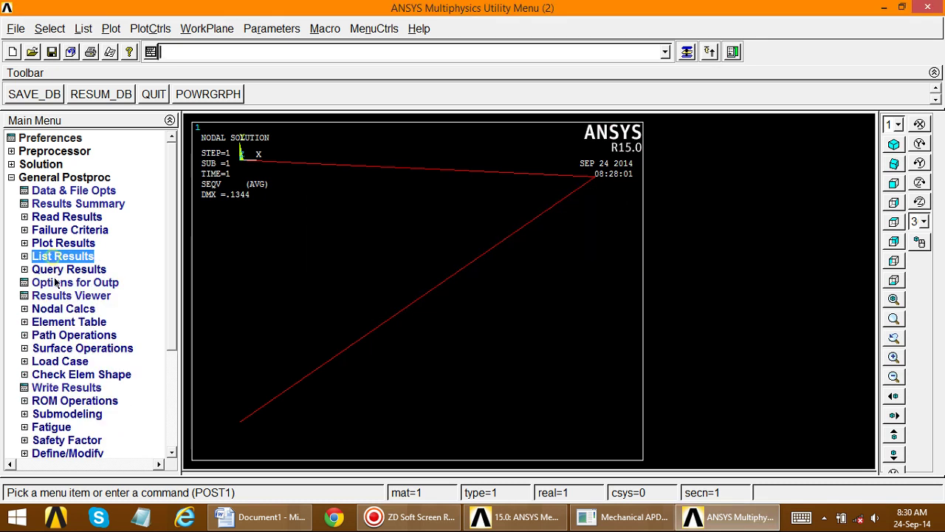
click(67, 322)
Step: Add element table item STRESS by sequence number LS,1, then close Element Table definitions
click(77, 335)
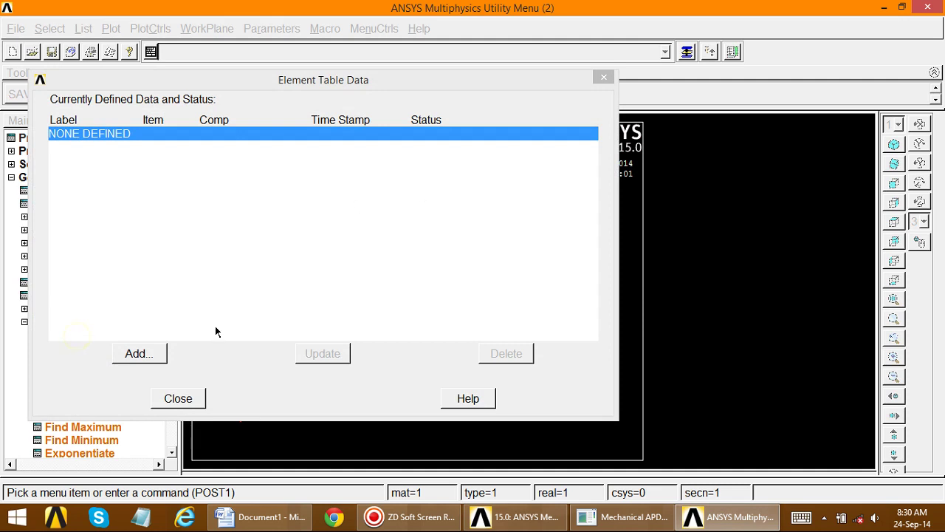
click(140, 353)
drag(551, 237, 553, 272)
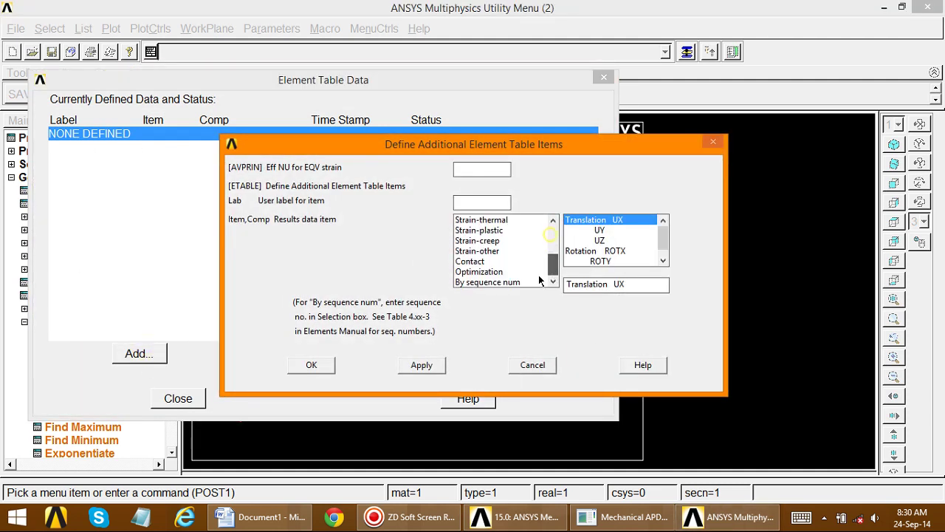
click(506, 282)
click(573, 241)
click(589, 285)
text(1)
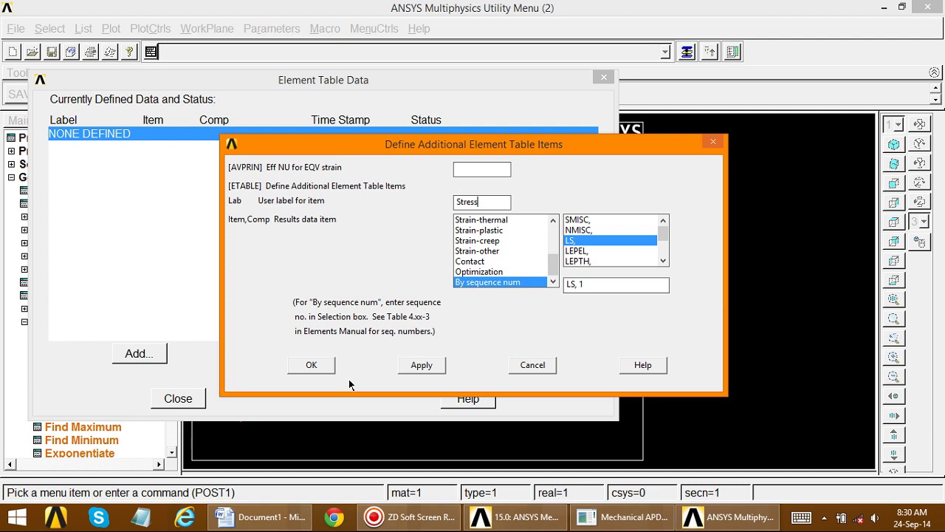
click(311, 364)
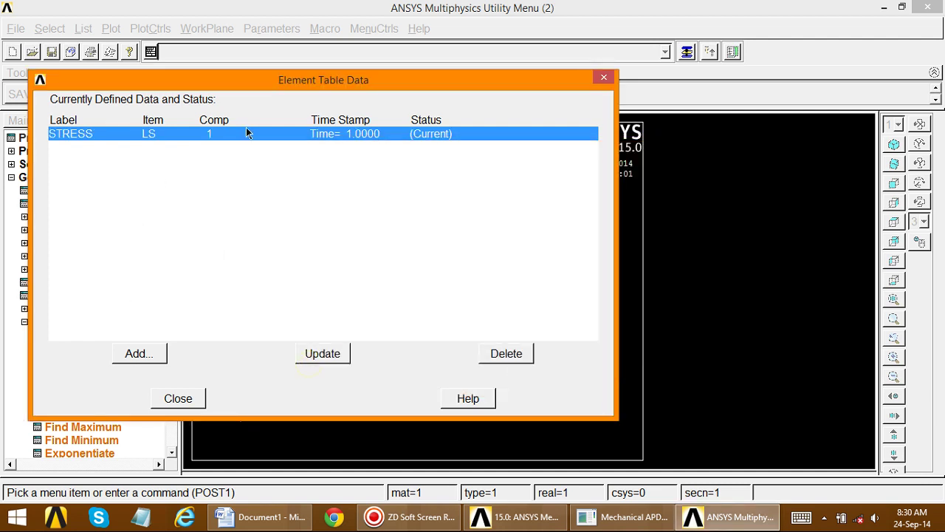
click(174, 401)
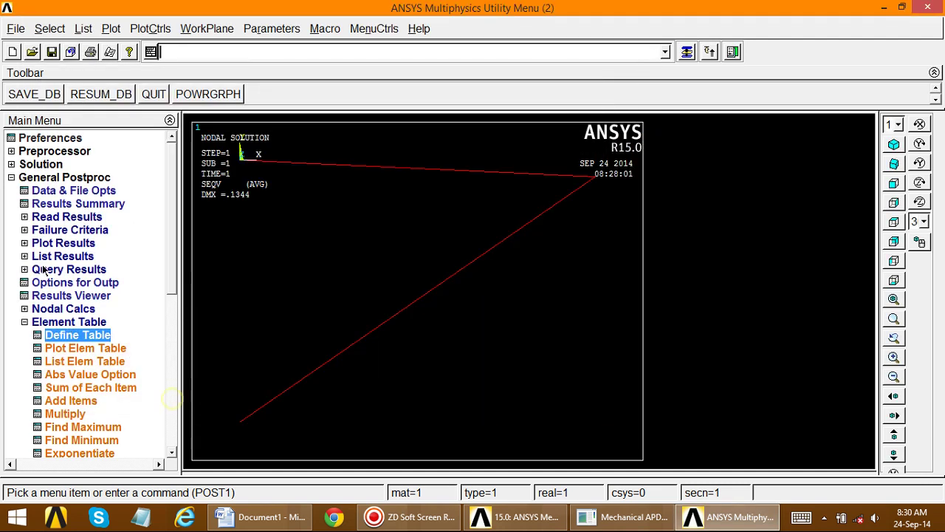
Step: List the STRESS element table data for both elements
click(33, 262)
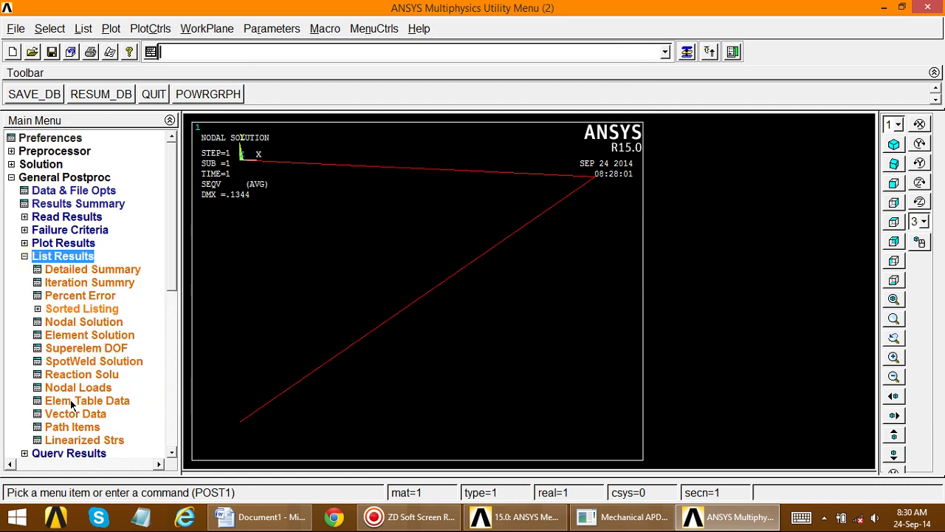
click(72, 401)
click(550, 231)
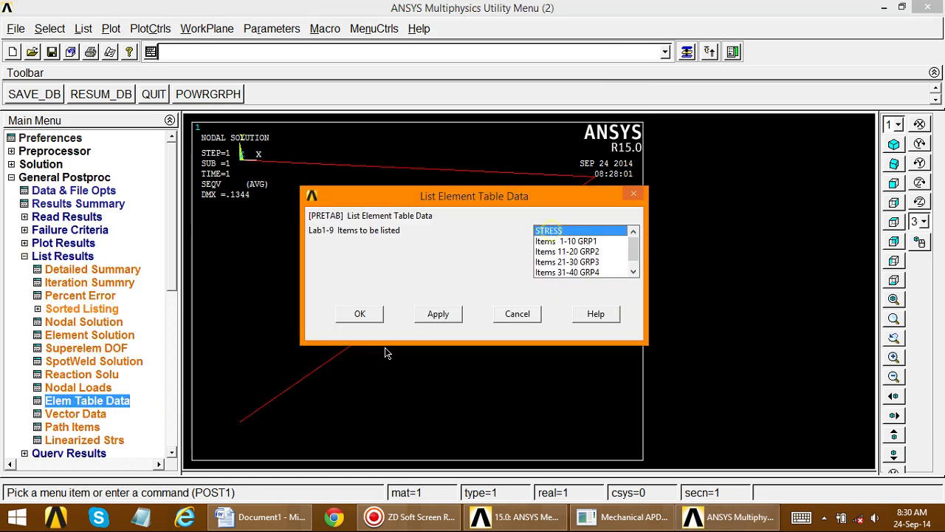
click(360, 316)
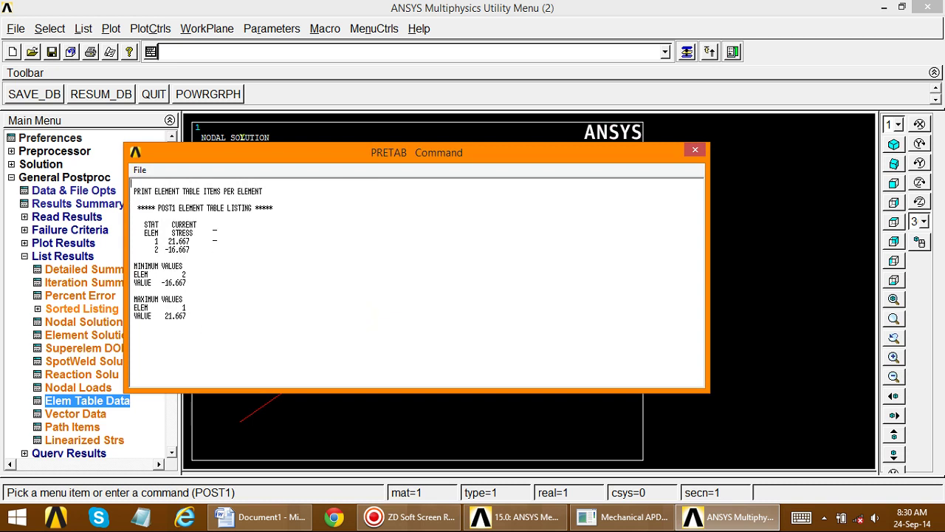
Step: Save the PRETAB stress listing as Stress.lis in folder 2 and close it
click(140, 170)
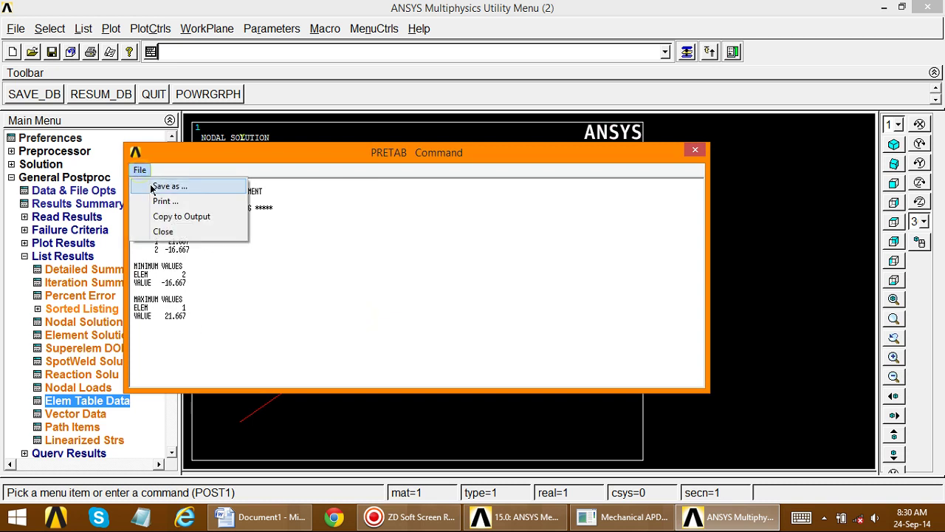
click(151, 186)
click(255, 407)
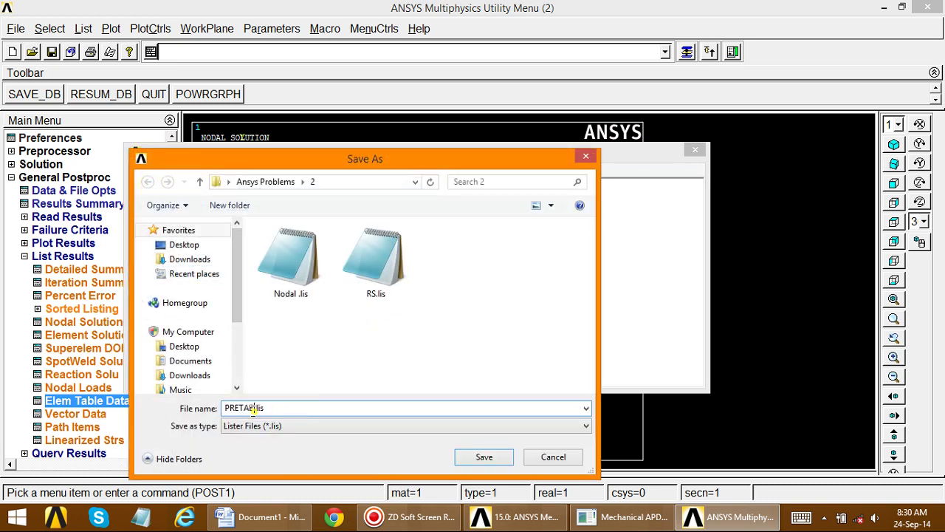
key(BackSpace)
key(BackSpace)
key(BackSpace)
text(Sttress)
click(461, 456)
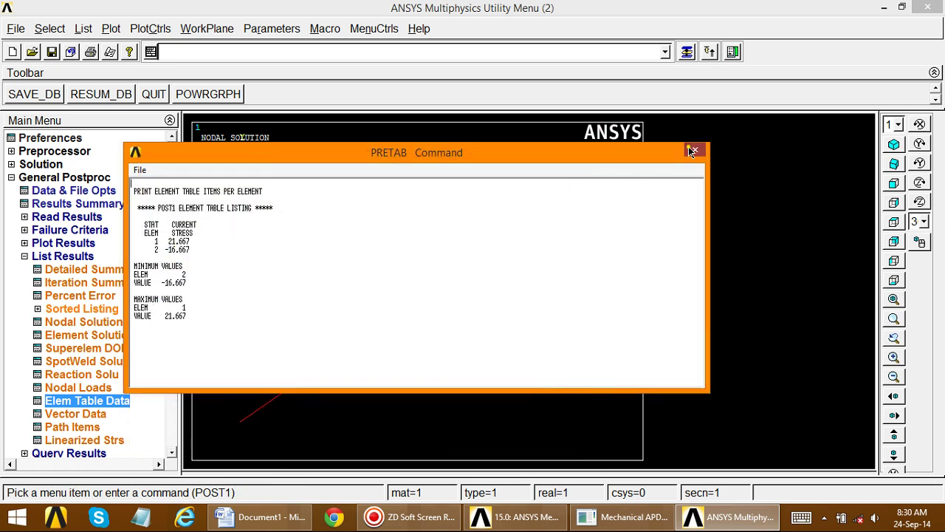
click(695, 151)
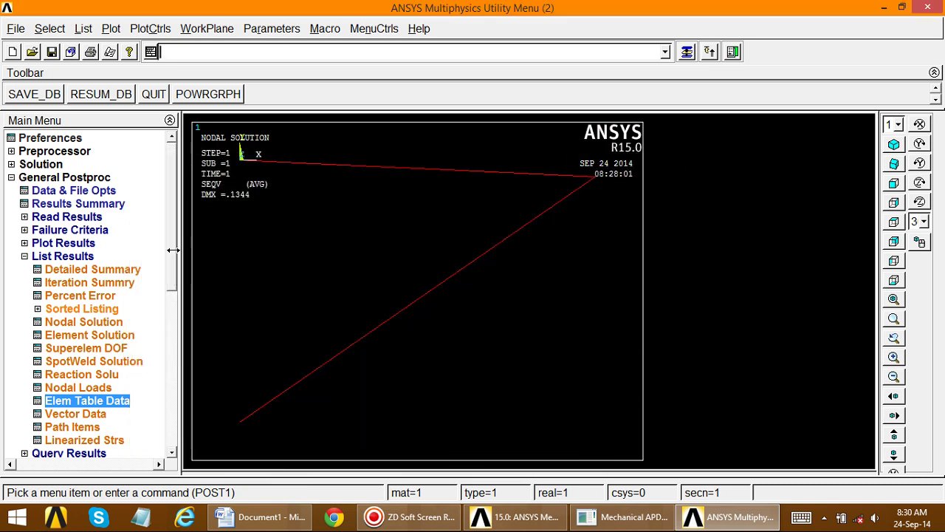
Step: Save the model database as Jobname.db from the File menu
click(17, 30)
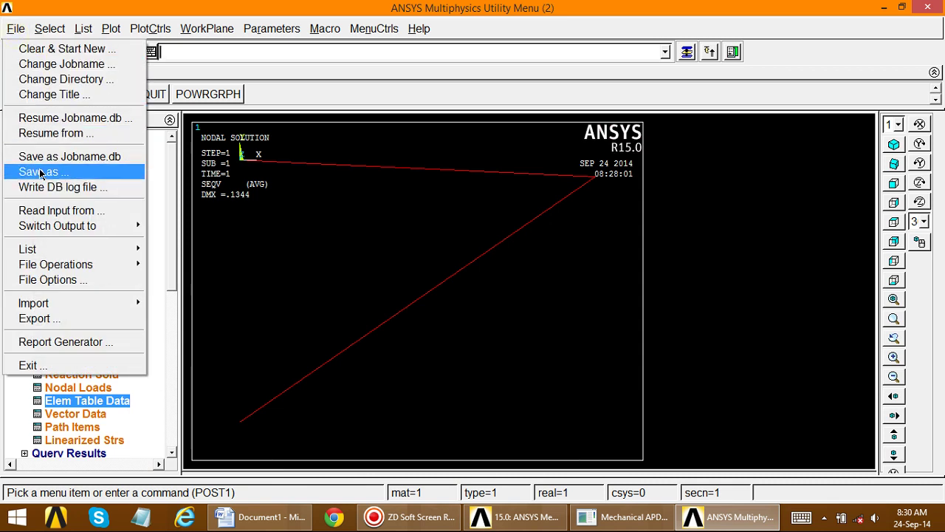
click(63, 158)
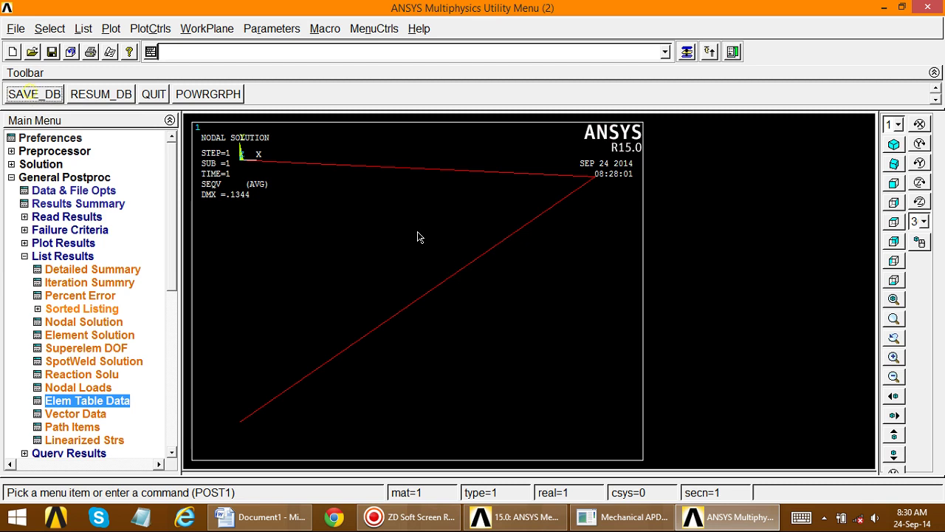
click(408, 517)
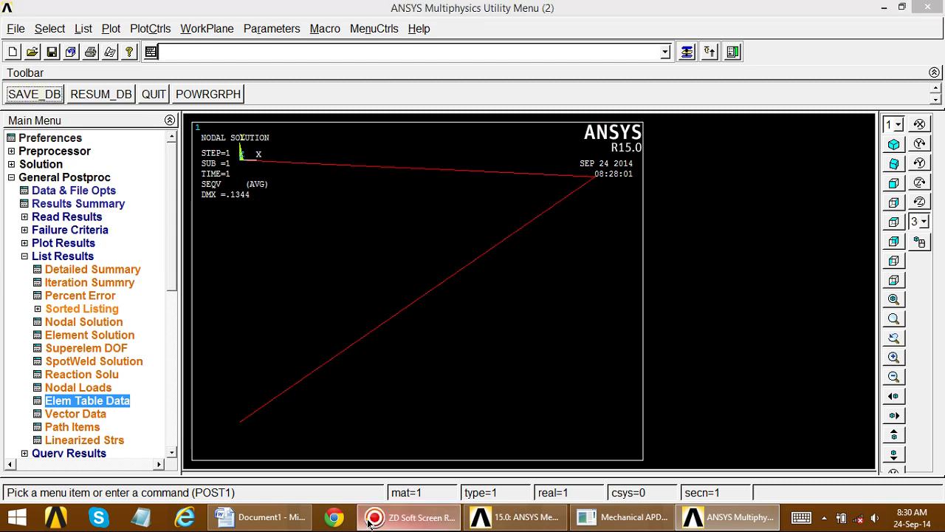